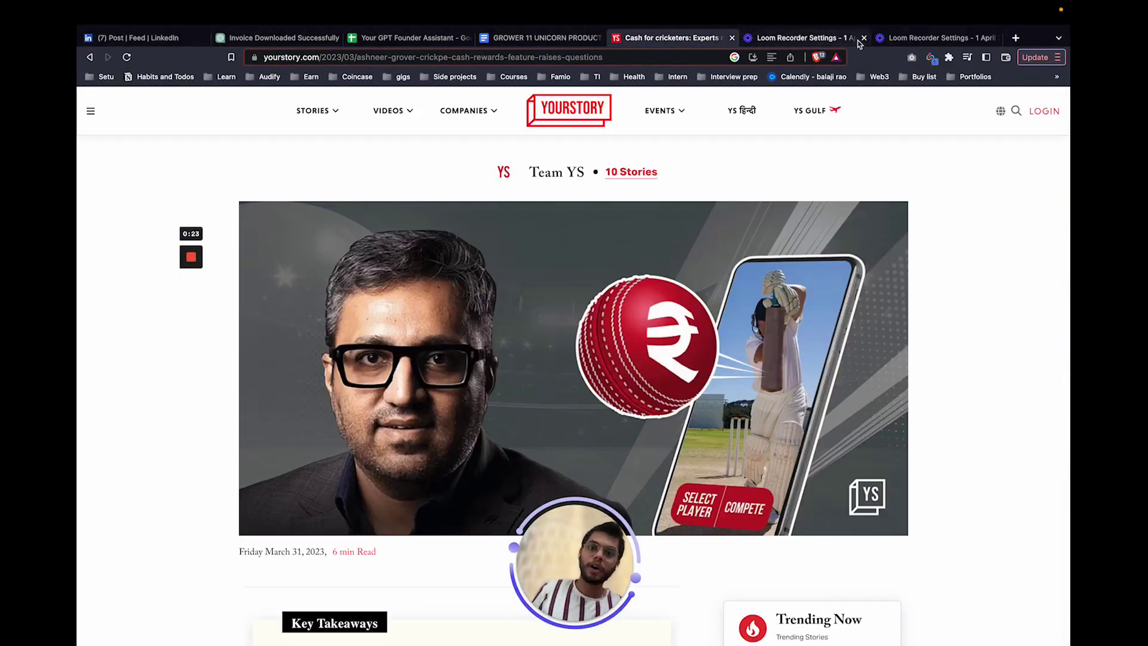
Advance the 45 ChatGPT Use Cases post's carousel to slide 7, Crafting Business Canvas Models.
drag(555, 549, 150, 531)
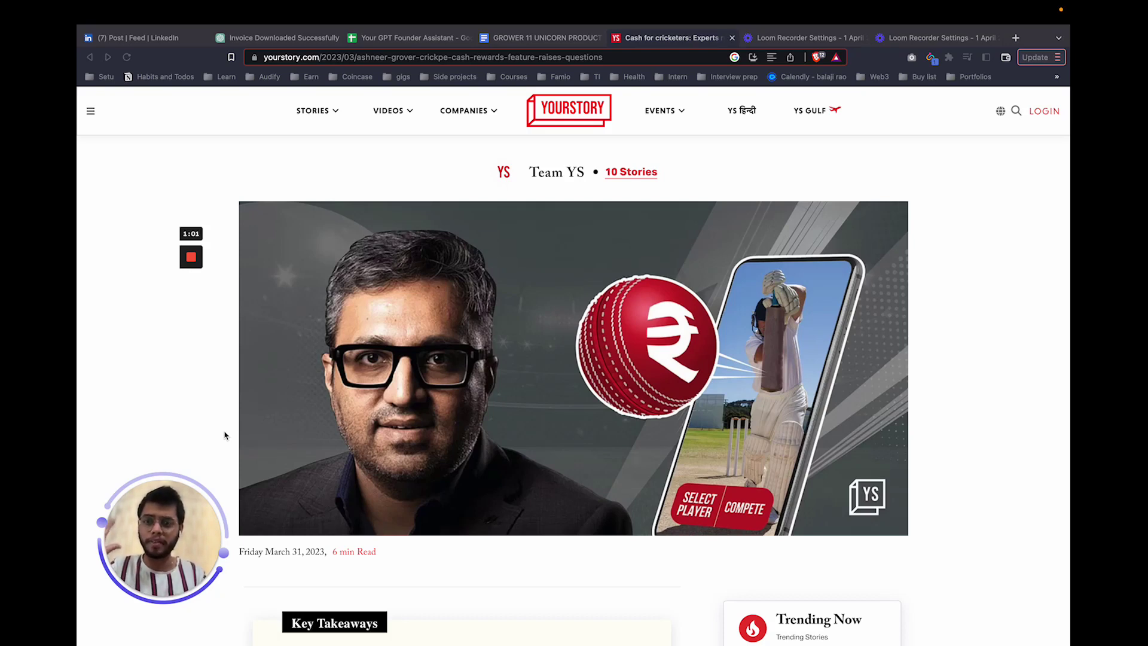
click(89, 243)
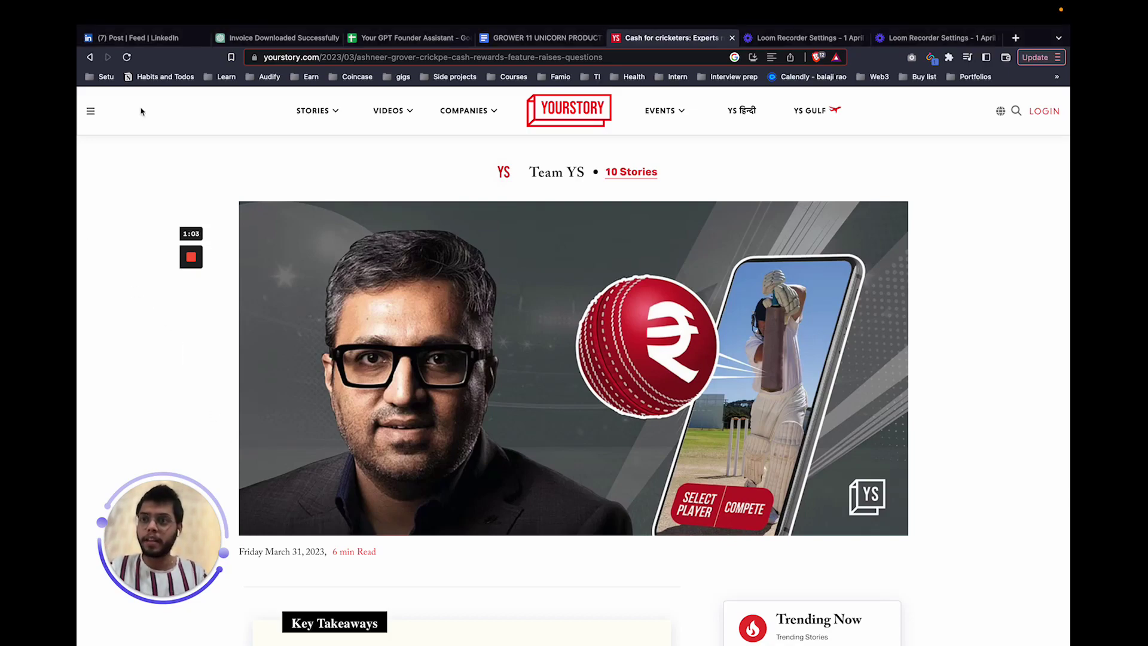
click(153, 42)
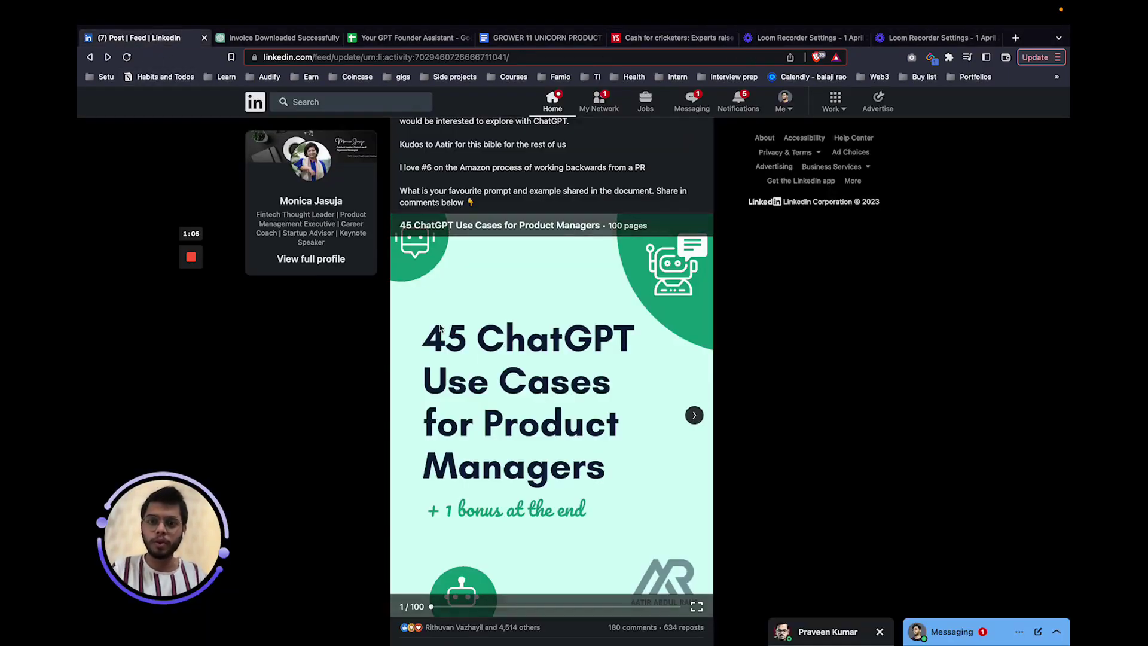
scroll(956, 343, up, 7)
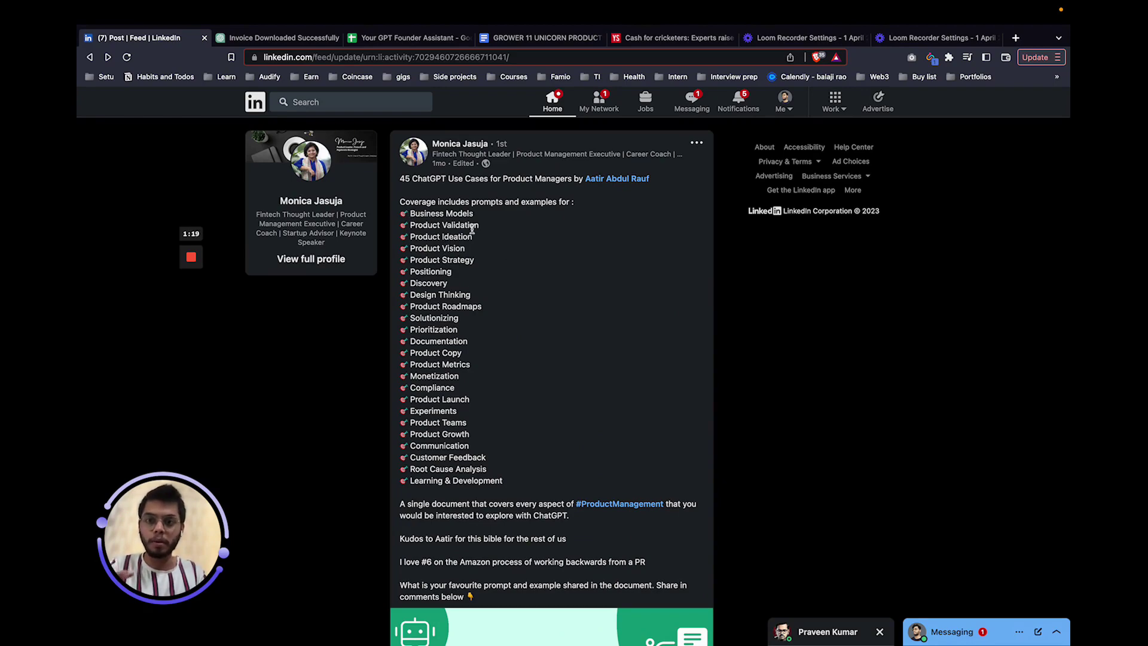
scroll(483, 270, down, 1)
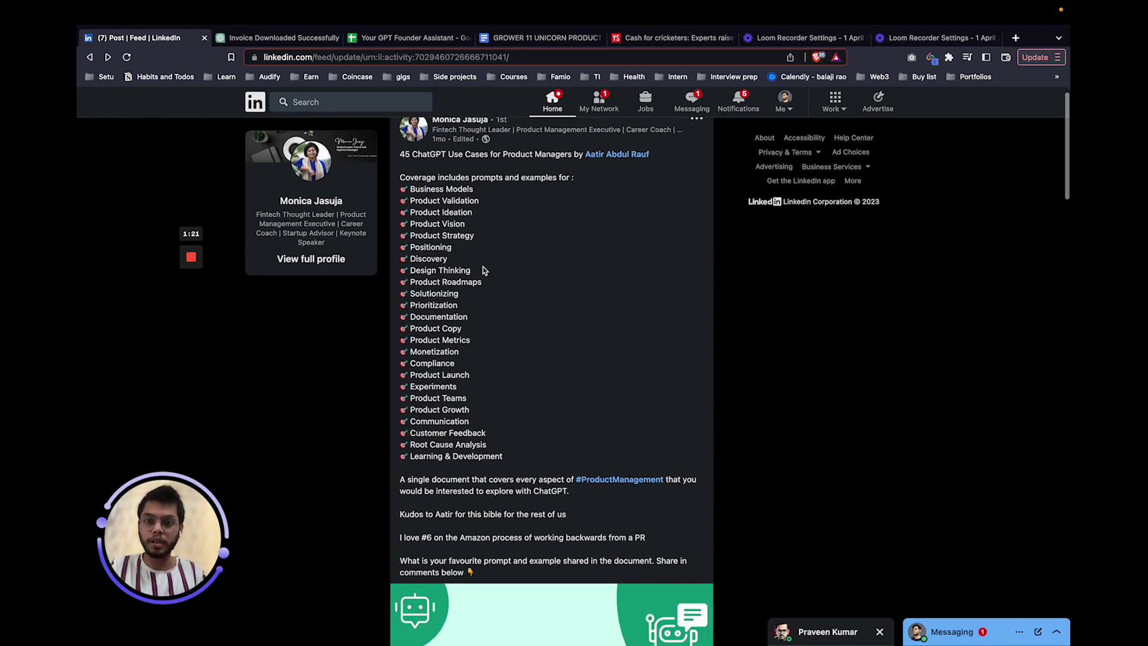
scroll(475, 423, down, 5)
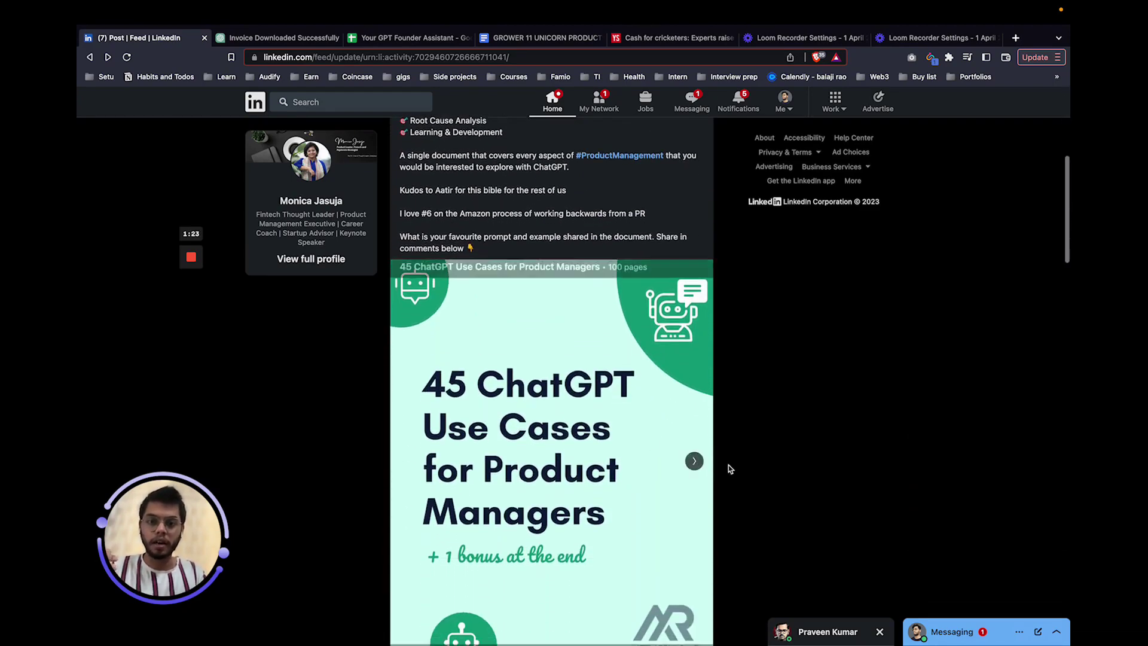
click(694, 461)
click(695, 462)
scroll(696, 467, down, 5)
scroll(780, 412, up, 2)
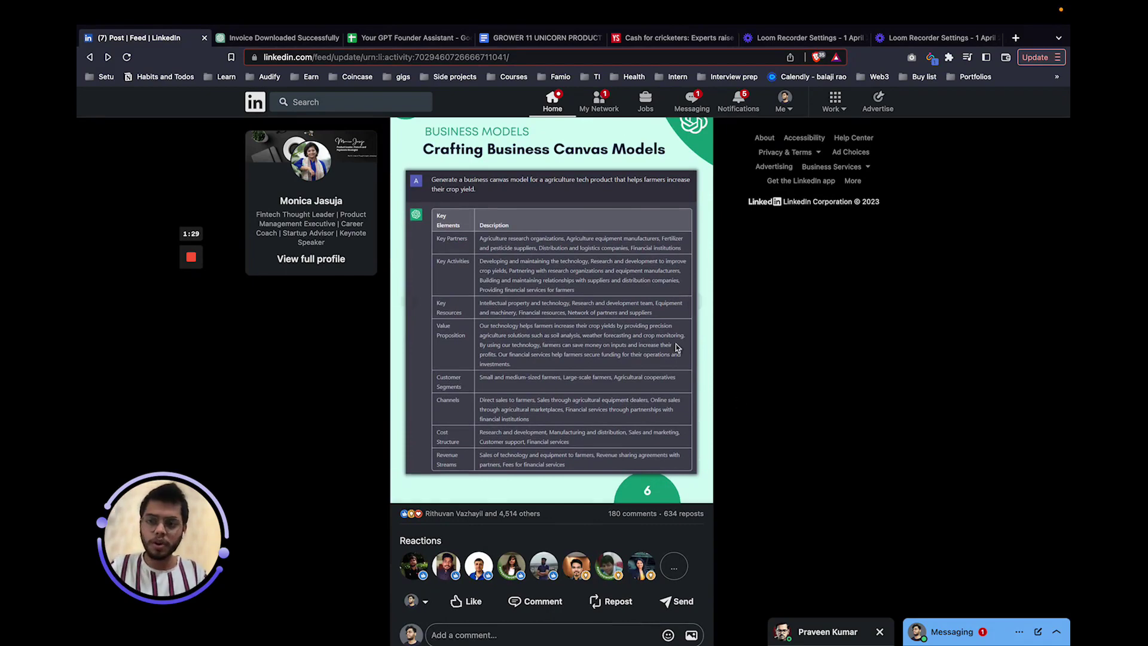
scroll(657, 311, up, 1)
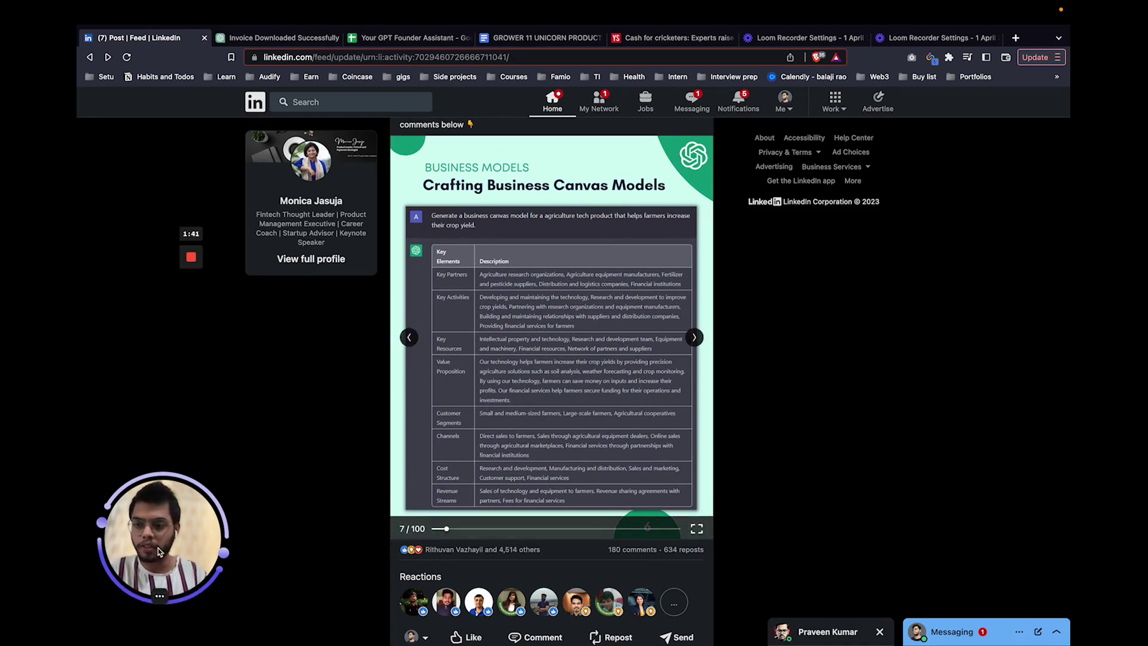
click(154, 596)
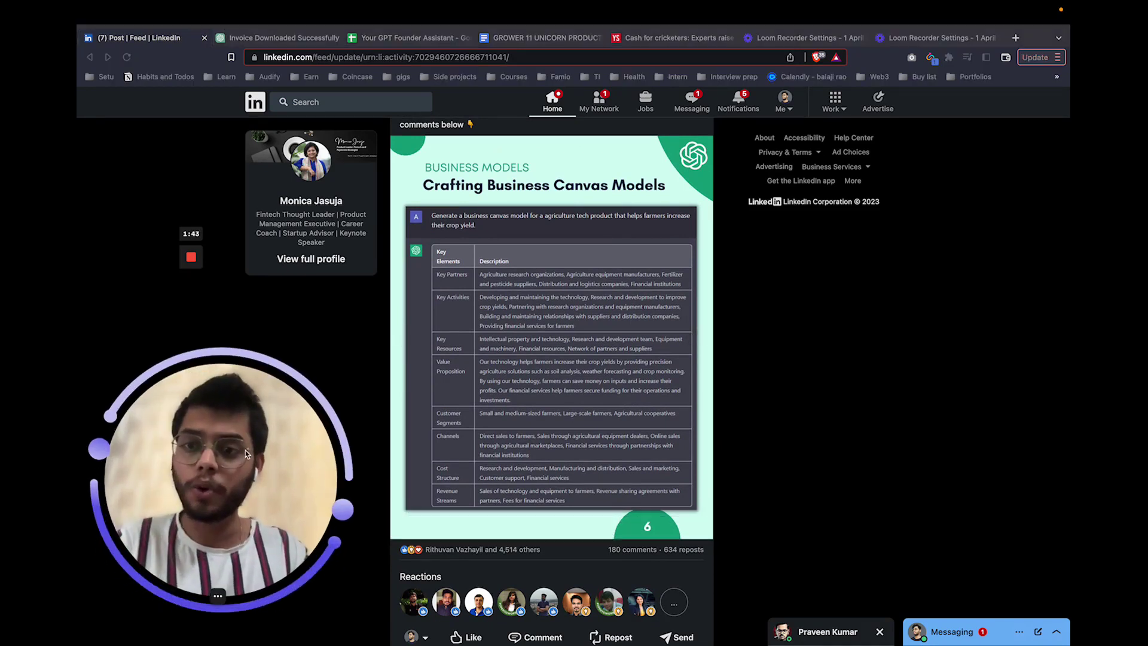
drag(451, 465, 617, 372)
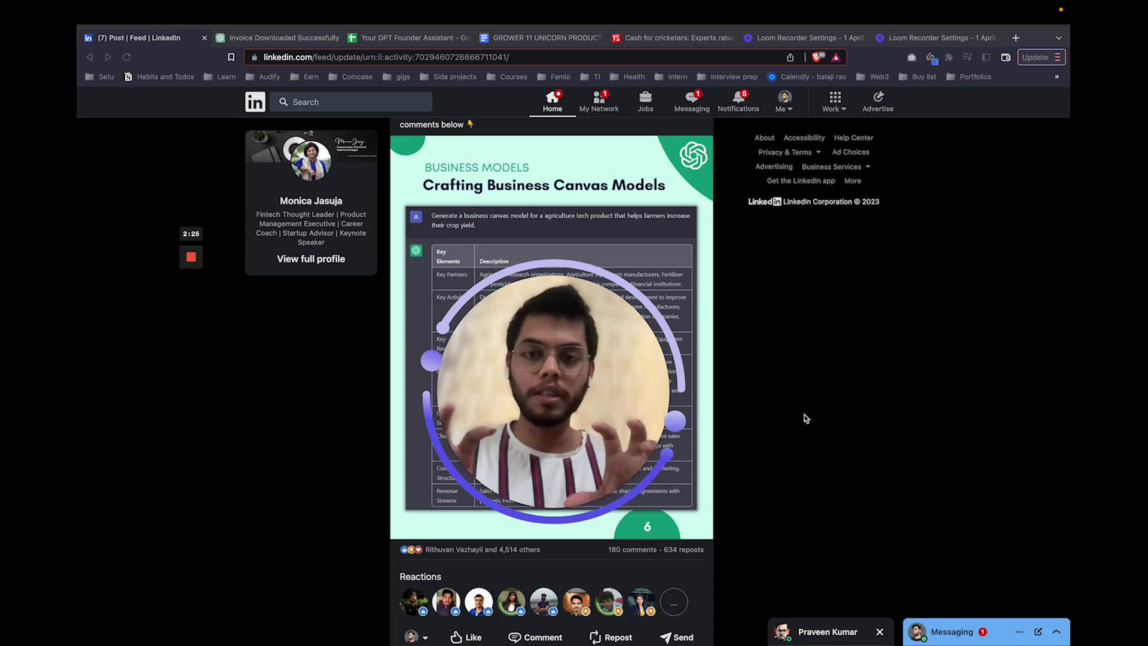
scroll(832, 409, up, 1)
scroll(834, 412, up, 5)
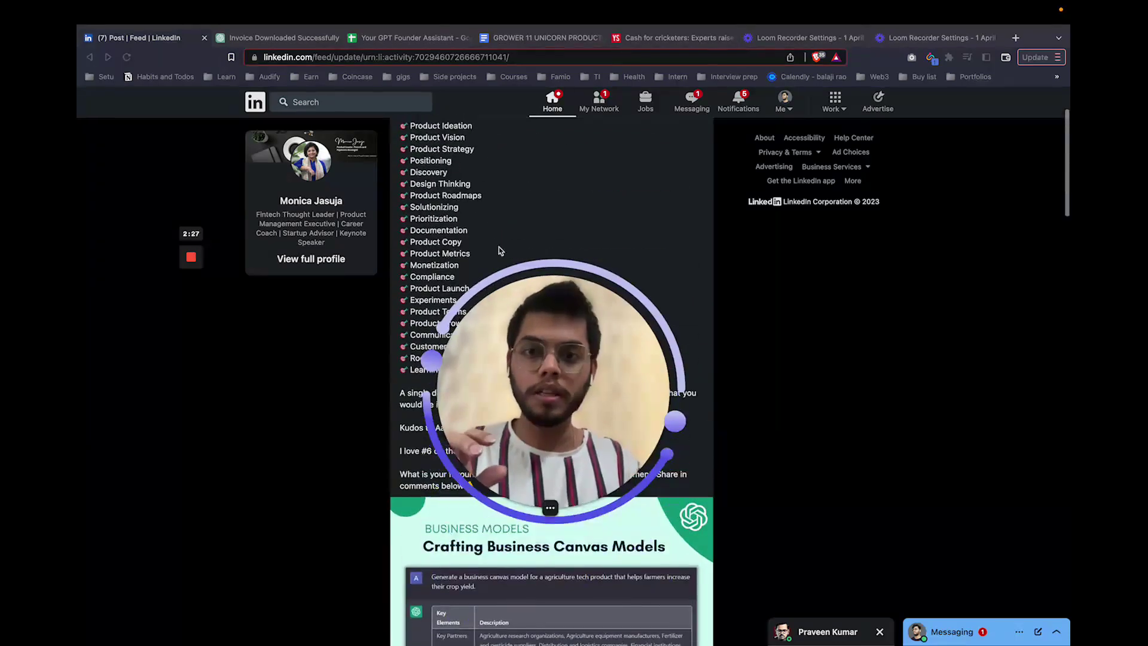
drag(543, 352, 808, 350)
scroll(546, 192, up, 2)
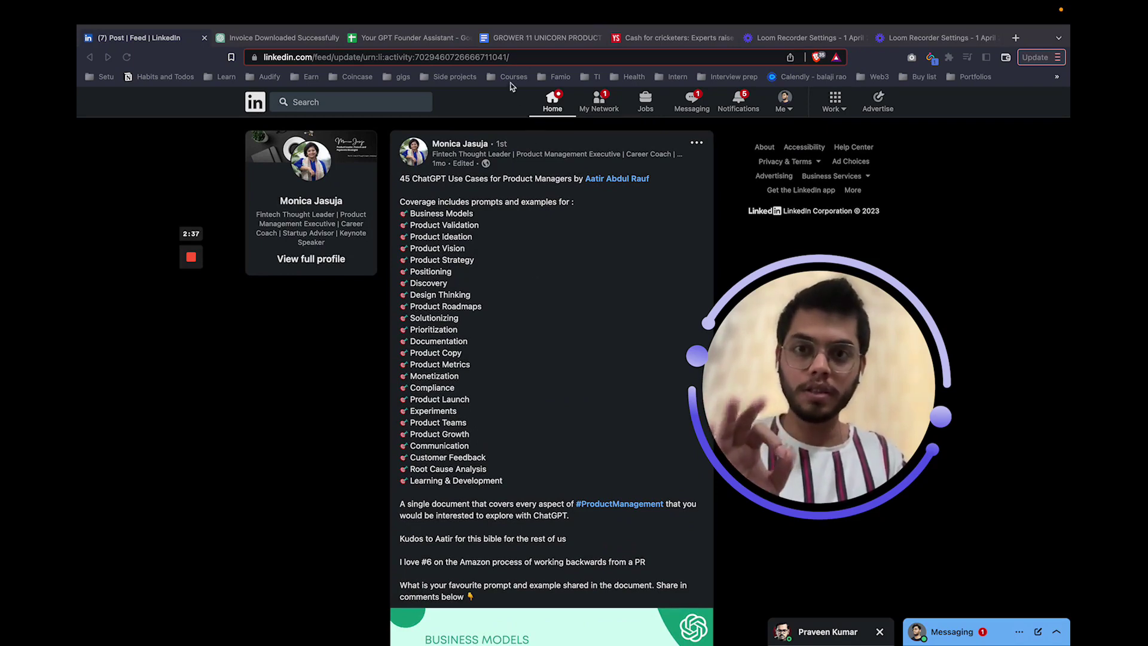
Open GROWER 11 UNICORN PRODUCT and check the empty Survey Questions, MixPanel Dashboard and Metrics sections.
click(530, 40)
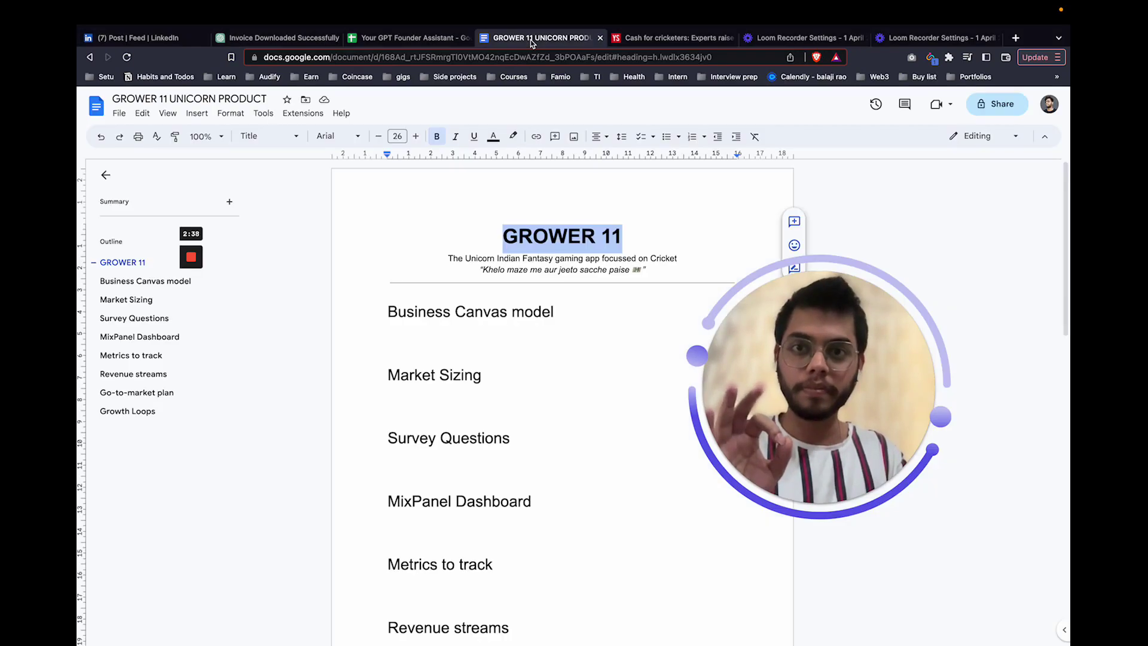
click(613, 240)
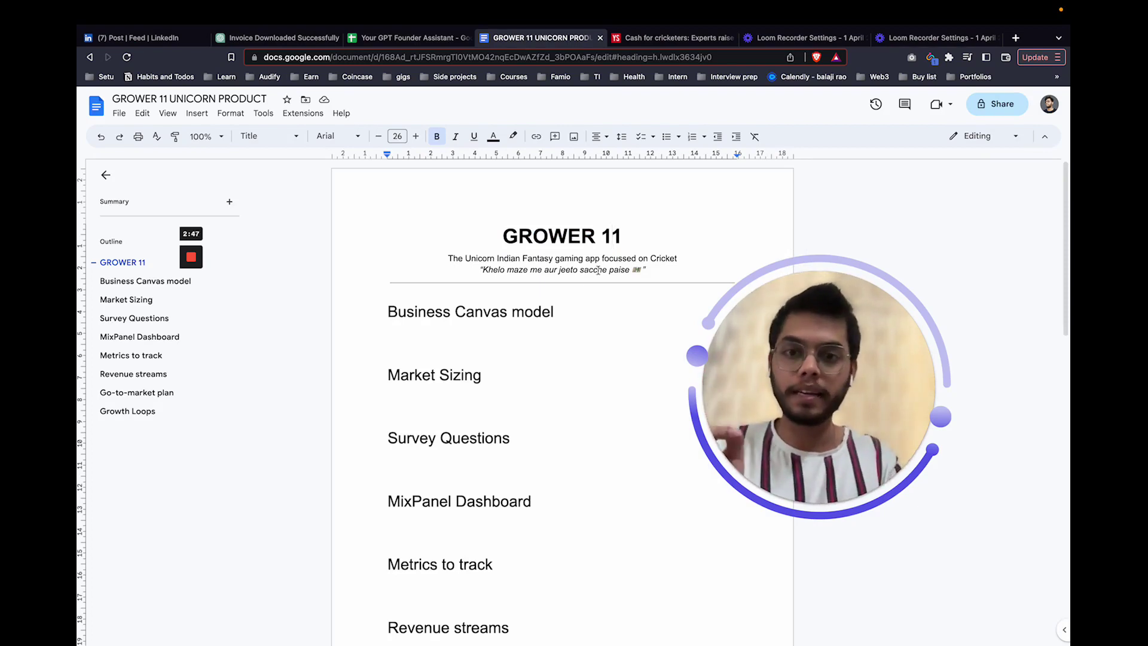
scroll(536, 324, down, 3)
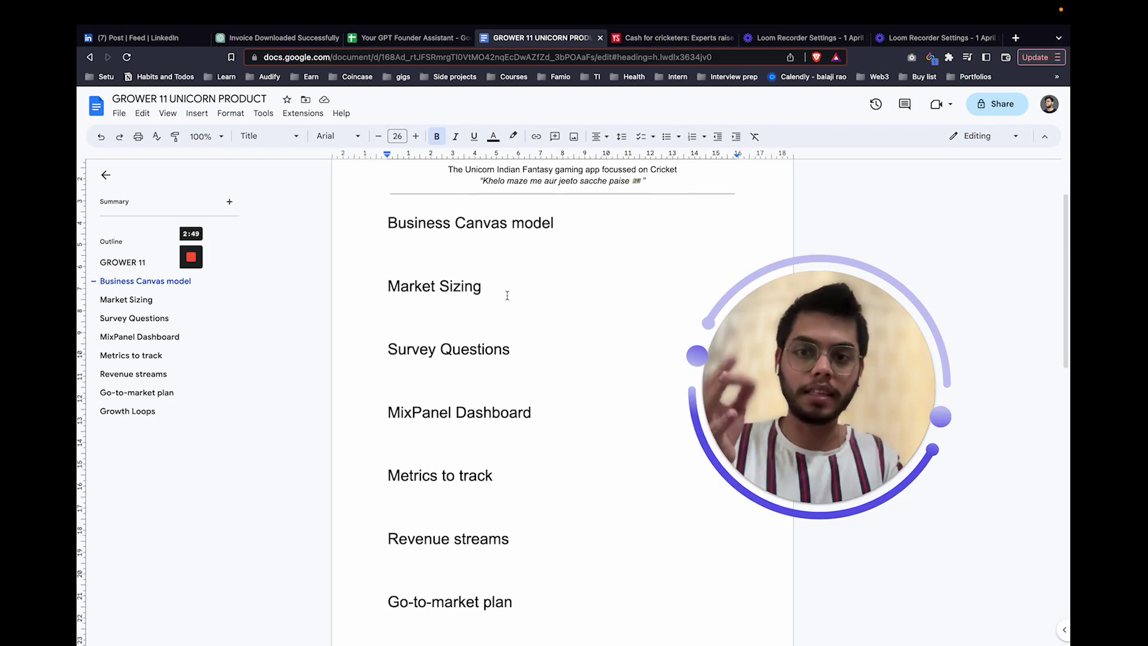
scroll(507, 296, down, 1)
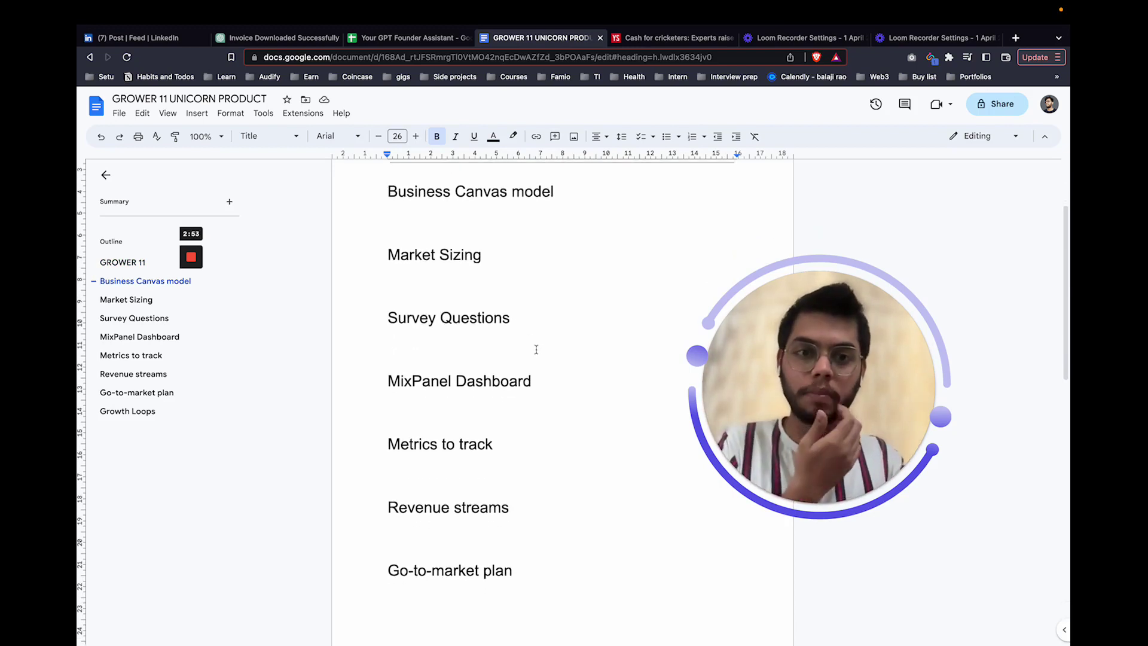
click(482, 349)
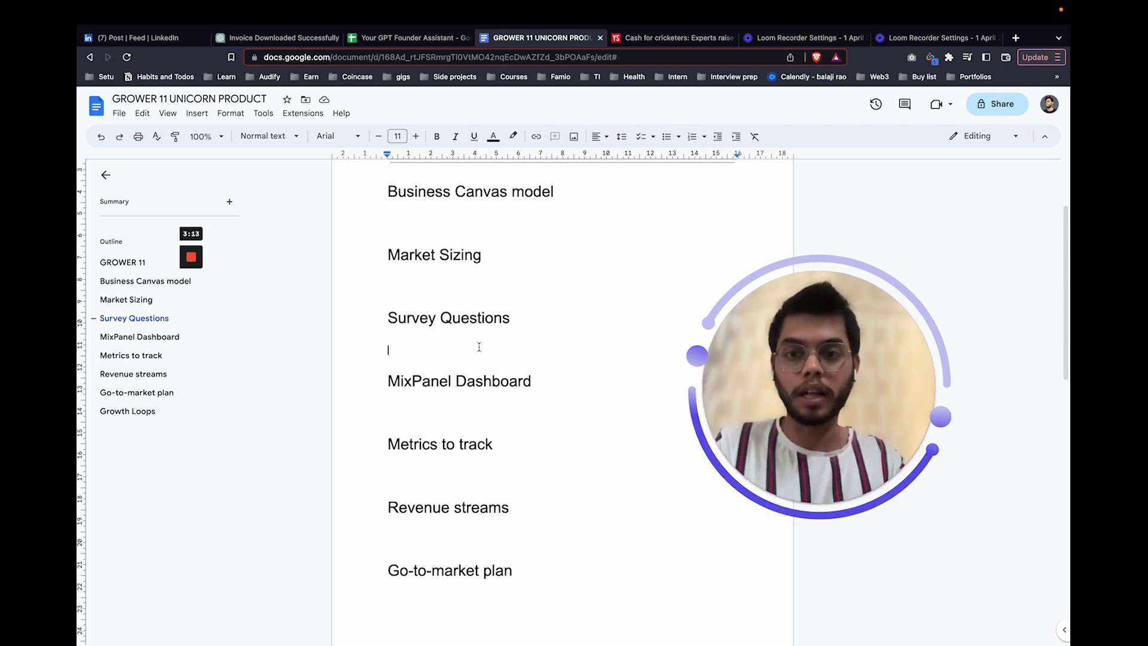
click(492, 405)
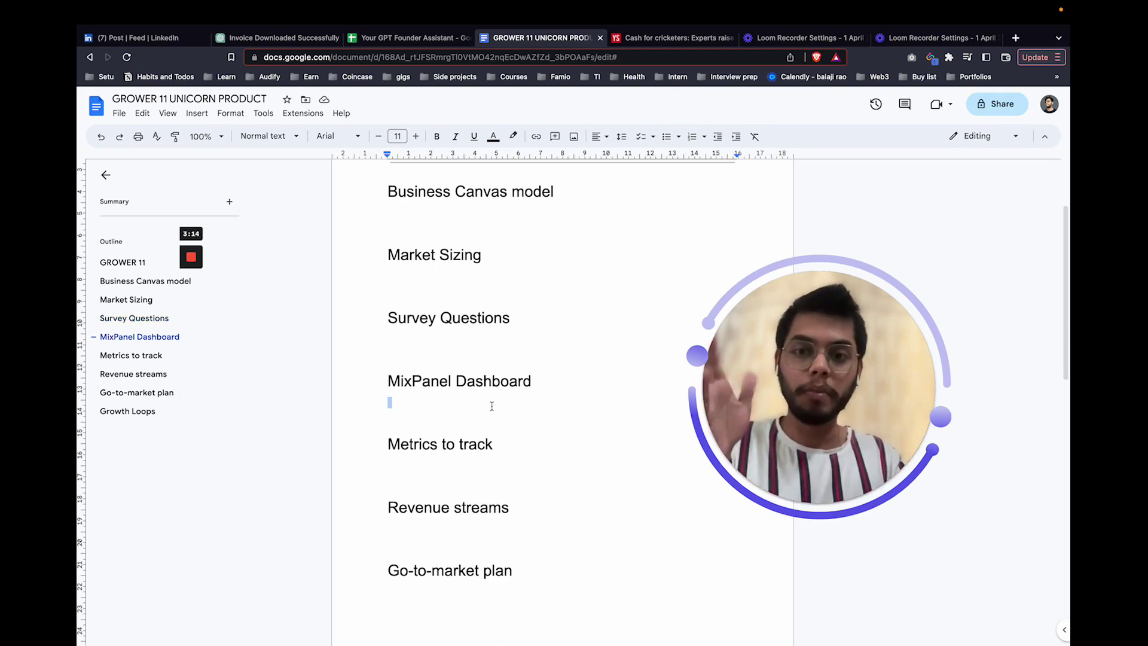
click(507, 473)
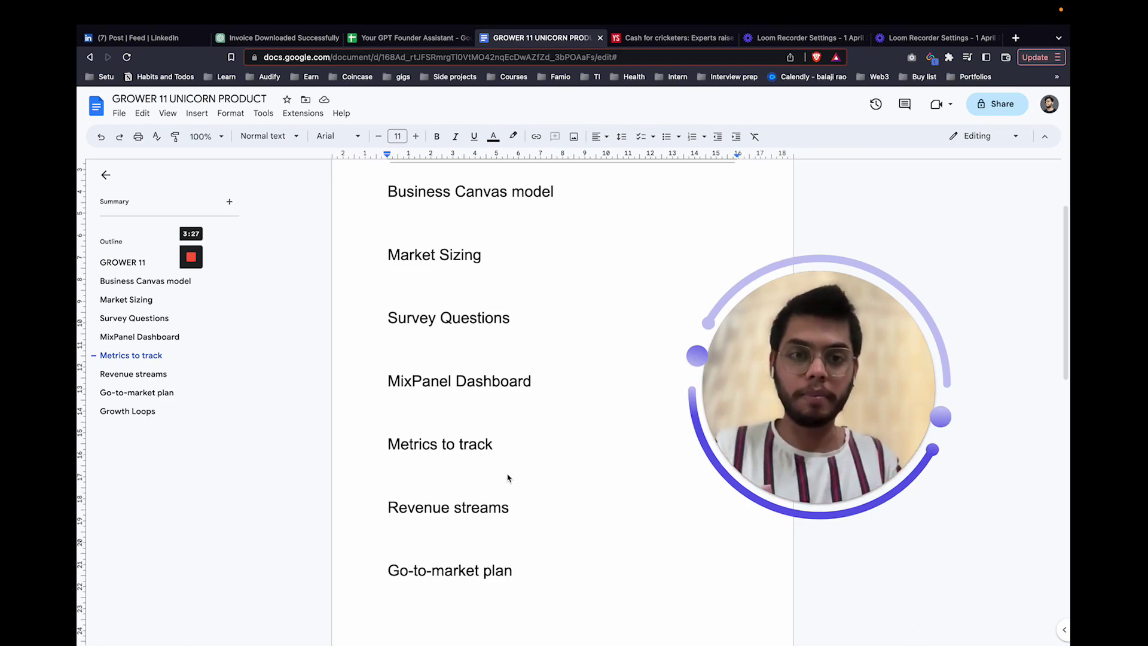
scroll(507, 478, down, 2)
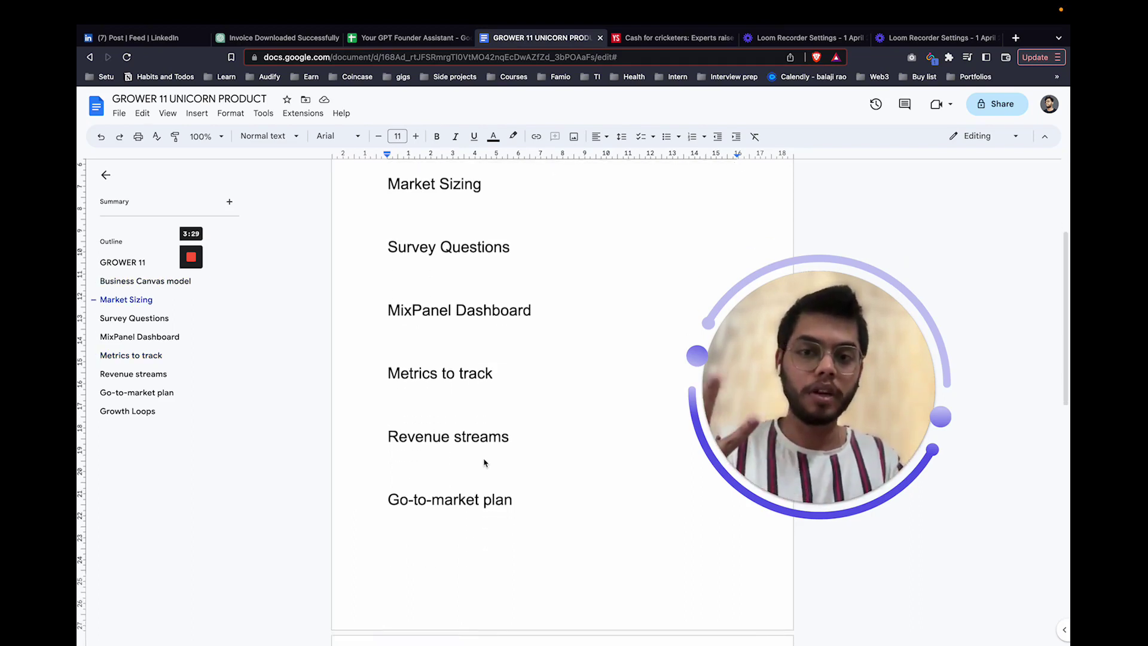
scroll(484, 462, down, 10)
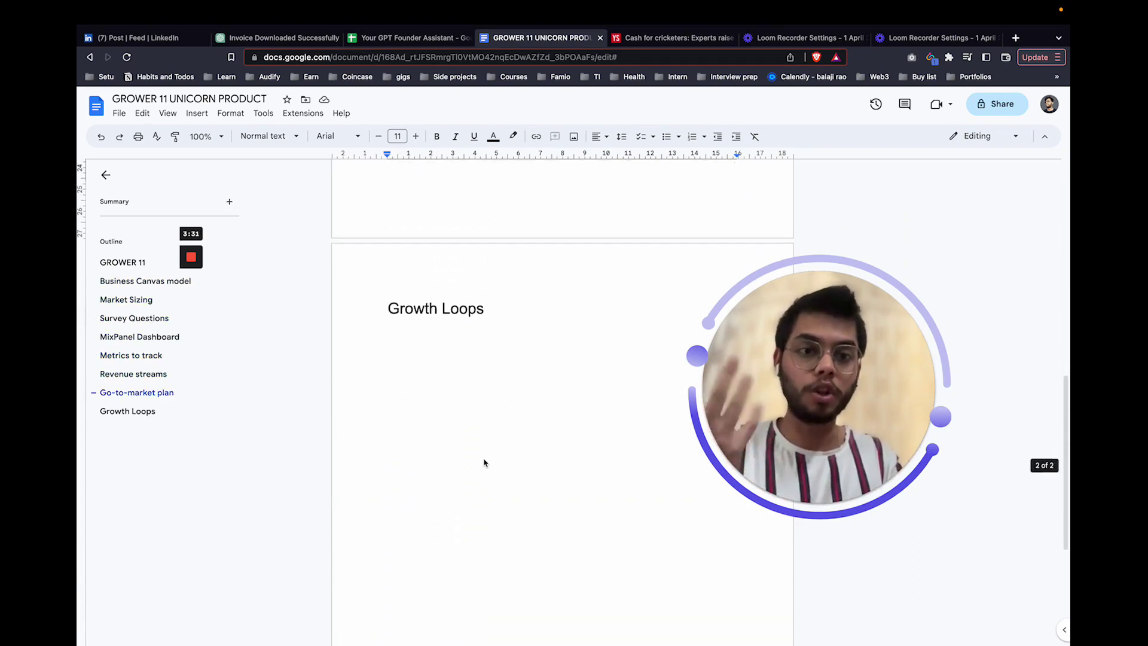
scroll(484, 462, up, 6)
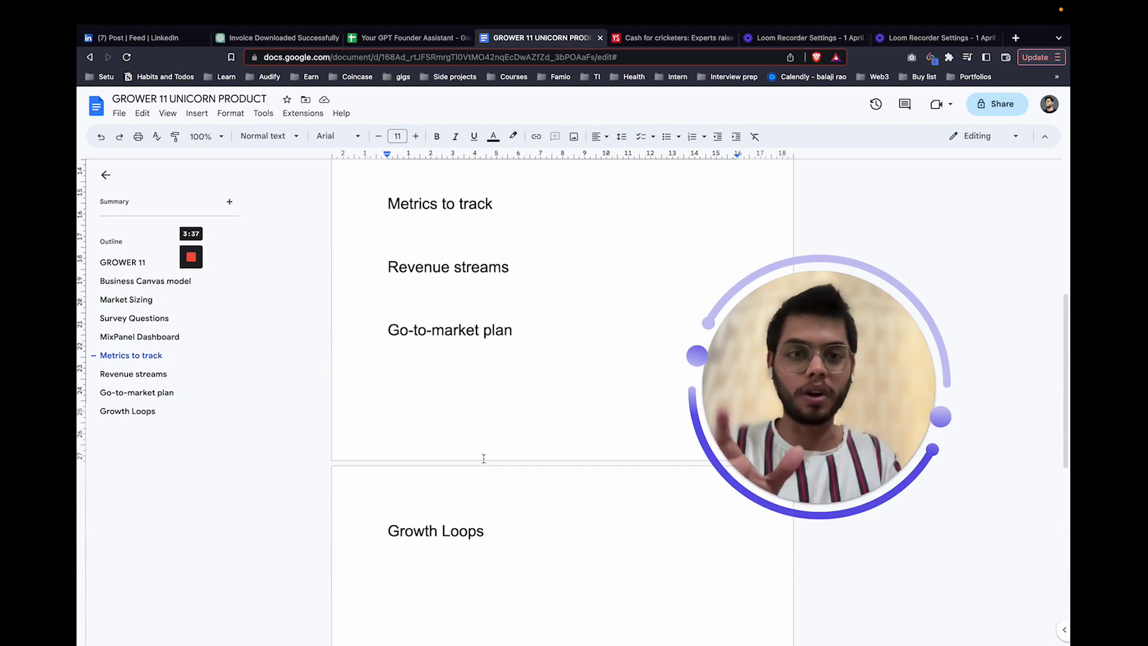
scroll(483, 460, up, 6)
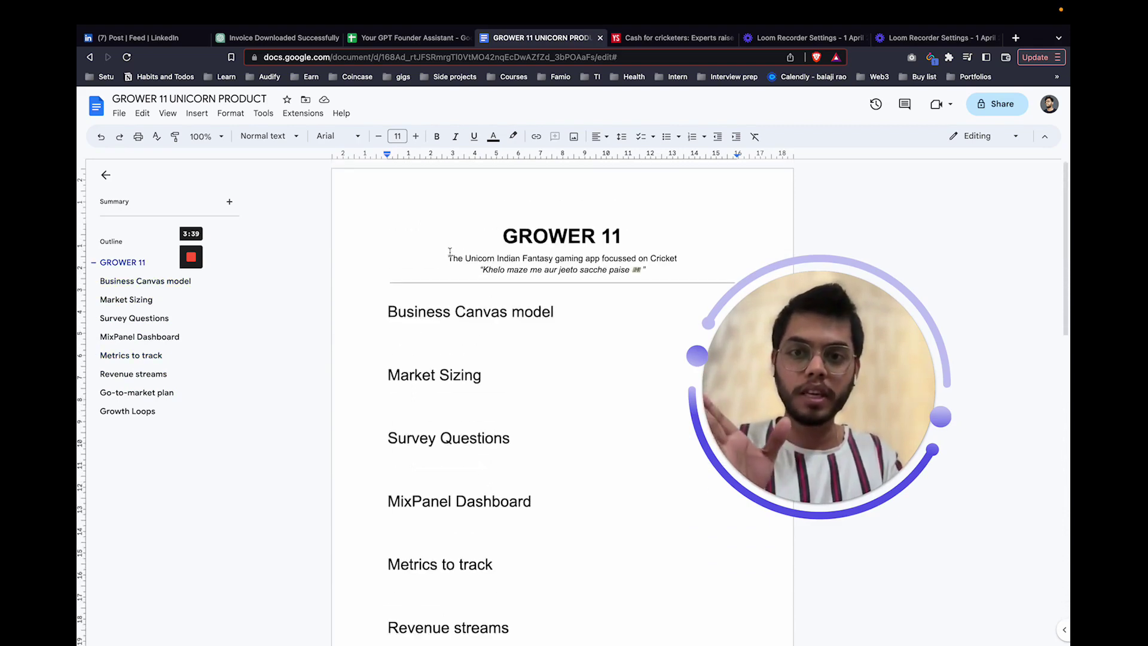
drag(449, 252, 551, 258)
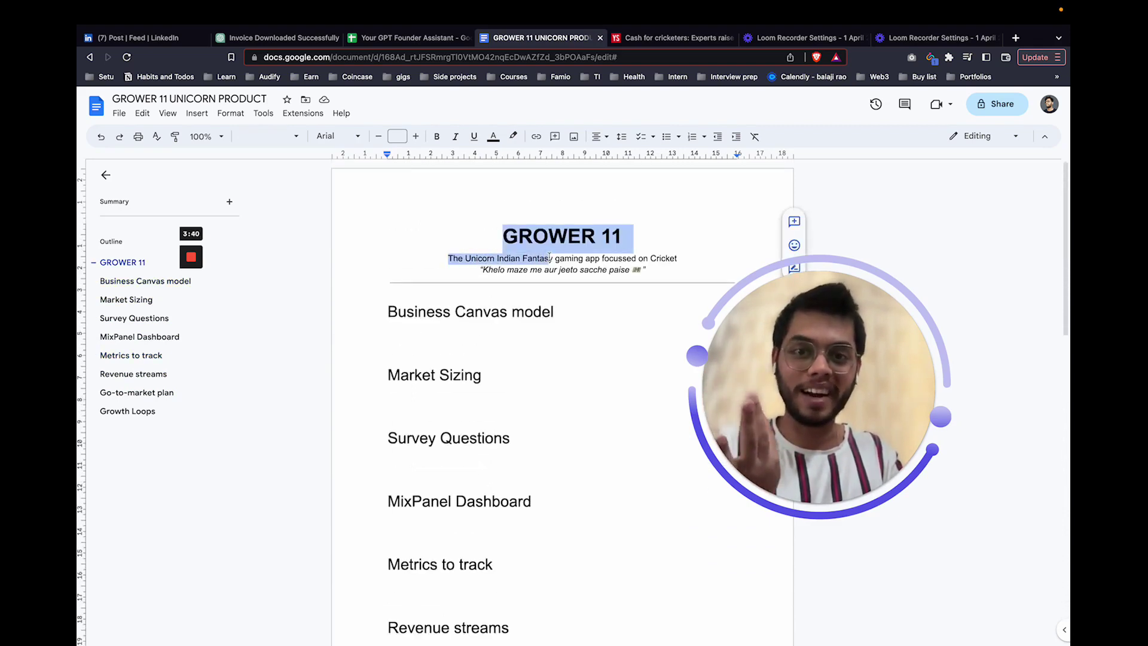
click(593, 260)
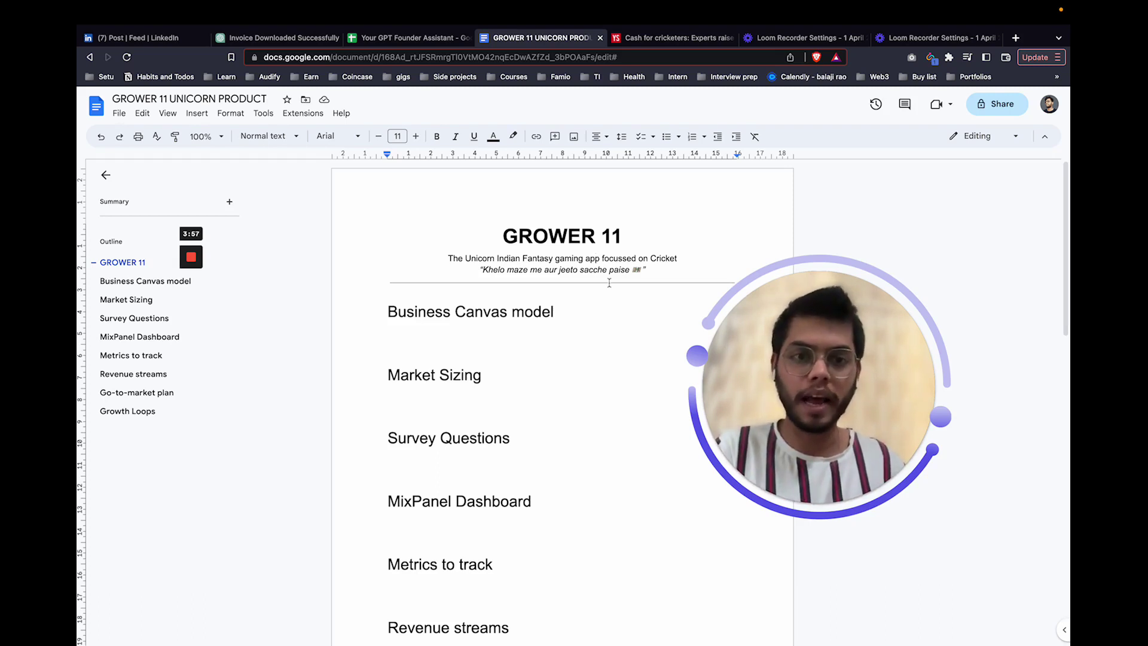
click(422, 43)
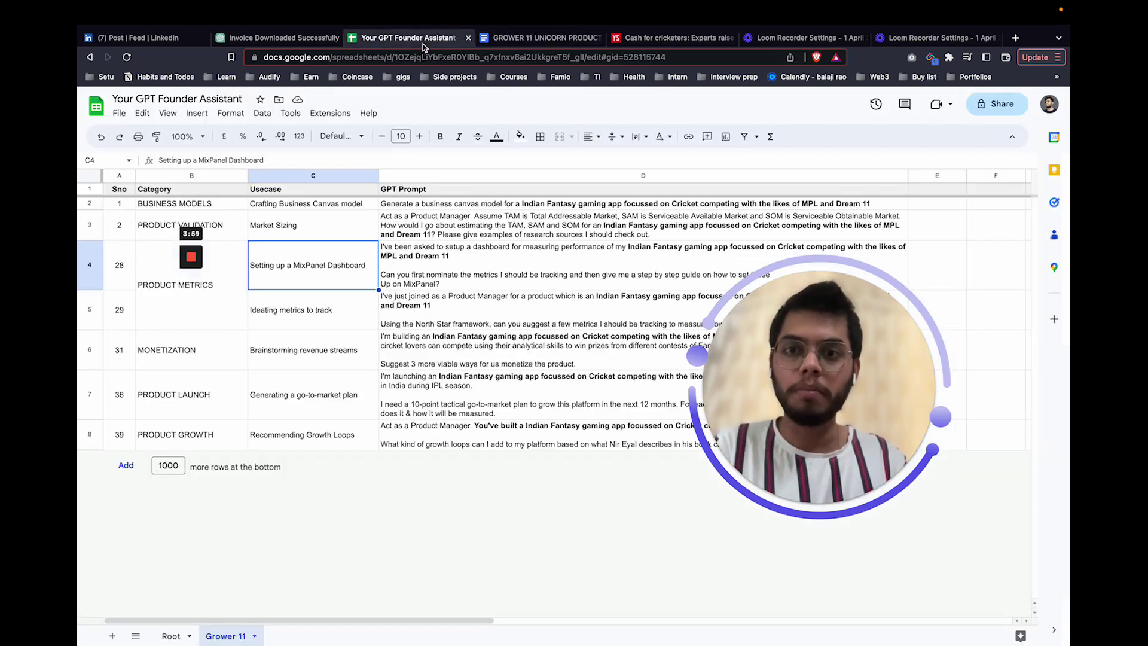
click(171, 636)
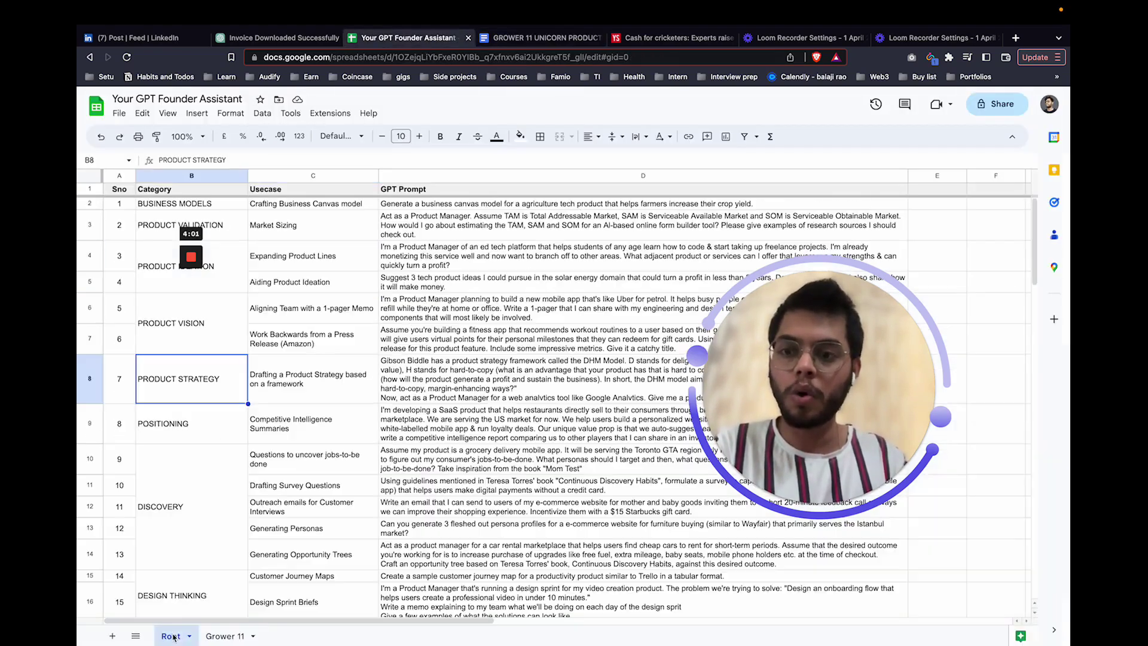
click(170, 38)
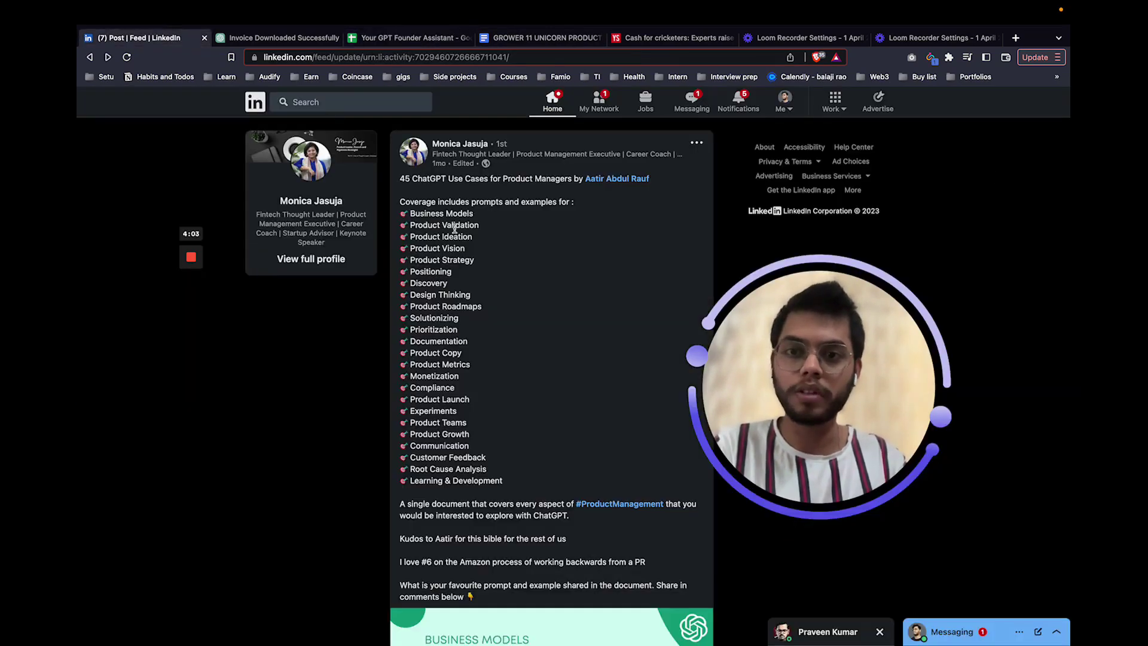
scroll(489, 592, down, 4)
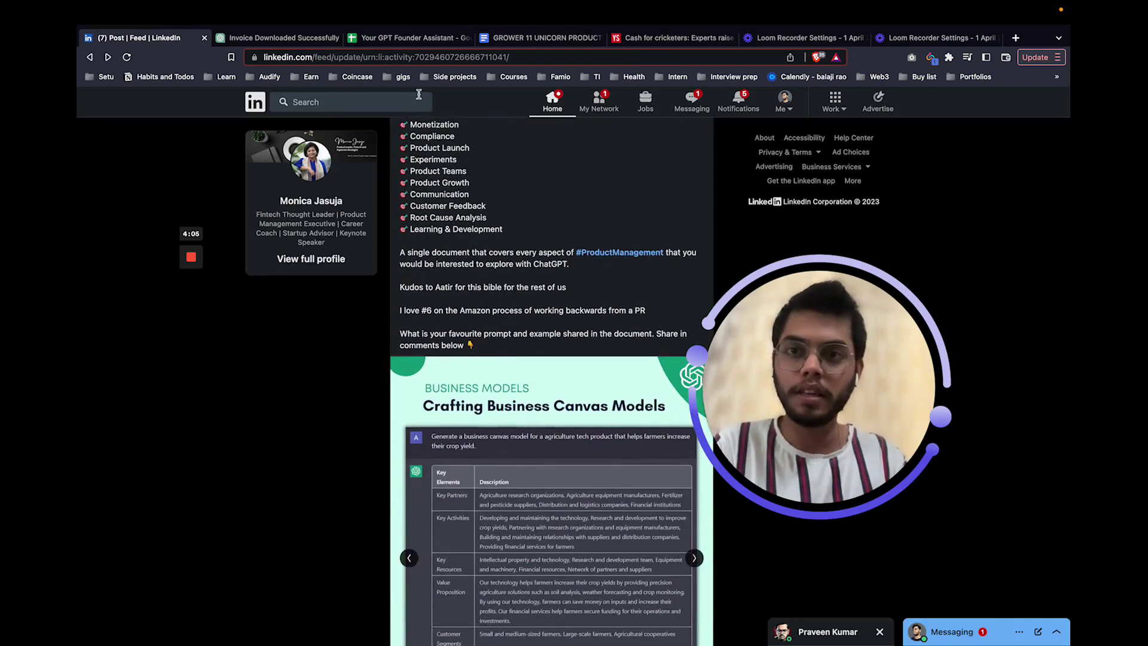
click(428, 40)
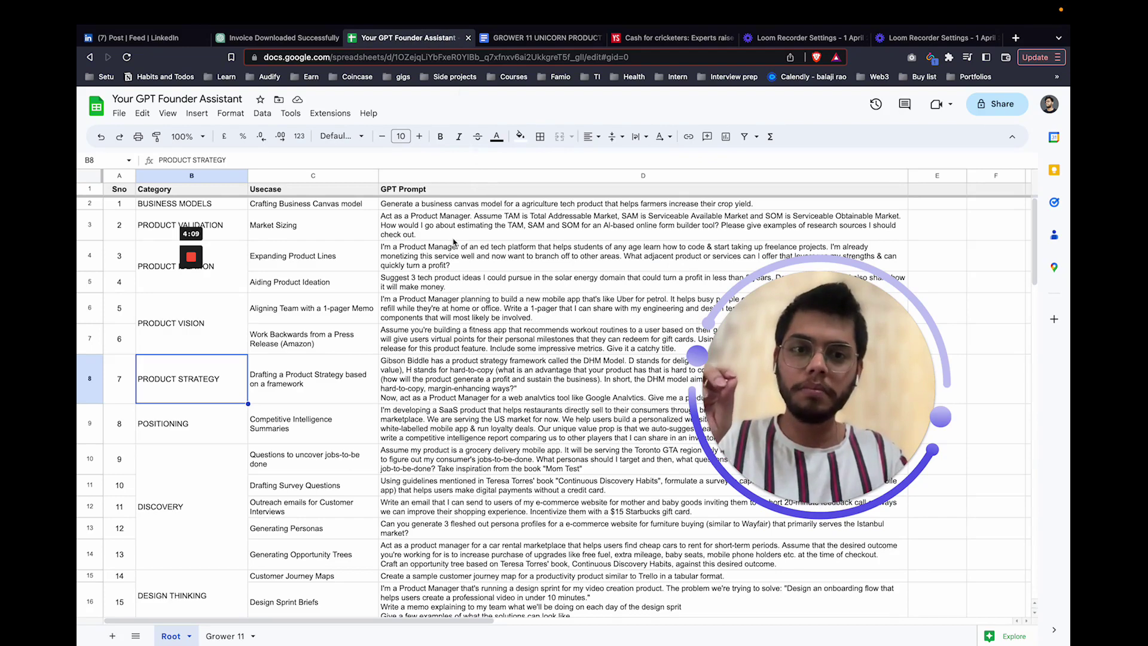
click(812, 463)
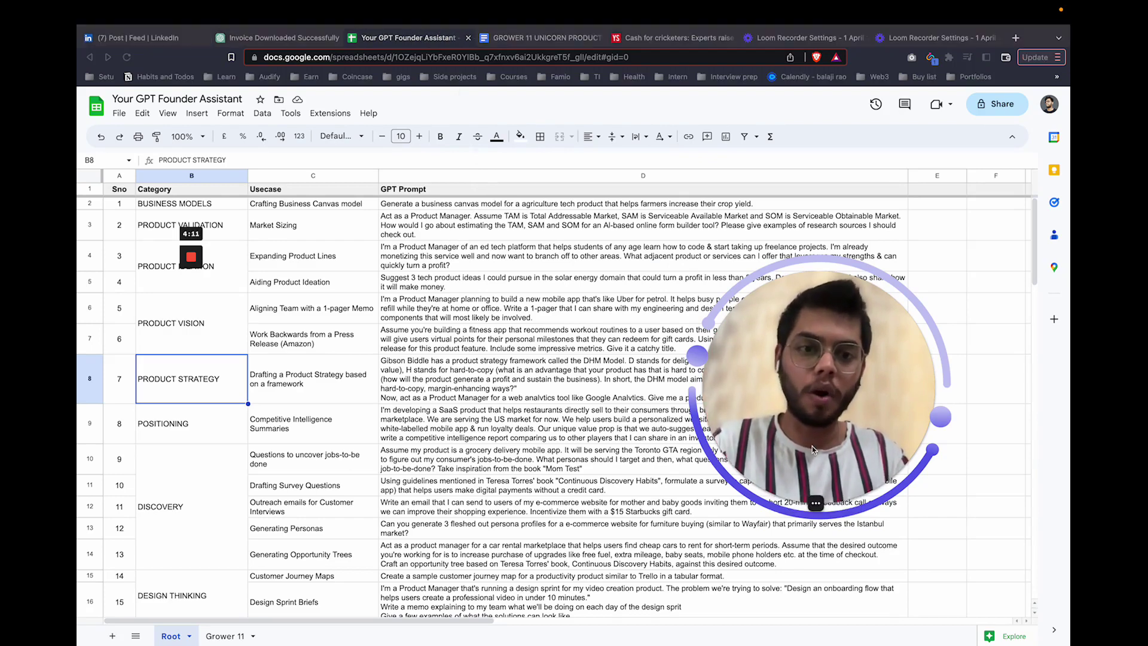
click(801, 457)
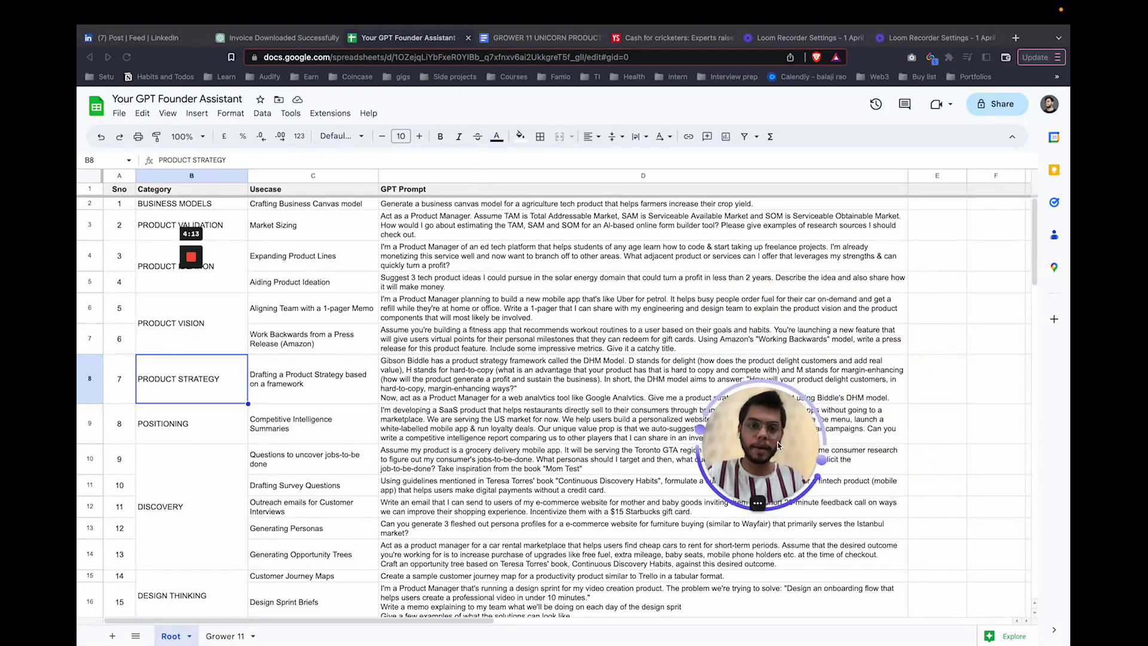
drag(782, 445, 1016, 526)
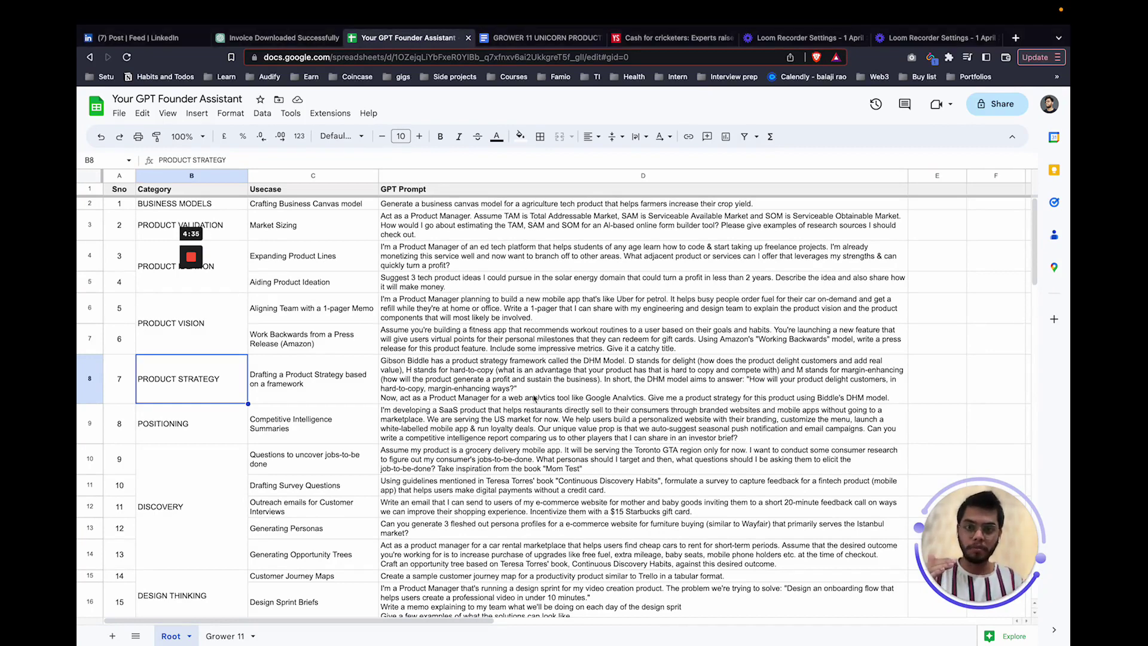
click(534, 397)
double_click(545, 388)
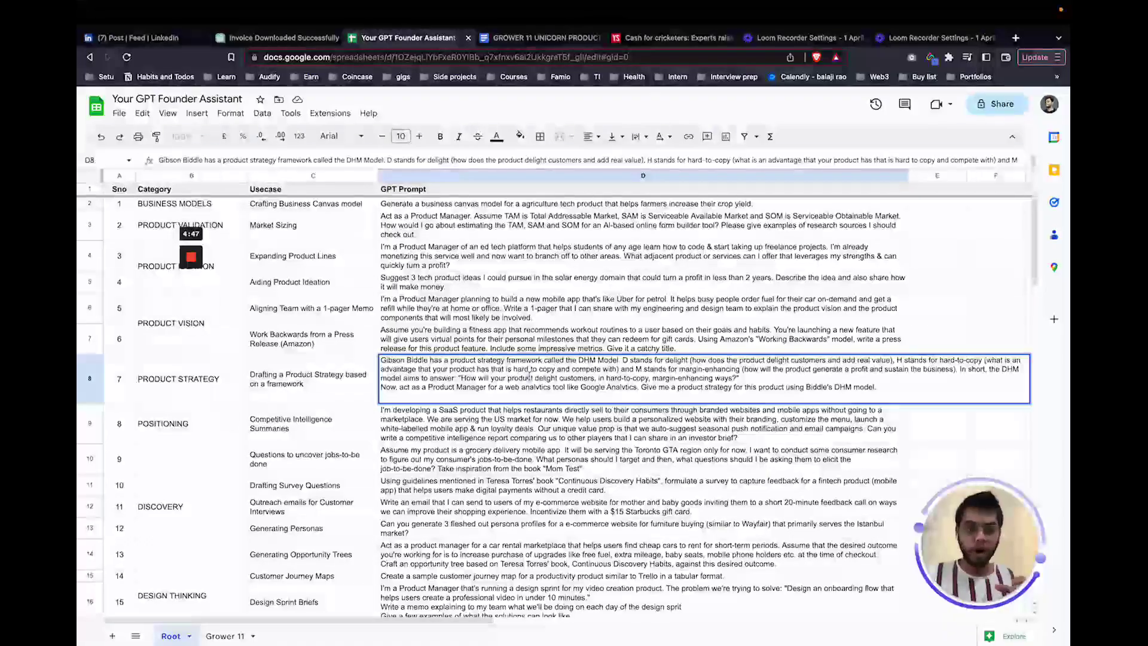
click(459, 267)
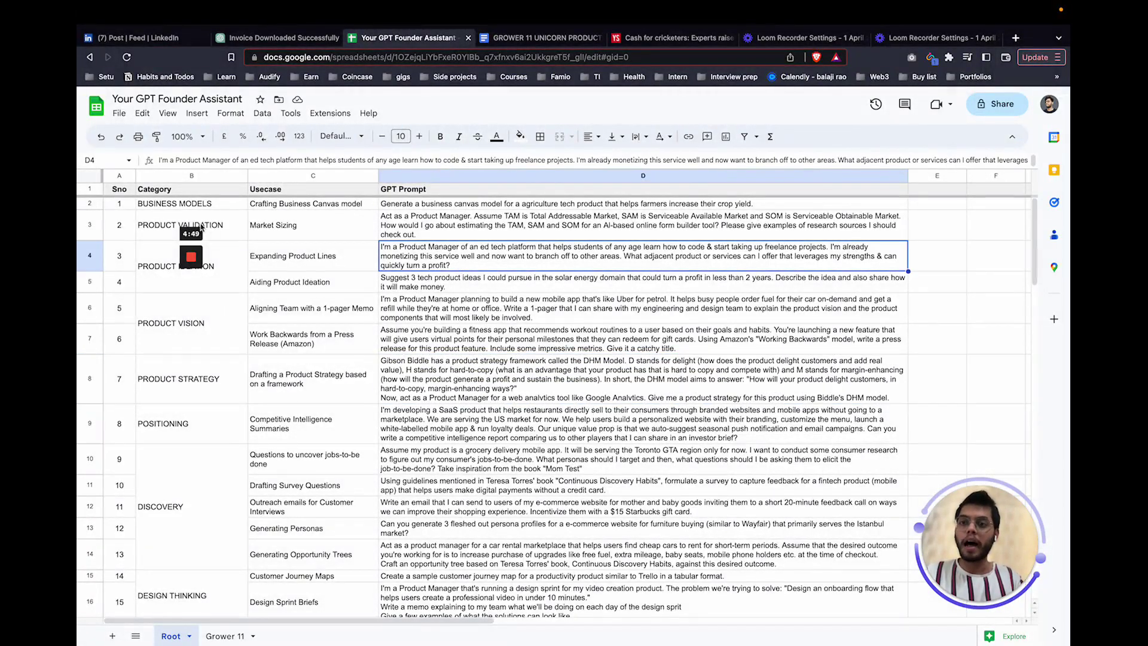
drag(151, 204, 193, 526)
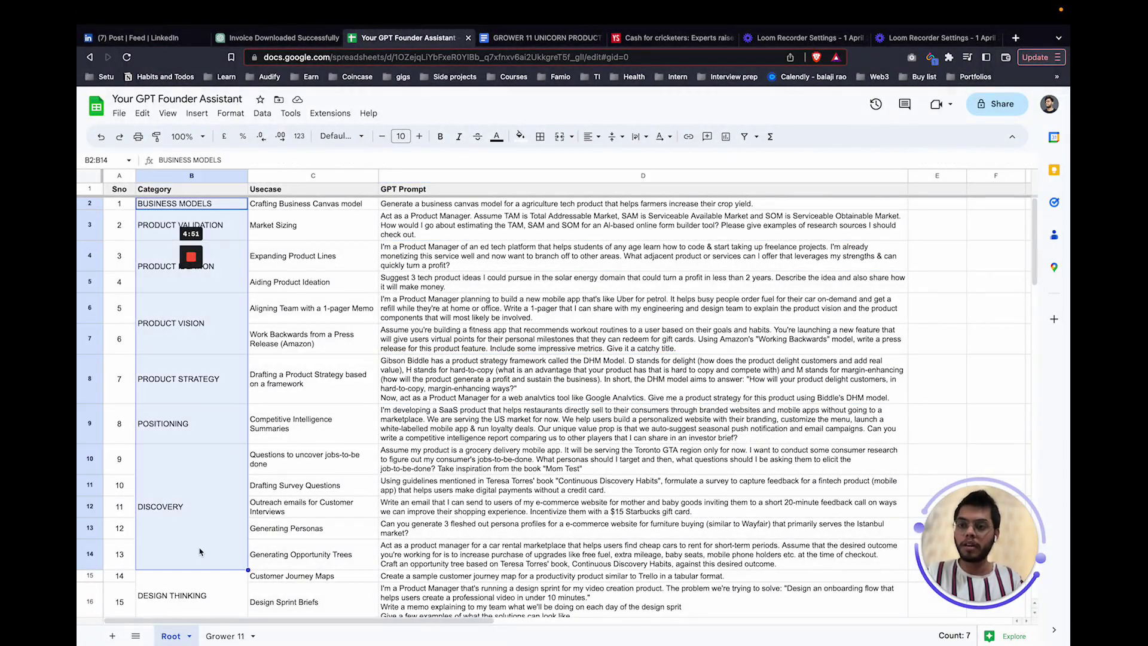
click(195, 528)
drag(328, 234, 323, 461)
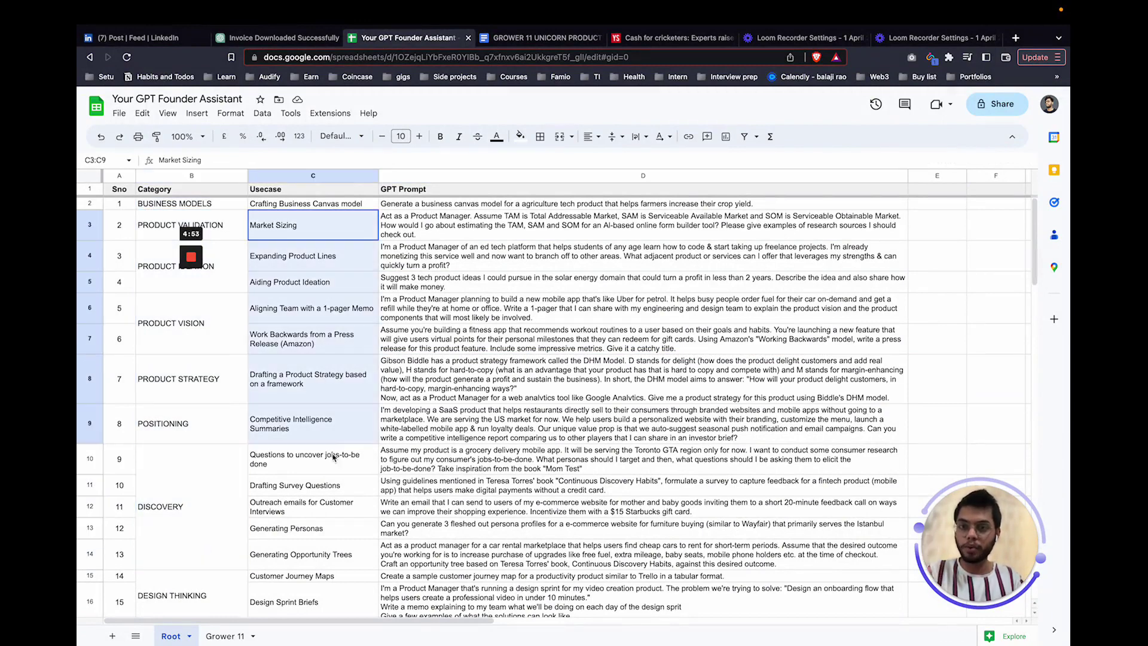
drag(473, 257, 487, 495)
click(487, 494)
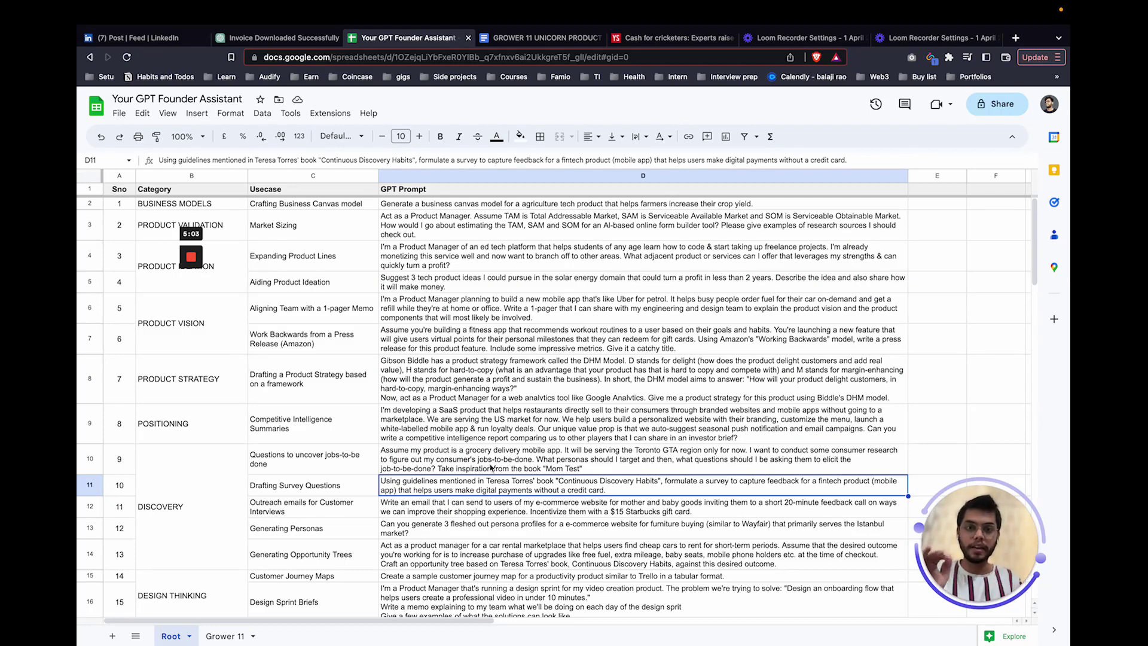
drag(544, 239, 565, 504)
click(564, 504)
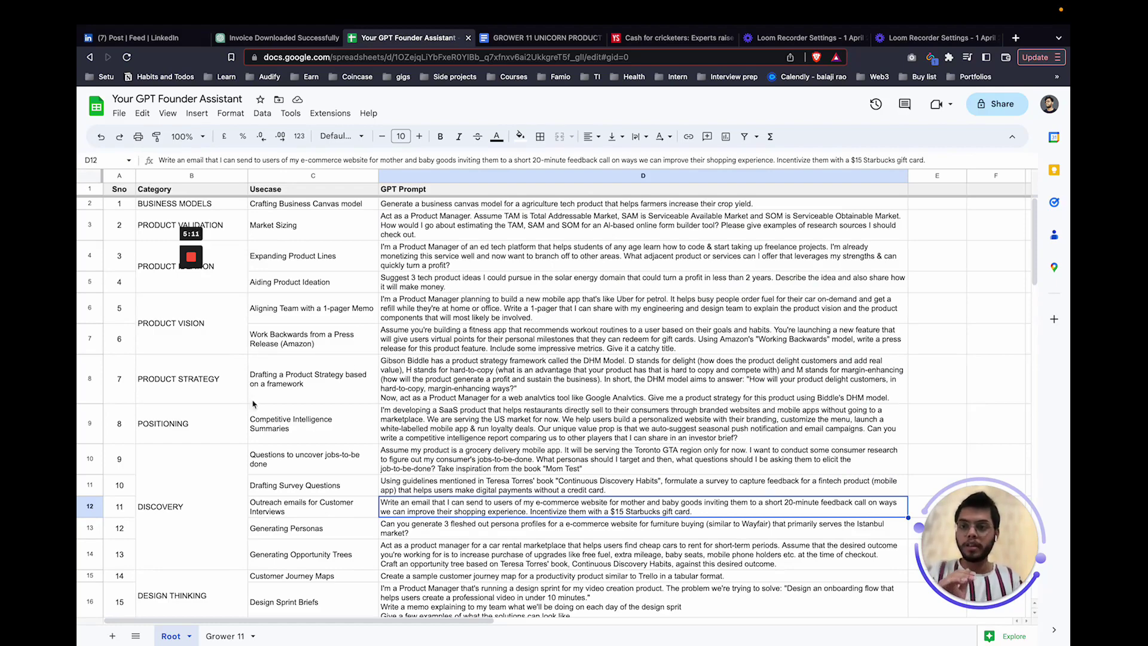
scroll(232, 435, down, 20)
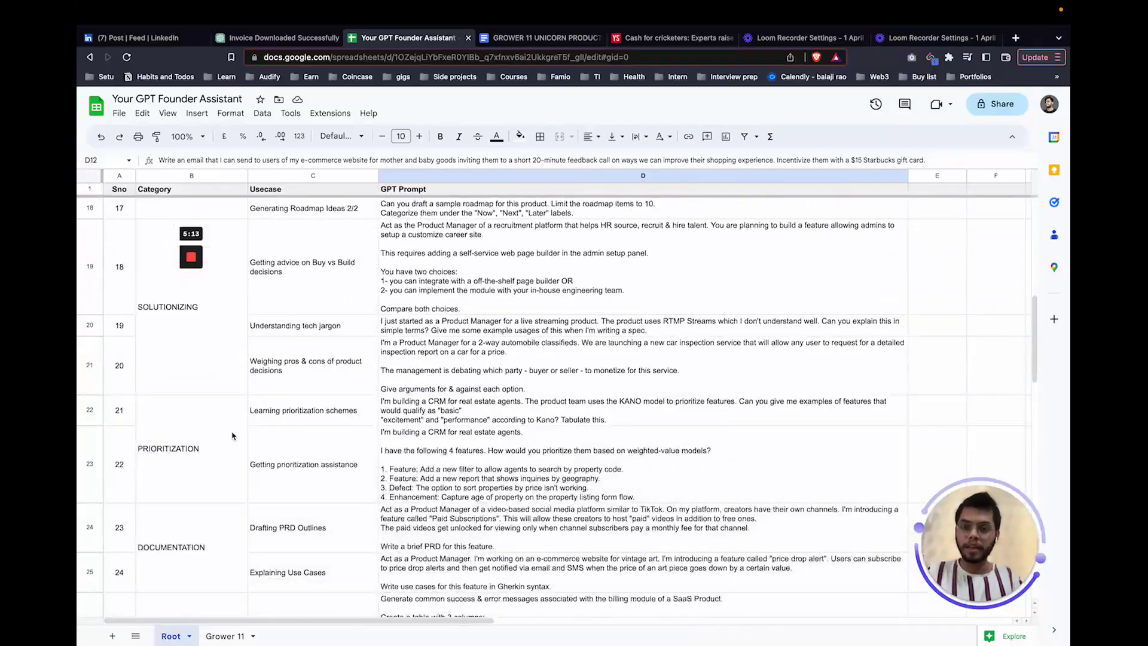
scroll(232, 436, up, 20)
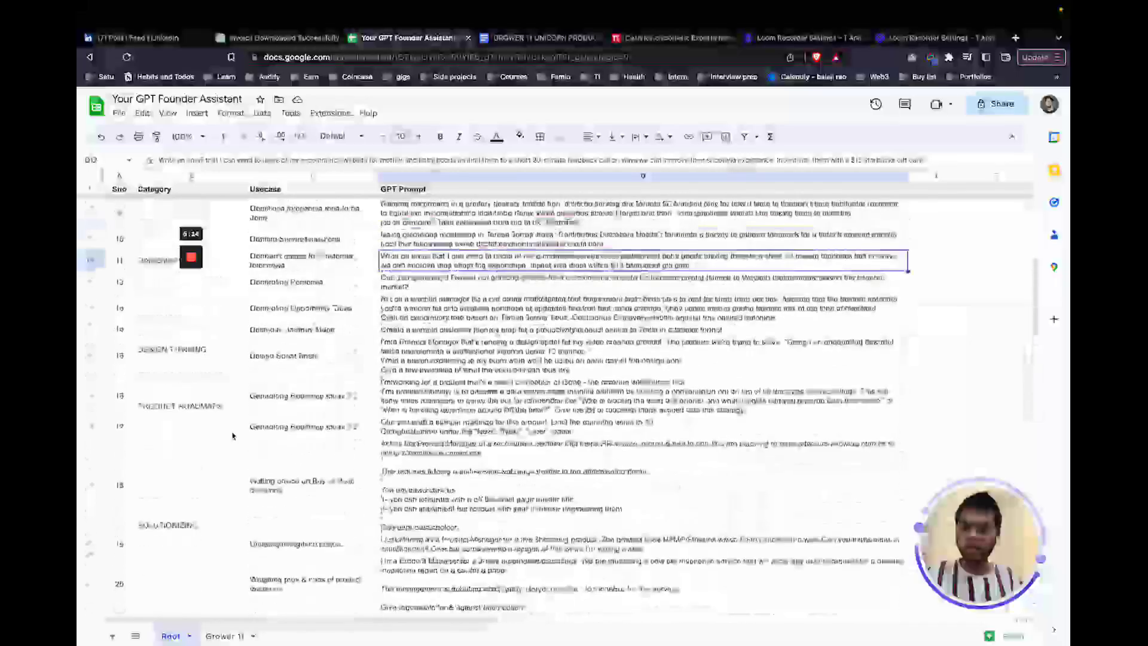
click(301, 461)
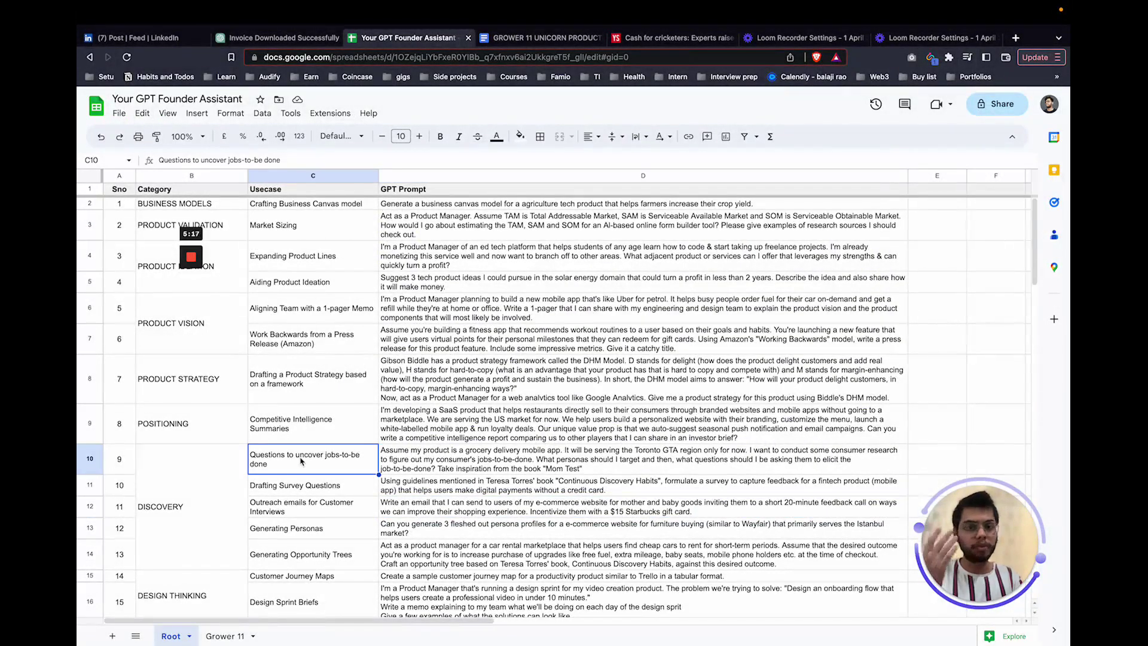
click(511, 38)
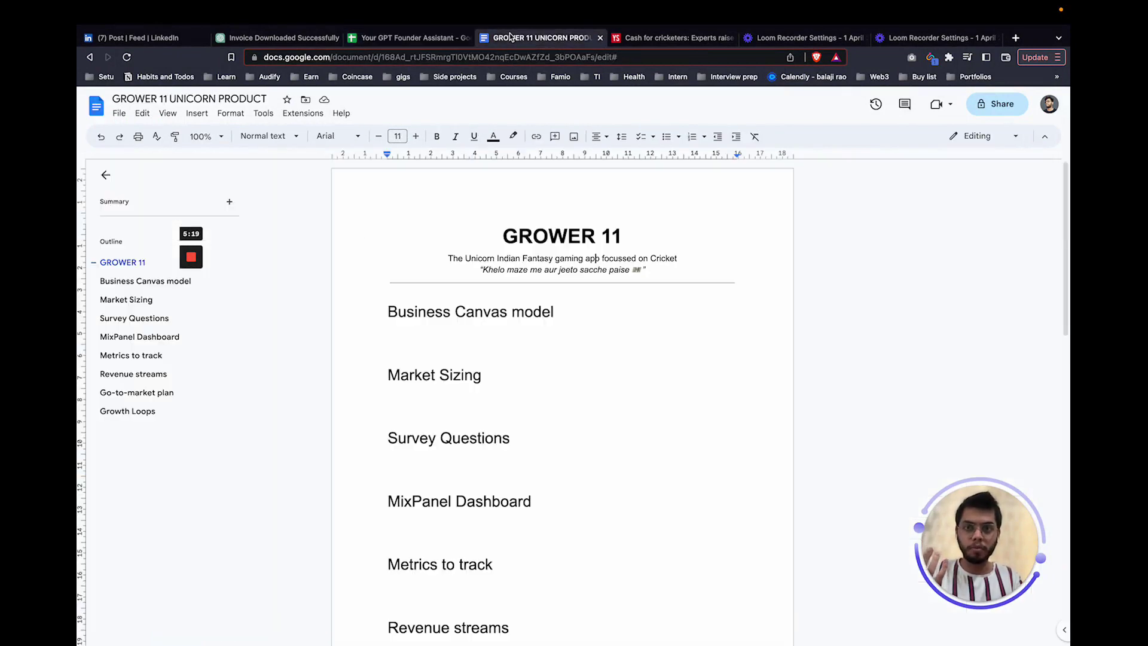
click(522, 351)
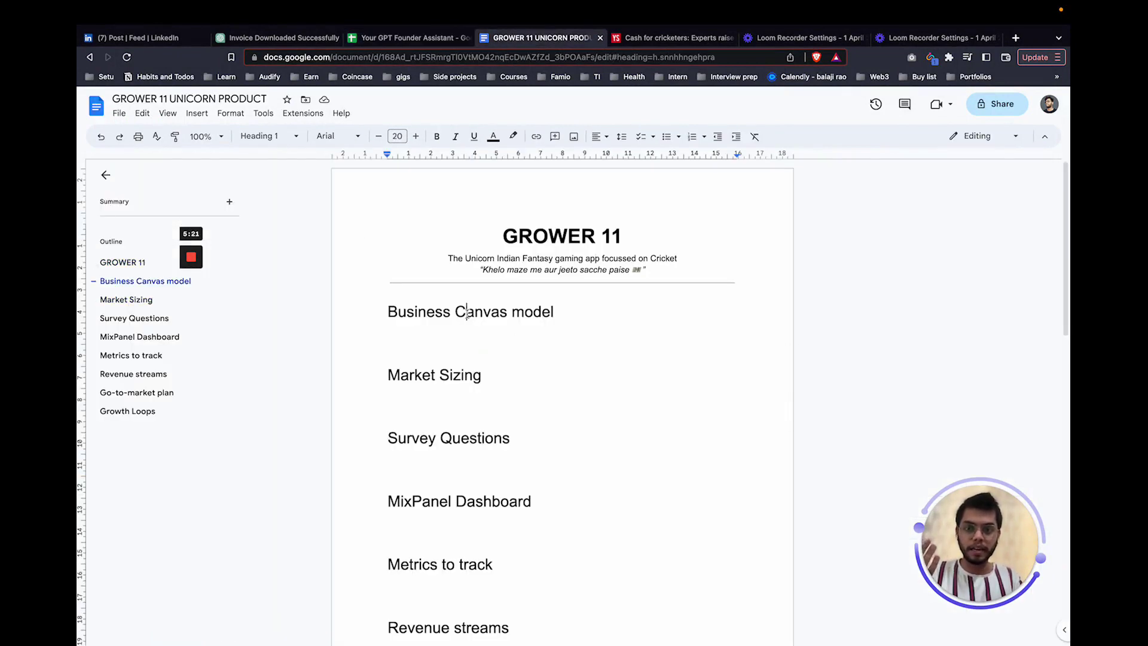
scroll(467, 314, down, 4)
scroll(467, 313, down, 2)
scroll(467, 314, up, 10)
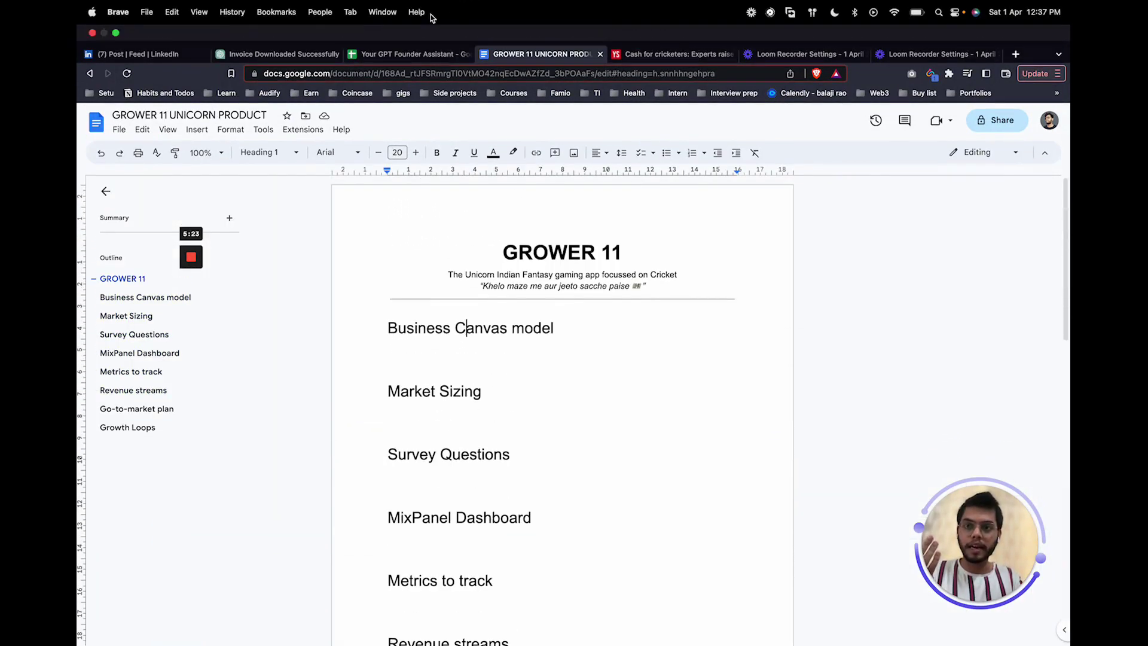
click(376, 56)
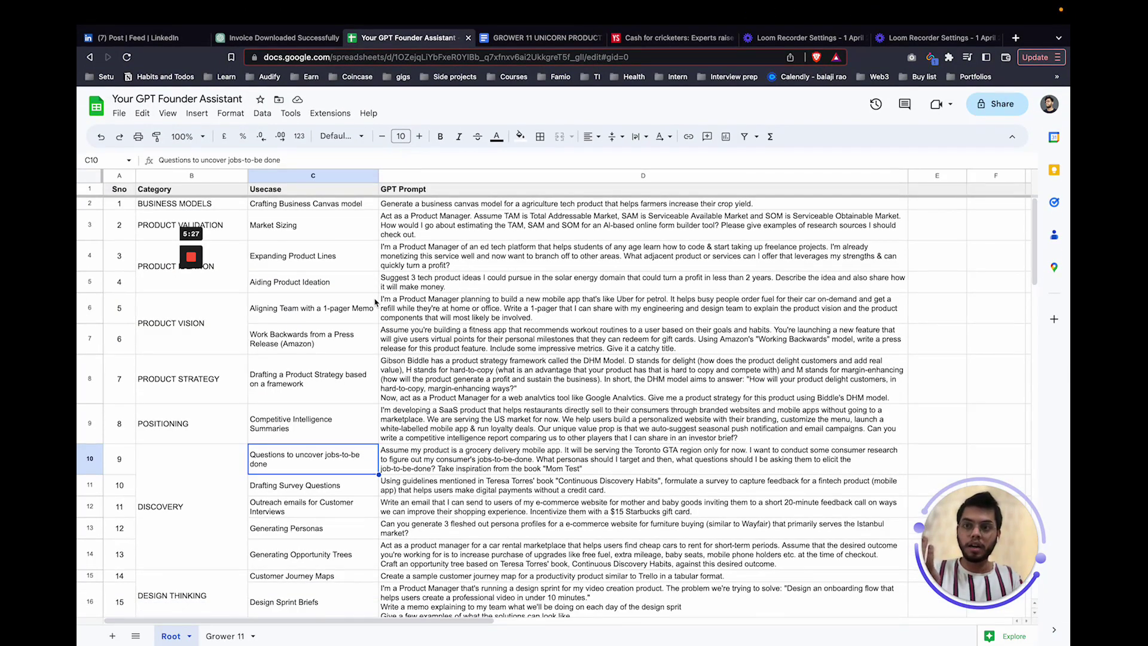
Copy the business canvas model prompt from cell D2 of the Grower 11 sheet.
click(226, 636)
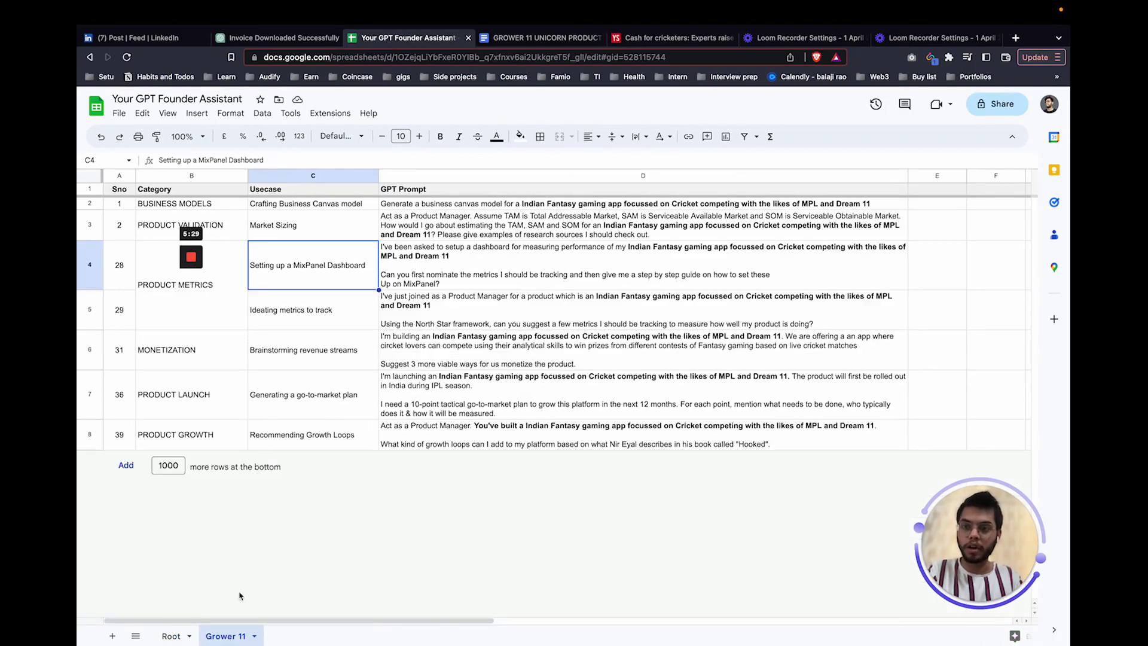
click(487, 205)
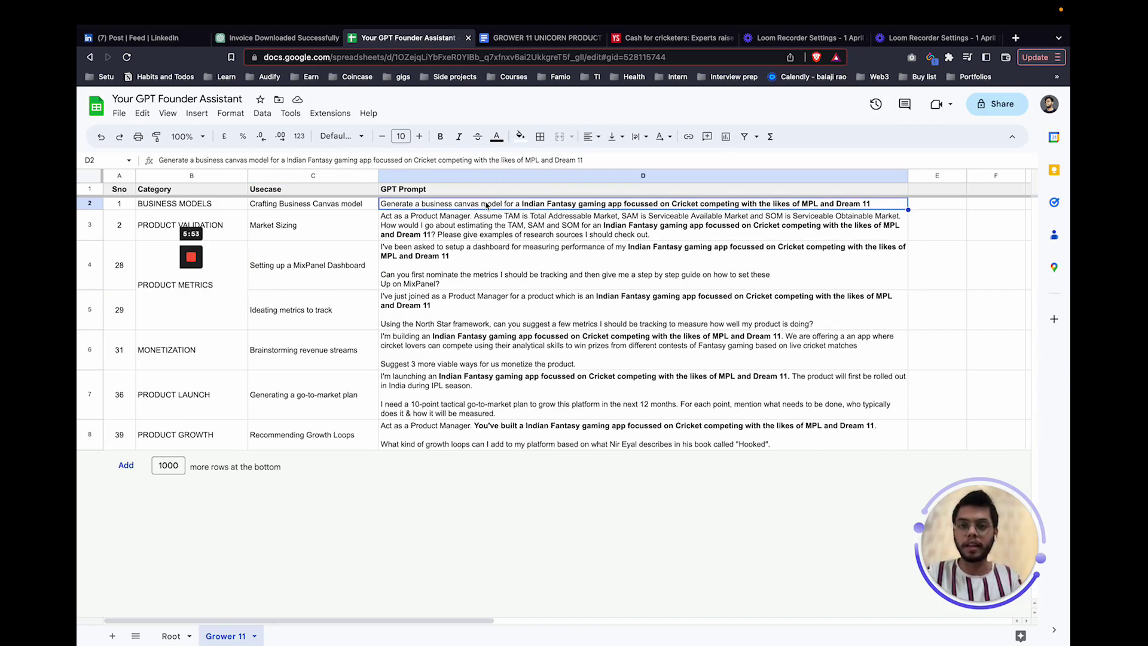
key(ctrl+c)
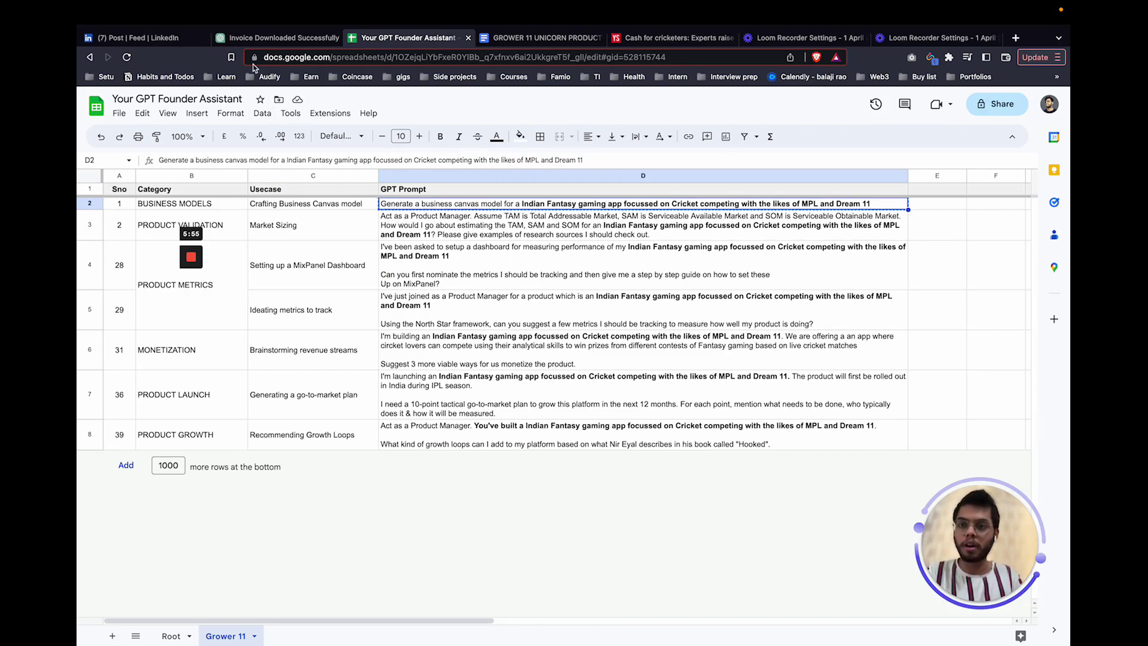
Send the D2 prompt to ChatGPT and select its full fantasy cricket business canvas response.
click(263, 38)
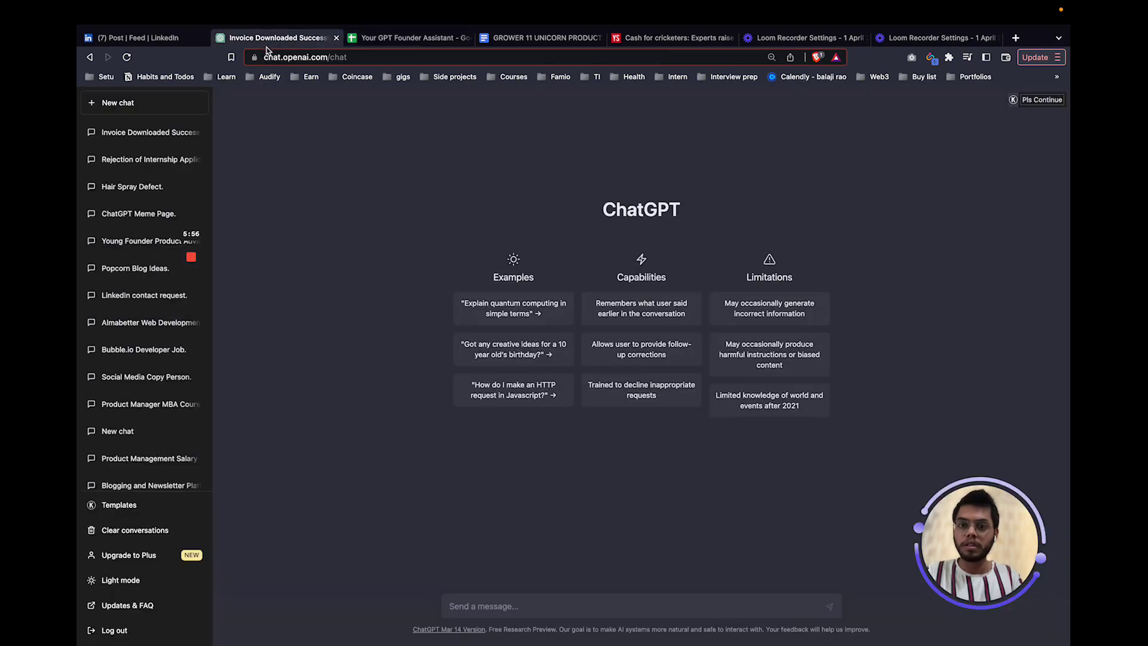
click(511, 605)
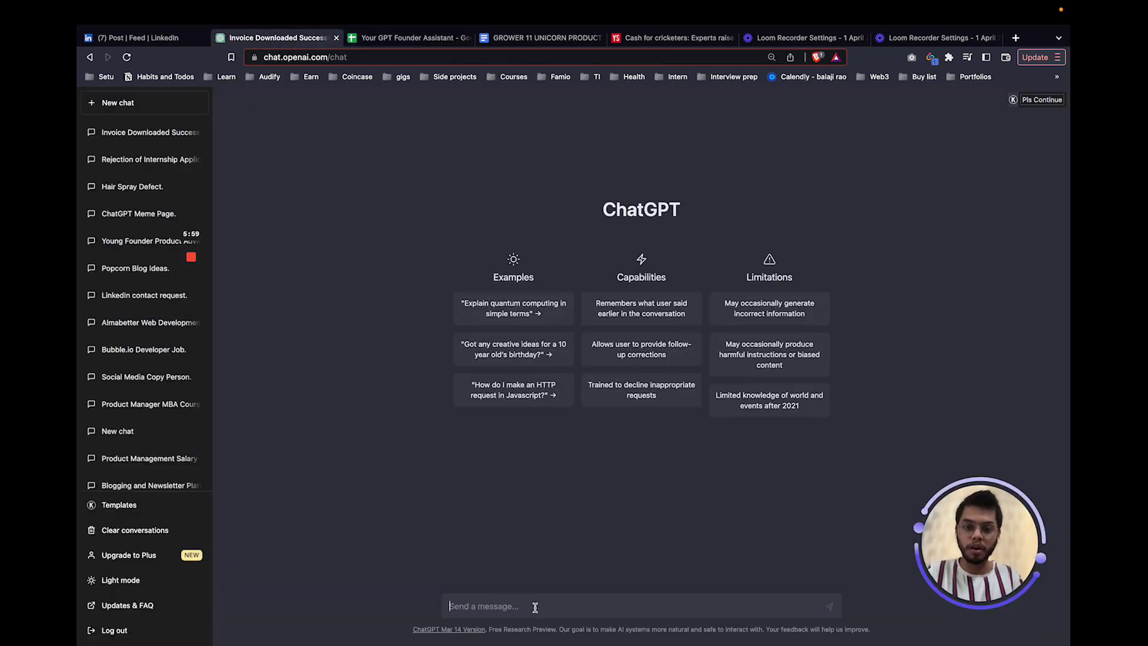
key(ctrl+v)
key(Return)
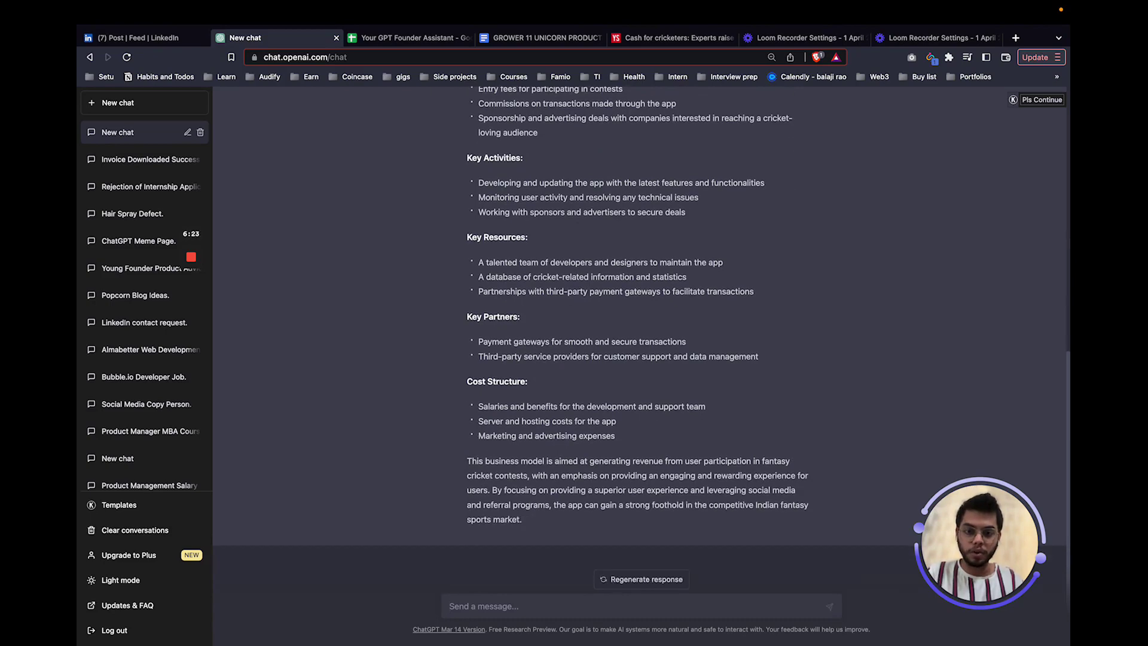
scroll(423, 461, up, 10)
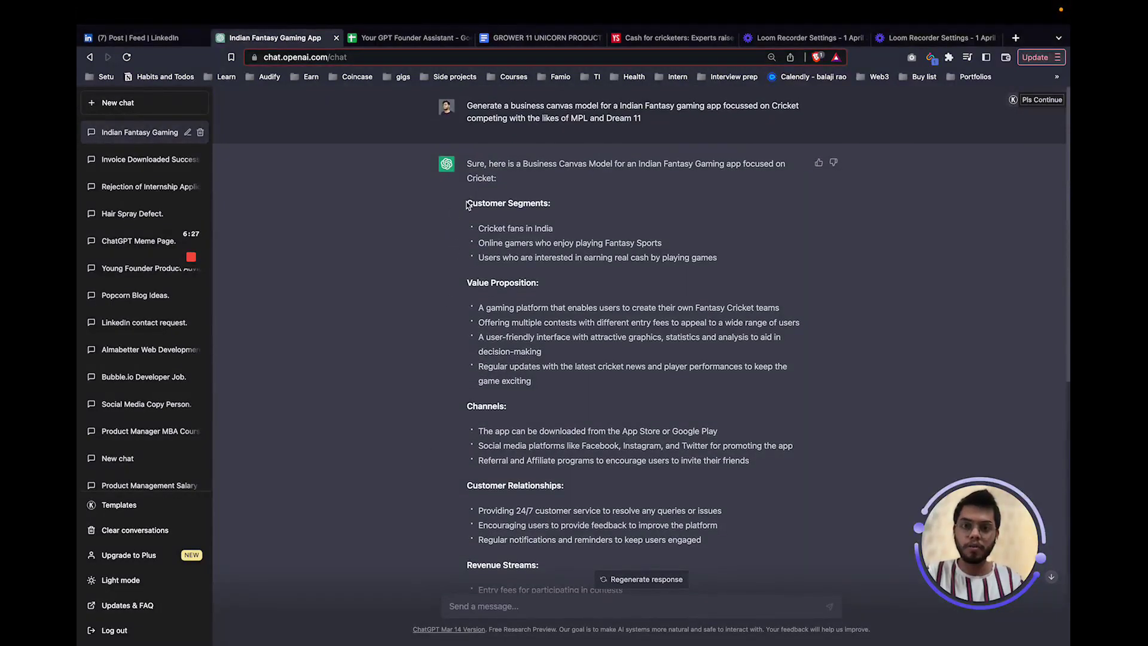
drag(468, 205, 677, 519)
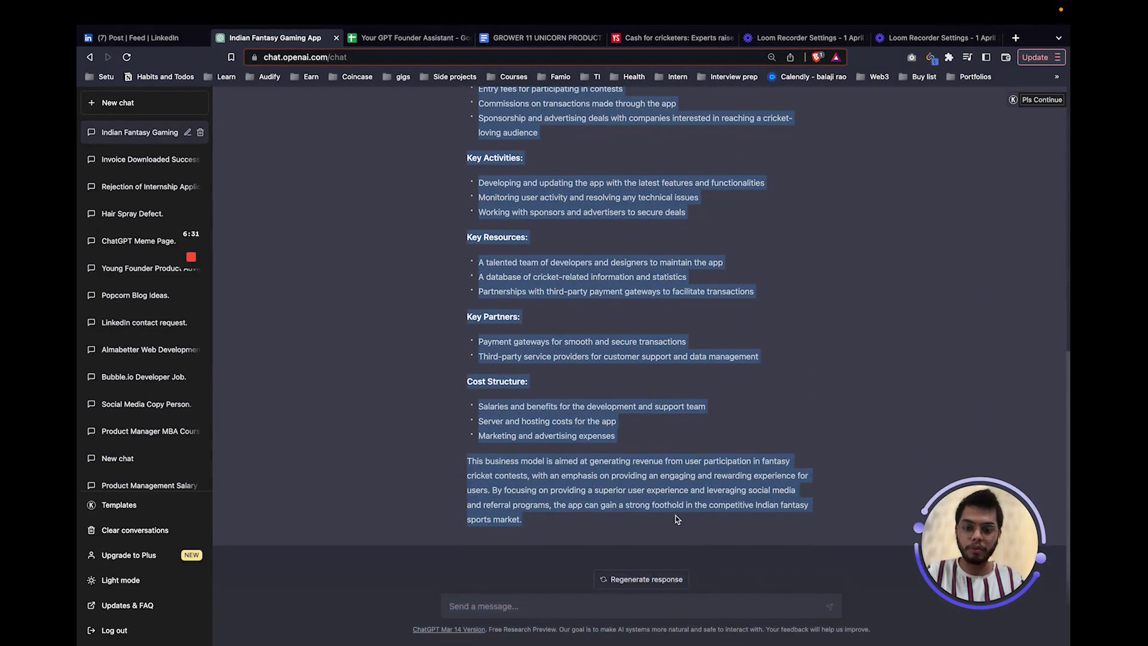
Paste the business canvas response as plain text under the Business Canvas model heading.
click(547, 37)
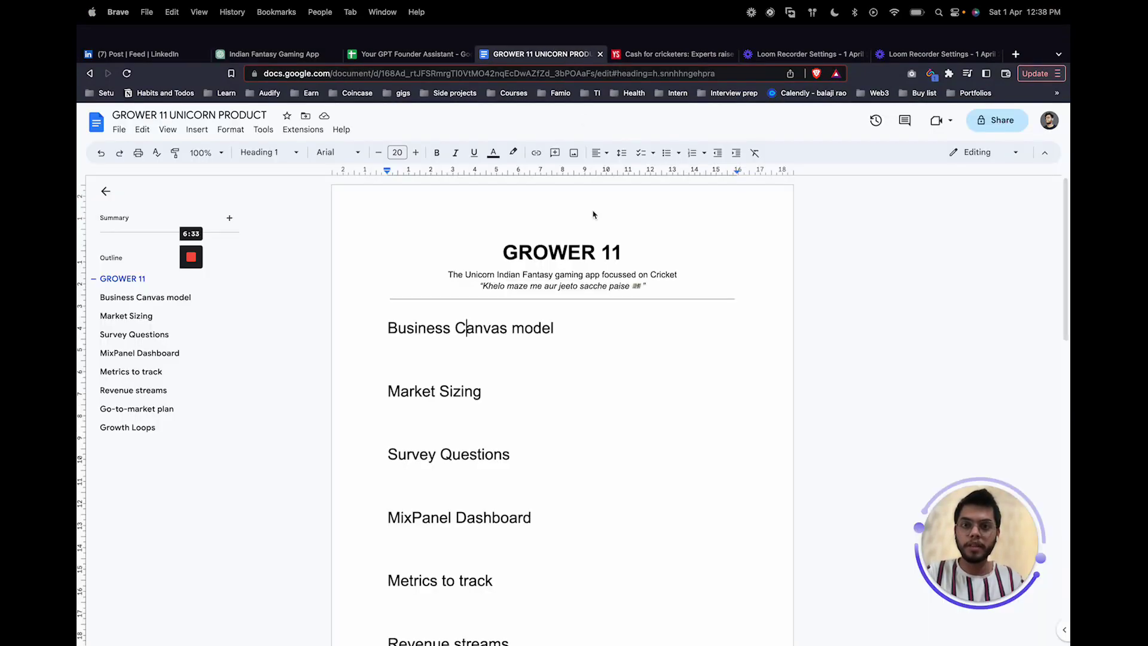
key(Down)
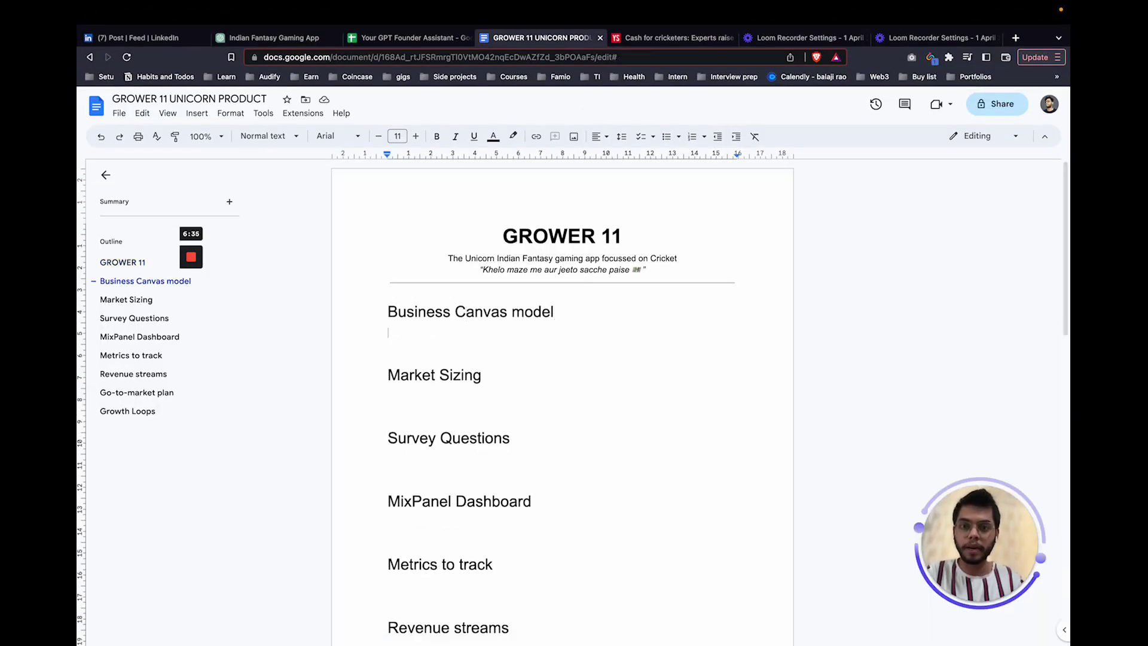
key(ctrl+v)
key(ctrl+z)
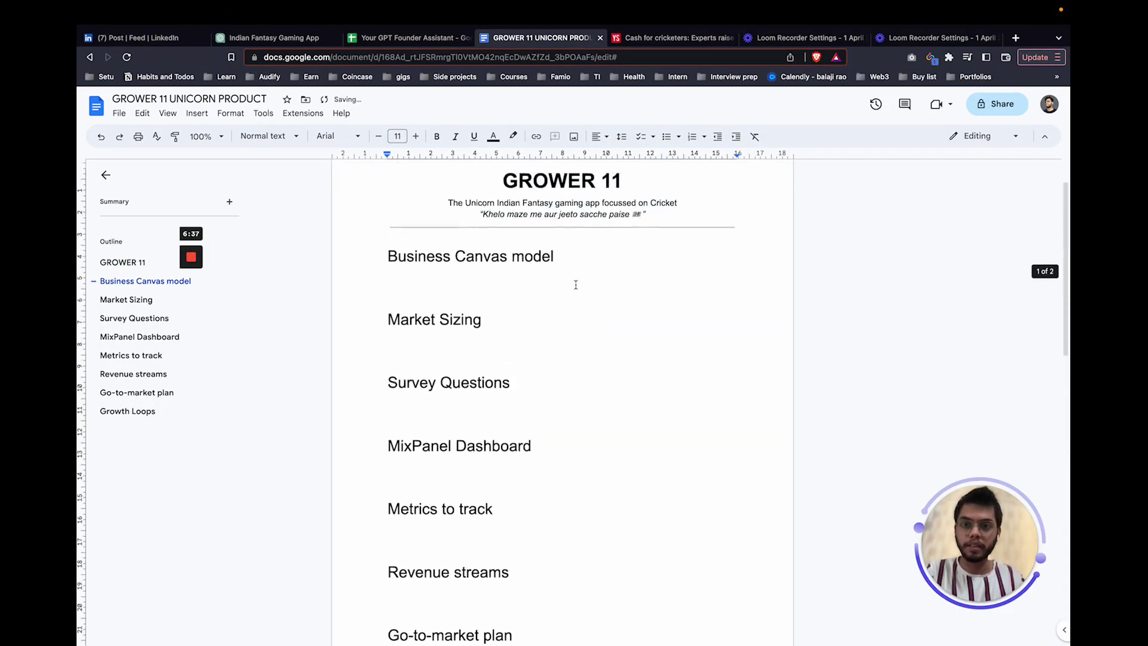
key(ctrl+shift+v)
scroll(576, 269, up, 10)
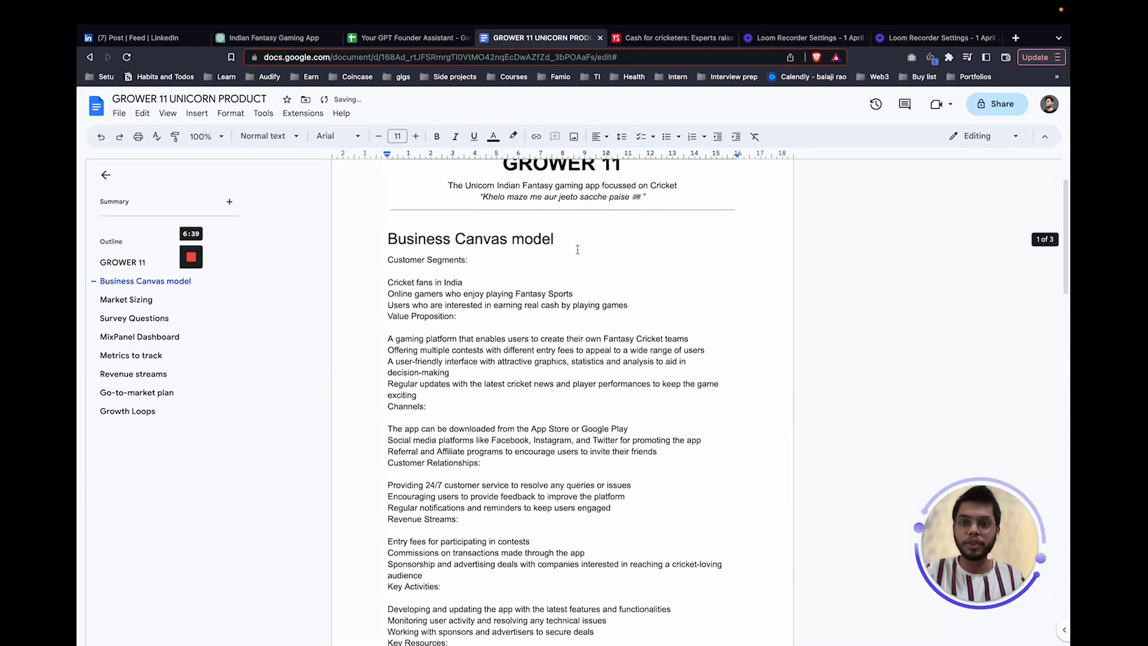
click(461, 273)
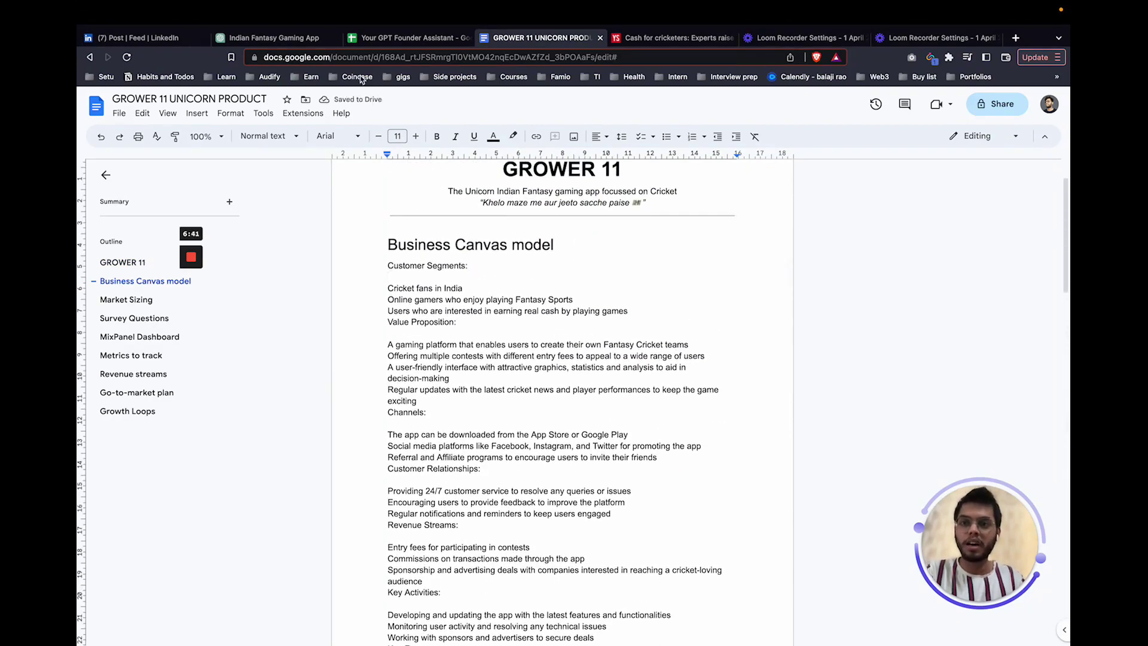
Turn the first canvas section's item lines into a bulleted list.
click(281, 38)
scroll(556, 199, up, 8)
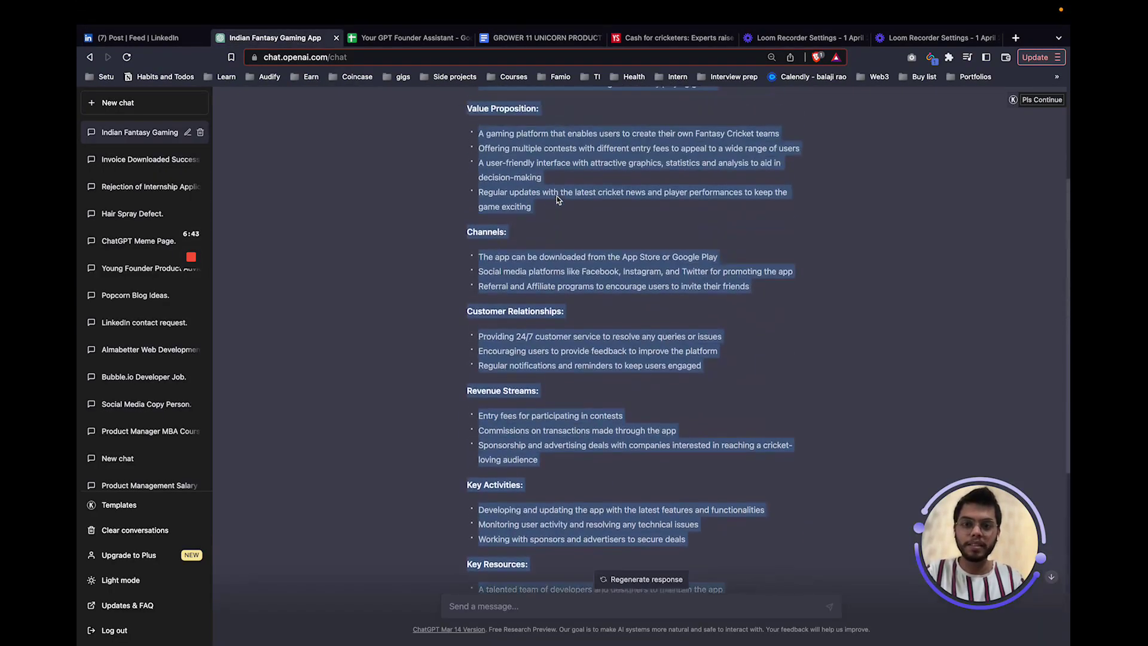
scroll(549, 211, up, 3)
click(590, 238)
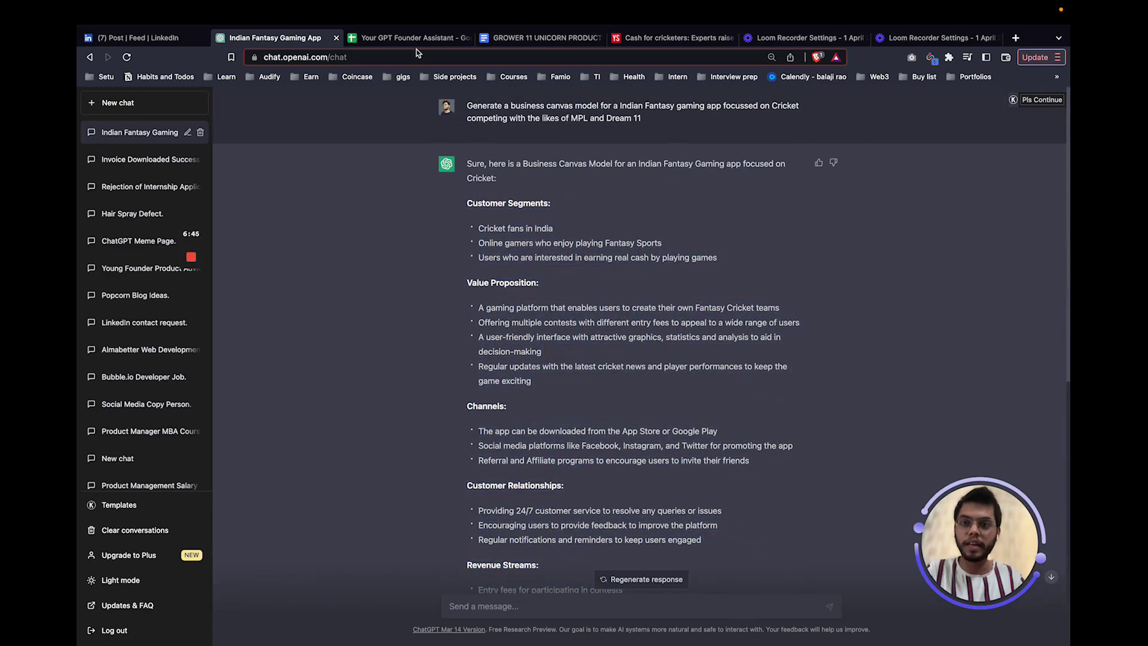
click(547, 38)
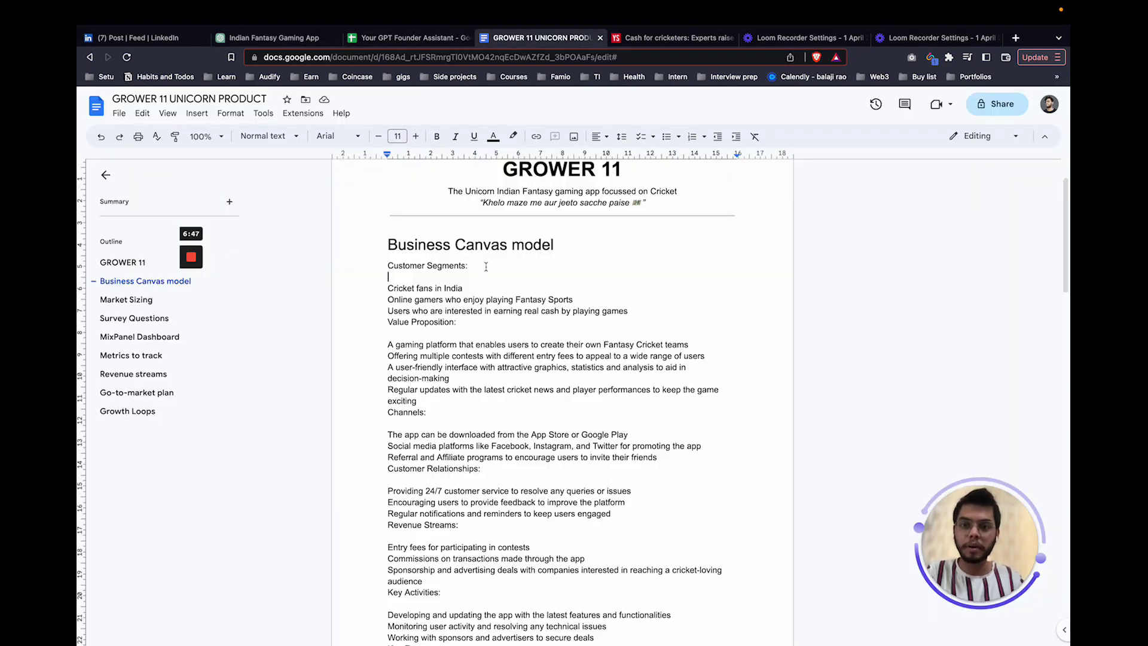
key(Home)
key(shift+Down)
key(shift+Down)
key(shift+Down)
key(Up)
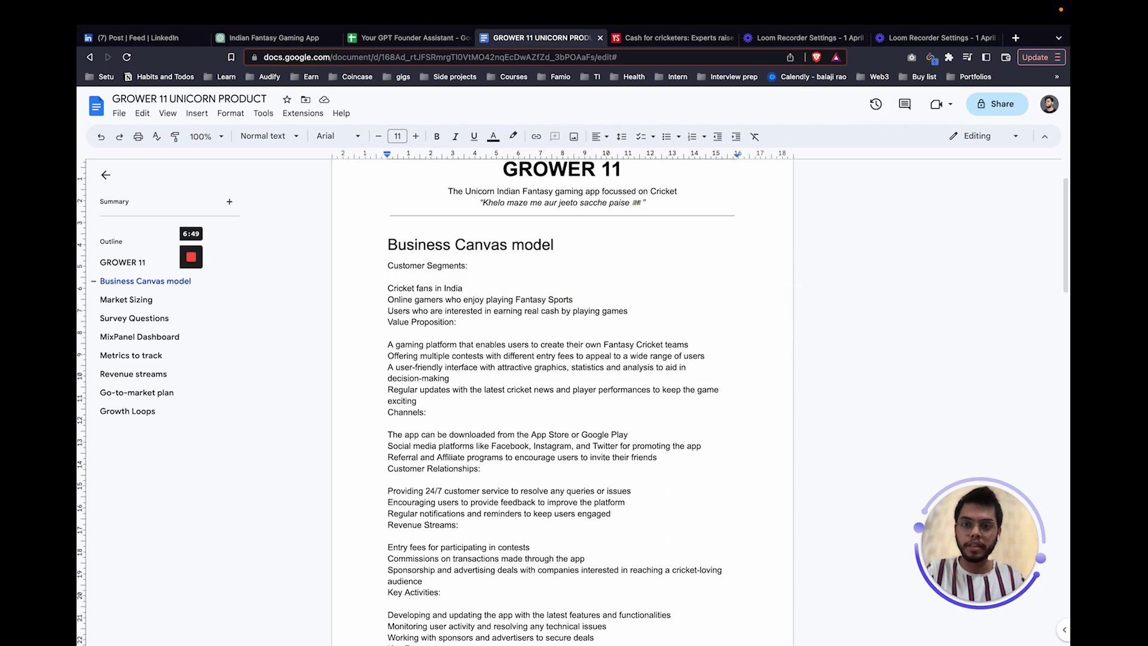
key(Home)
key(shift+Down)
key(shift+Down)
key(shift+Down)
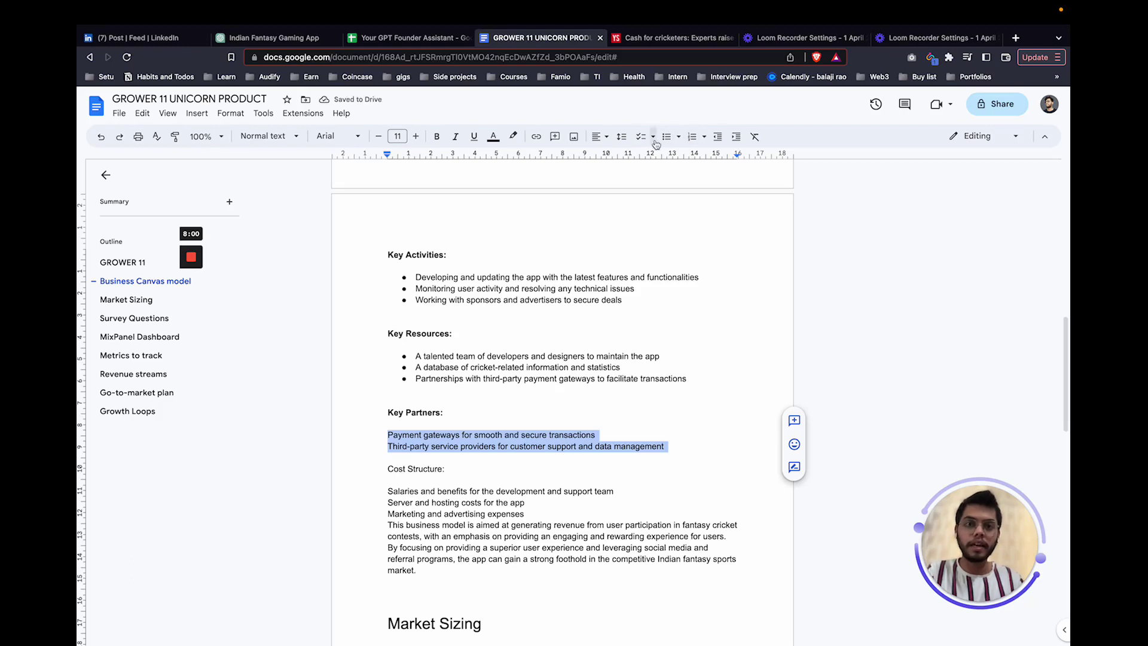
click(666, 137)
scroll(588, 272, down, 3)
Bold the Cost Structure heading, bullet its three items, and add a blank line before the closing paragraph.
click(462, 404)
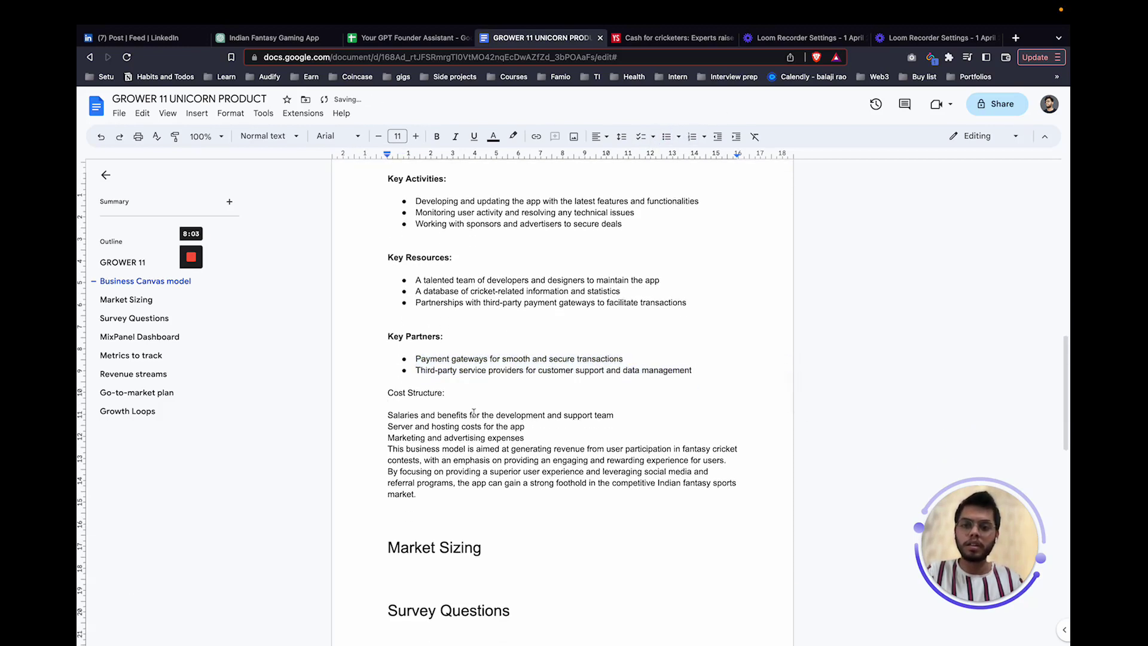
key(shift+End)
key(super+b)
key(Down)
key(shift+Down)
key(shift+Down)
key(shift+Down)
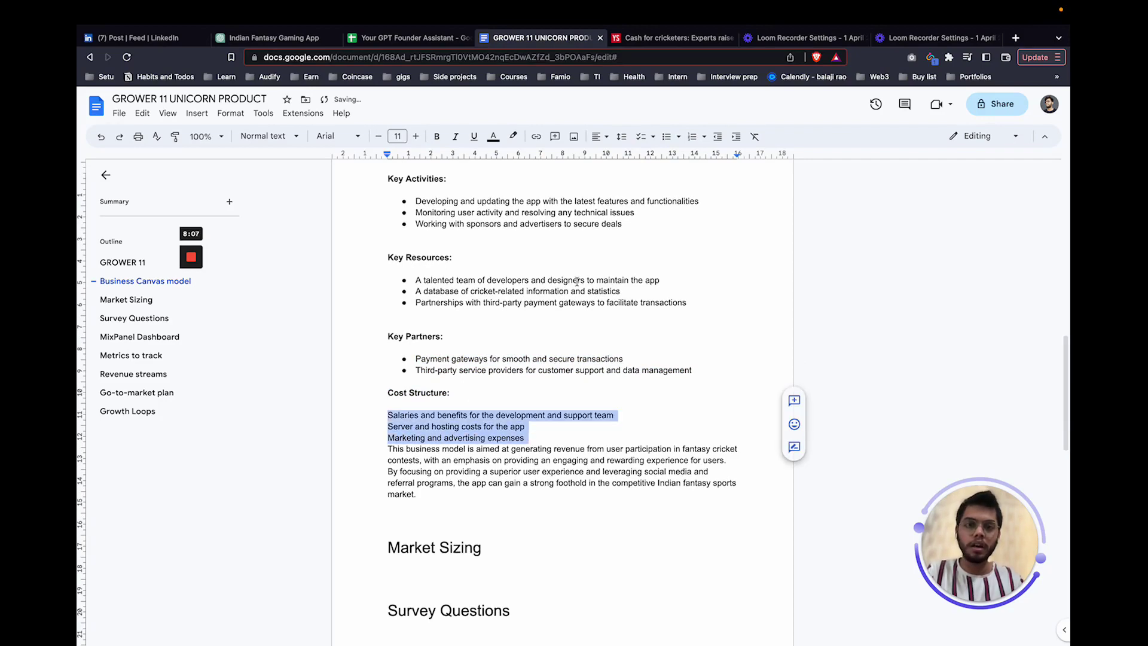
click(666, 136)
key(Right)
key(Return)
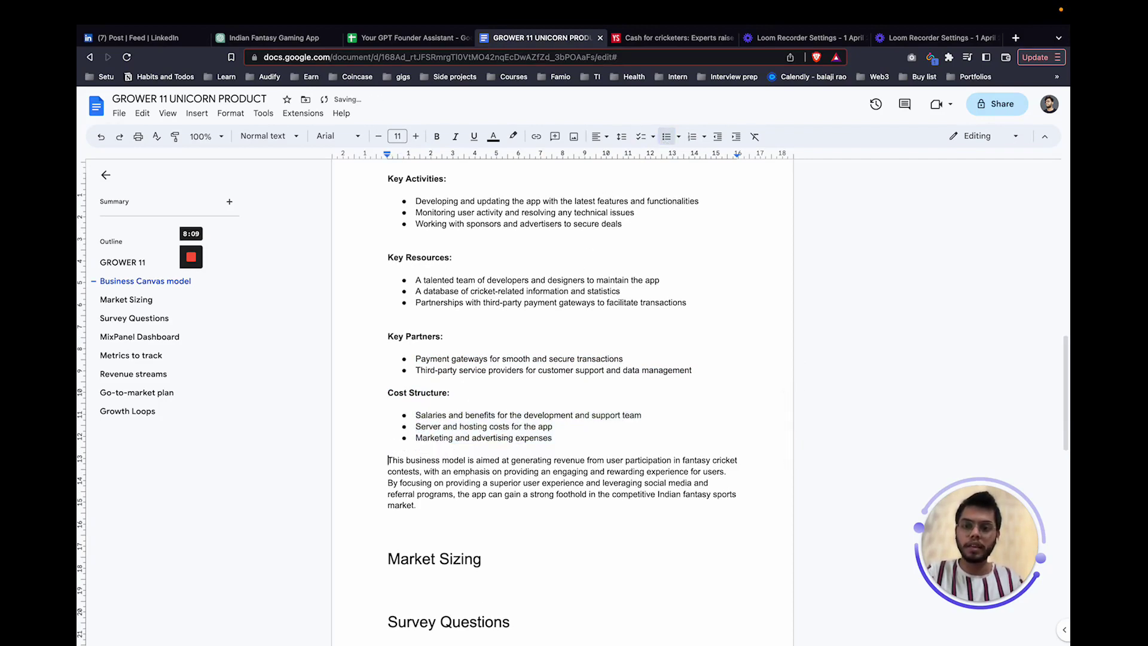
scroll(617, 289, up, 10)
scroll(617, 289, down, 2)
scroll(617, 289, up, 3)
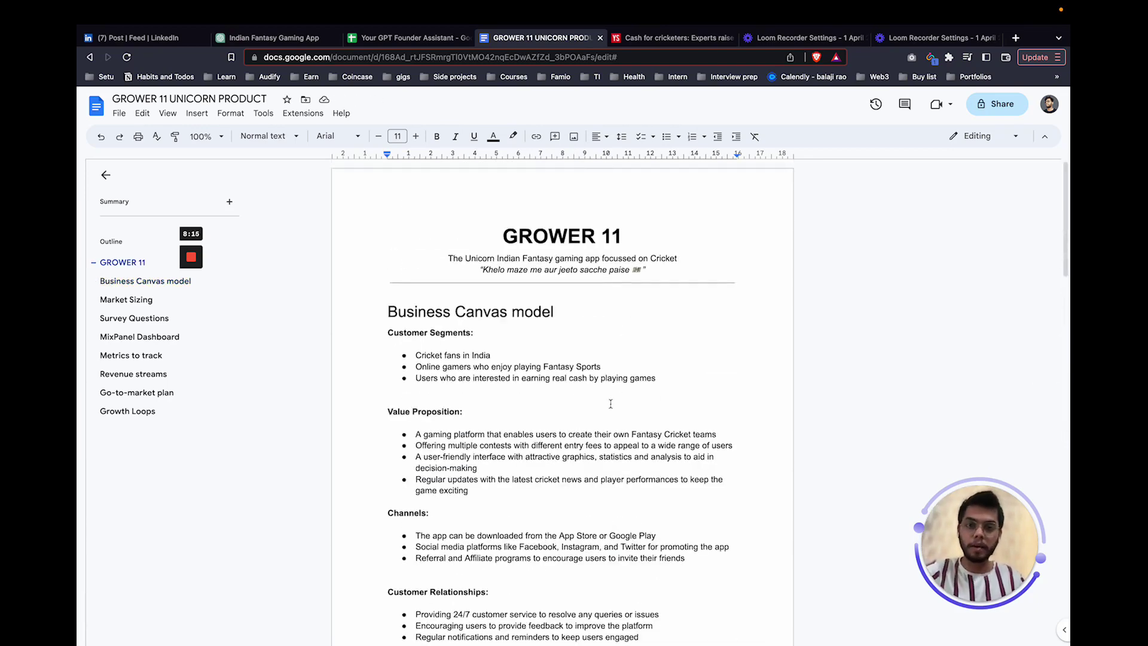
Review the formatted Customer Segments bullets in the canvas.
scroll(580, 406, down, 3)
scroll(568, 405, up, 2)
scroll(561, 402, down, 1)
scroll(561, 402, up, 2)
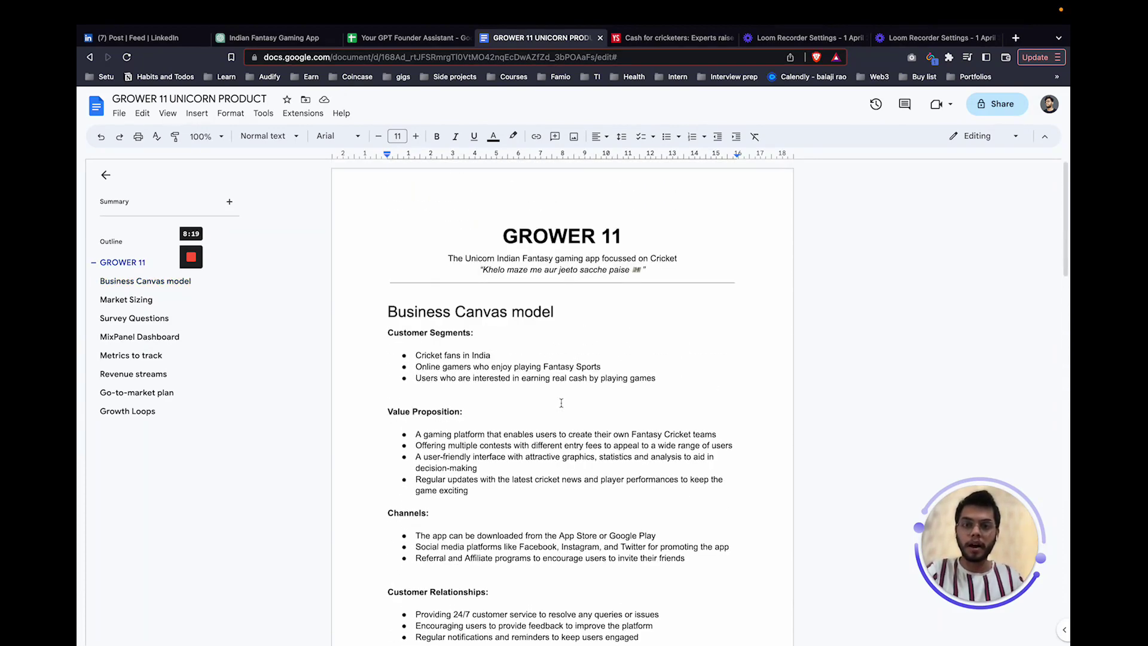
drag(417, 356, 554, 359)
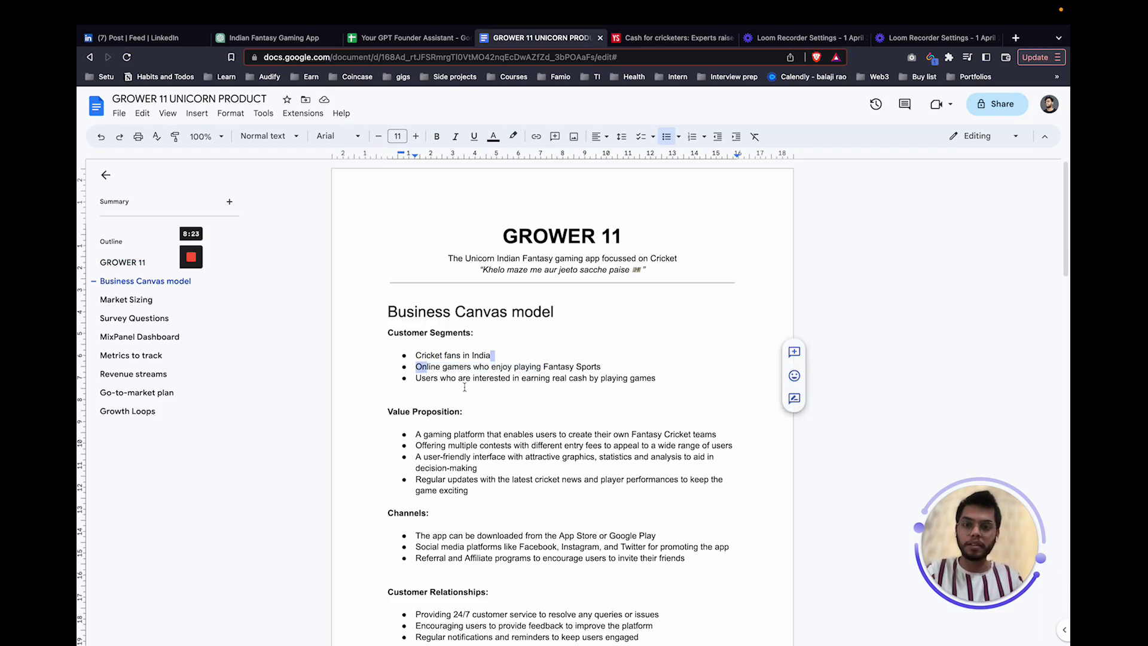
drag(453, 378, 559, 385)
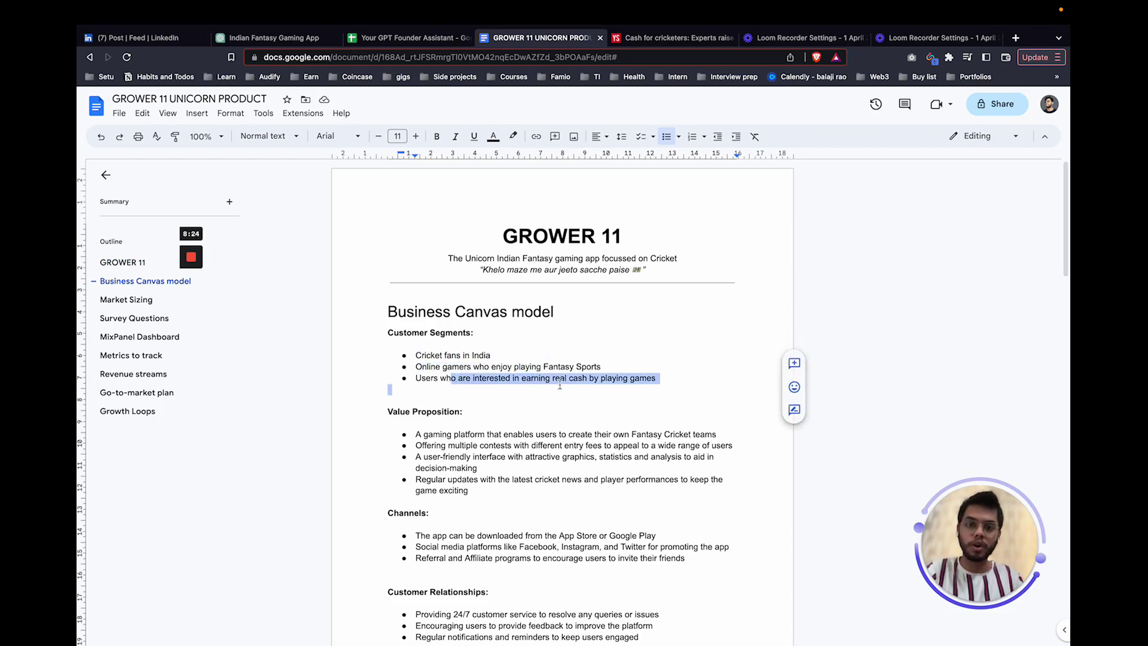
click(608, 375)
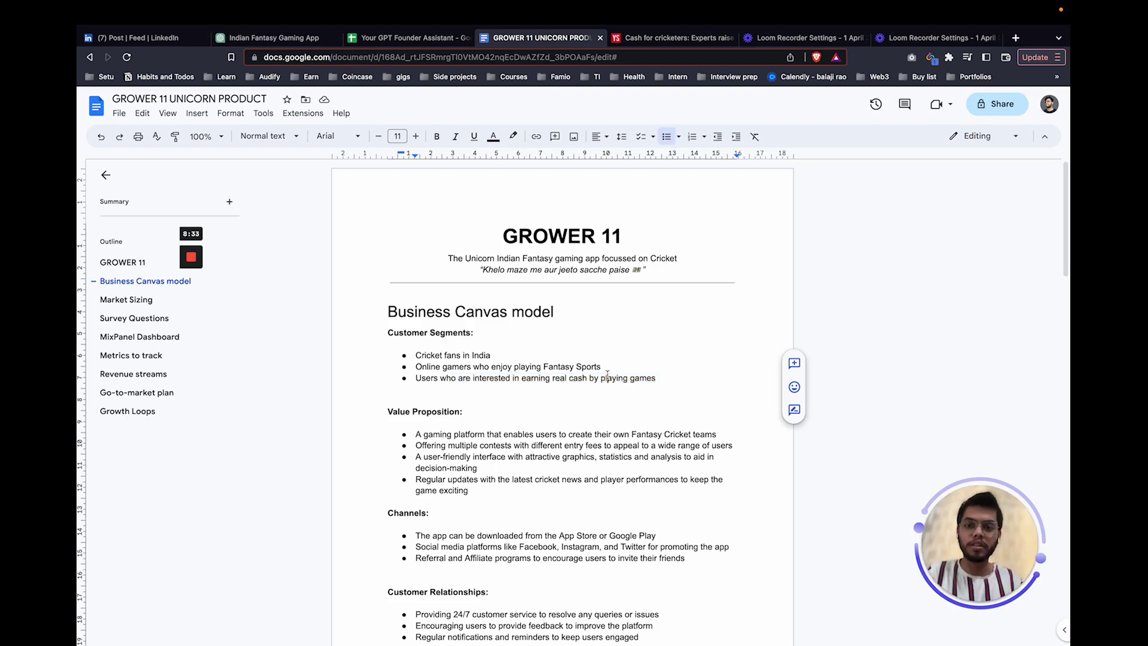
Review the Revenue Streams bullets, including the sponsorship item.
scroll(492, 347, down, 2)
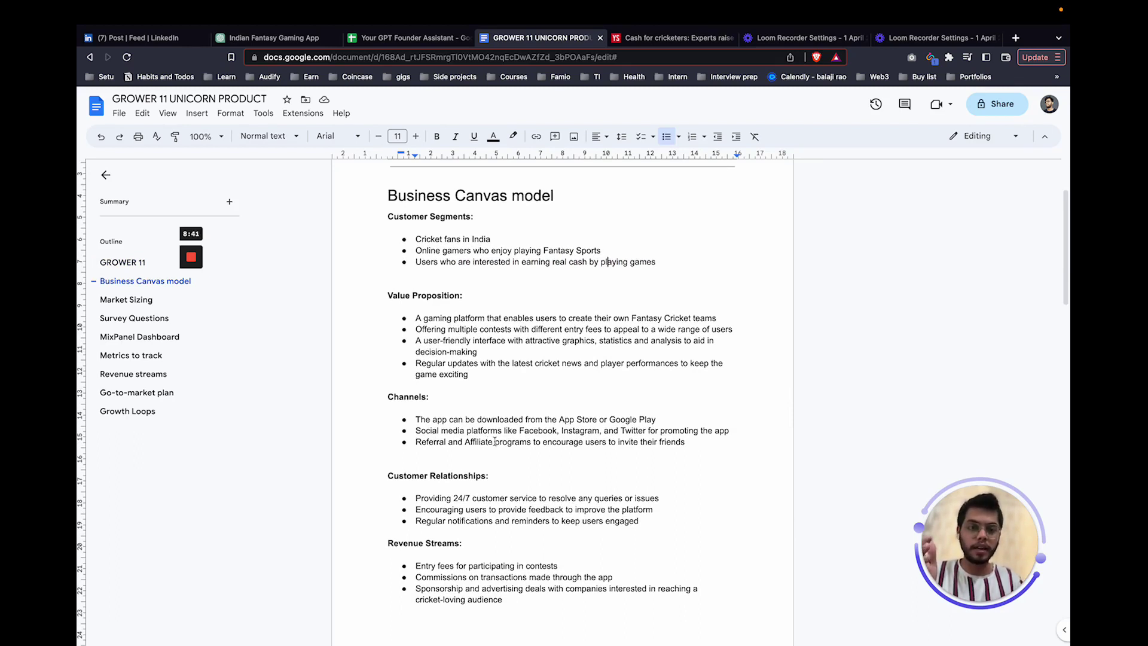
scroll(494, 442, down, 5)
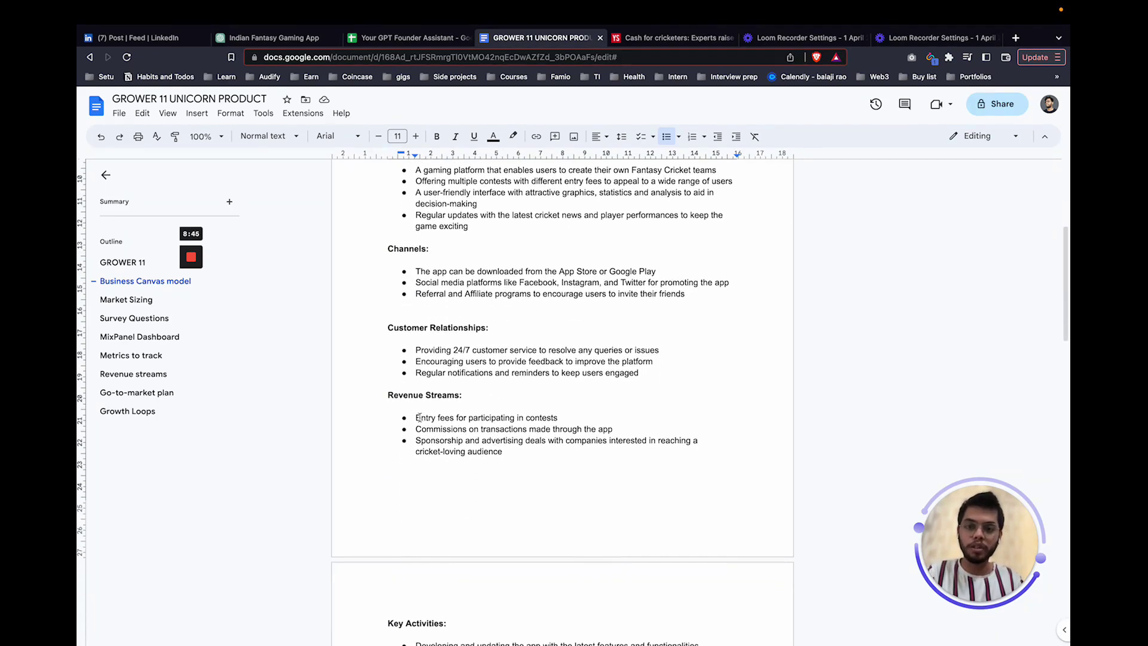
drag(418, 417, 567, 421)
drag(481, 441, 540, 445)
click(541, 446)
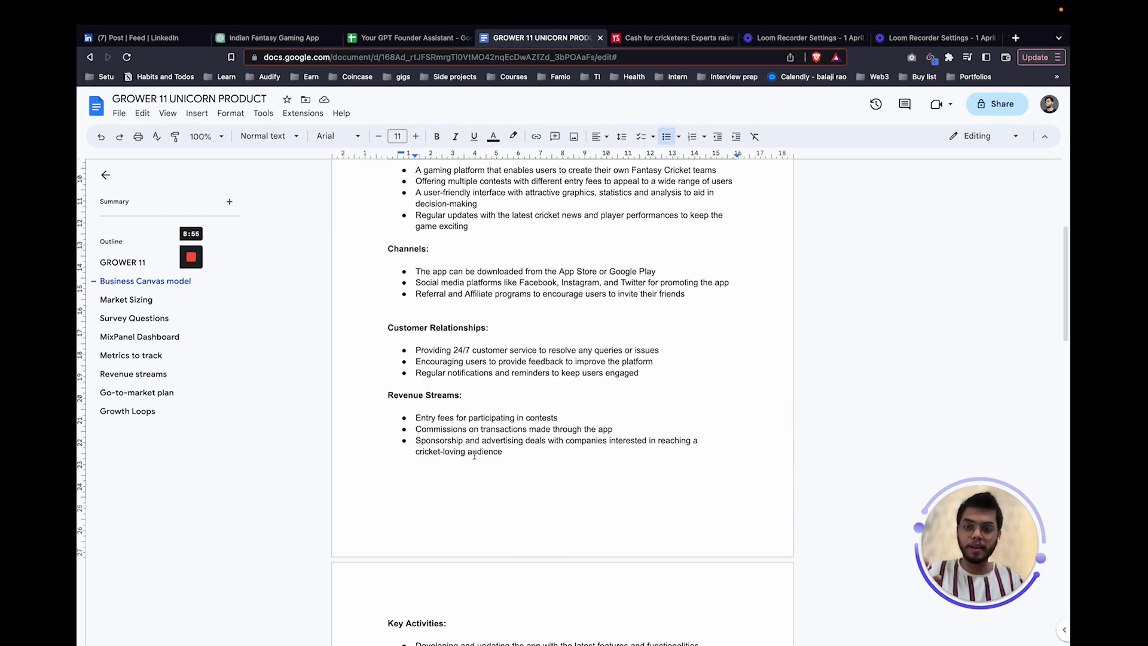
scroll(493, 446, down, 10)
scroll(499, 445, down, 5)
Send the D3 Market Sizing prompt to ChatGPT and select its TAM, SAM and SOM answer.
click(418, 39)
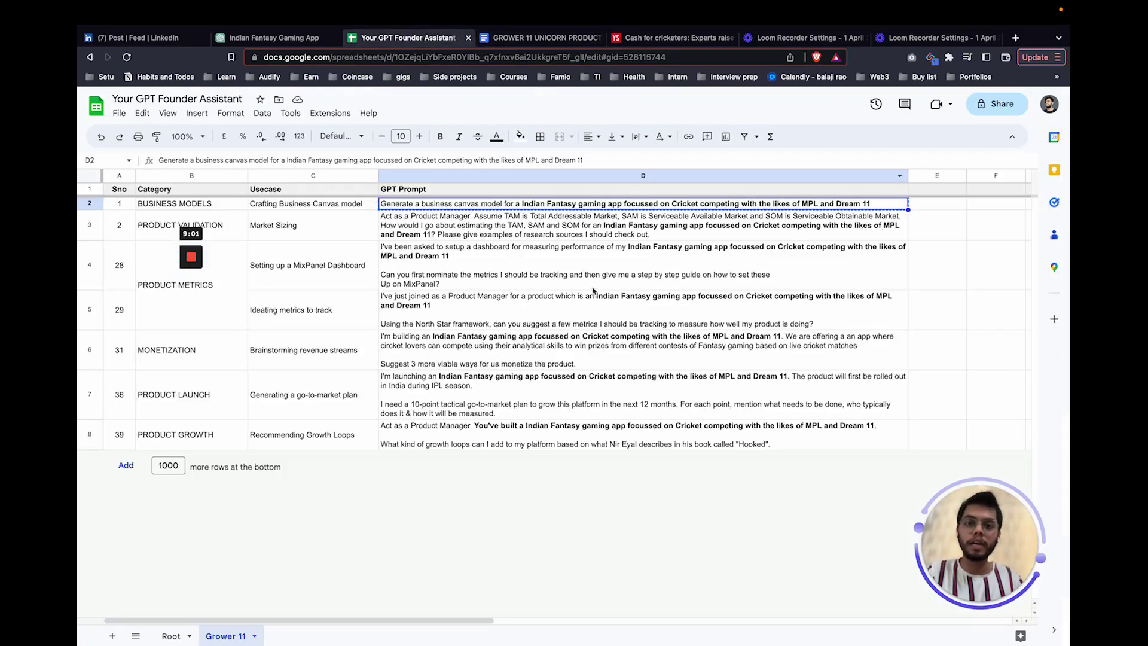
click(561, 235)
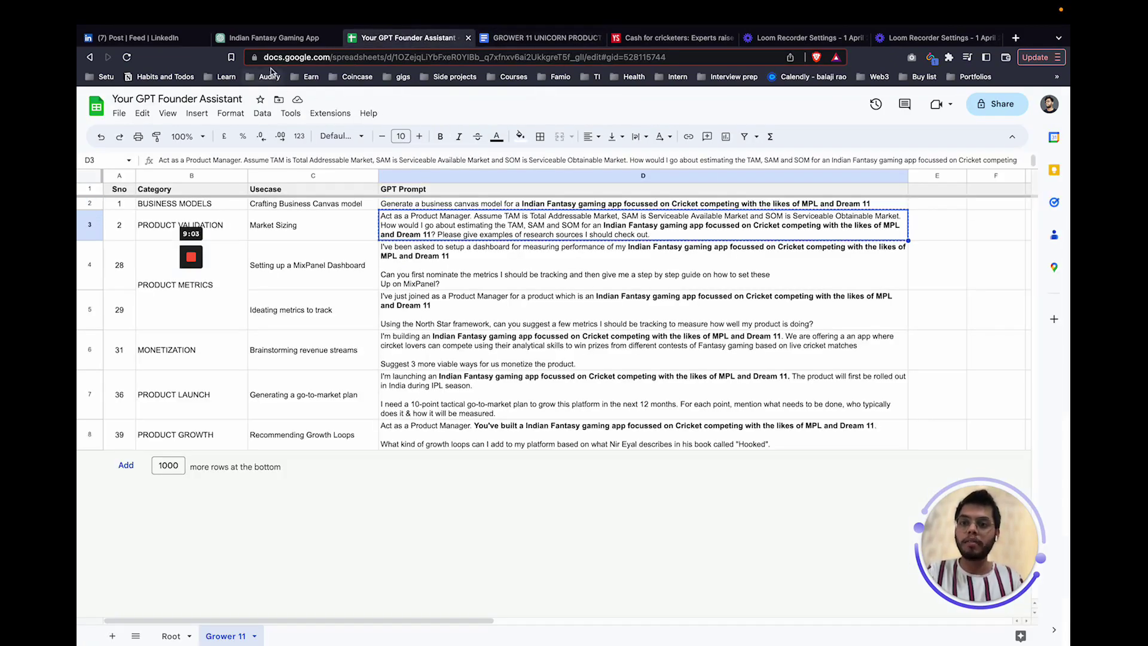
click(272, 39)
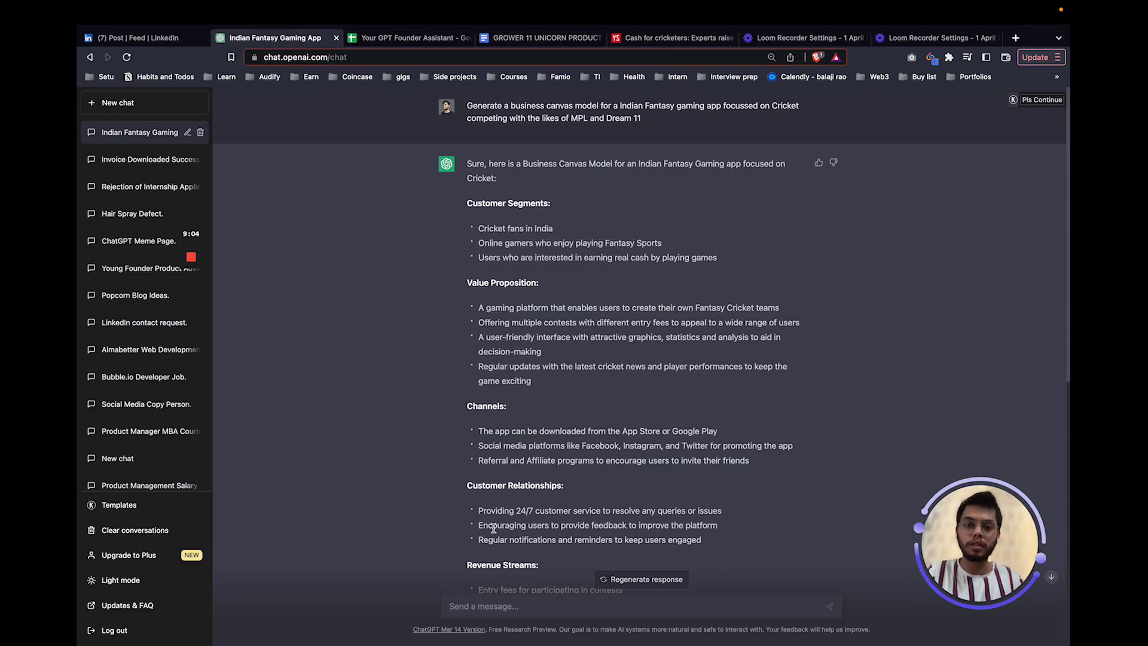
click(510, 606)
key(ctrl+v)
key(Return)
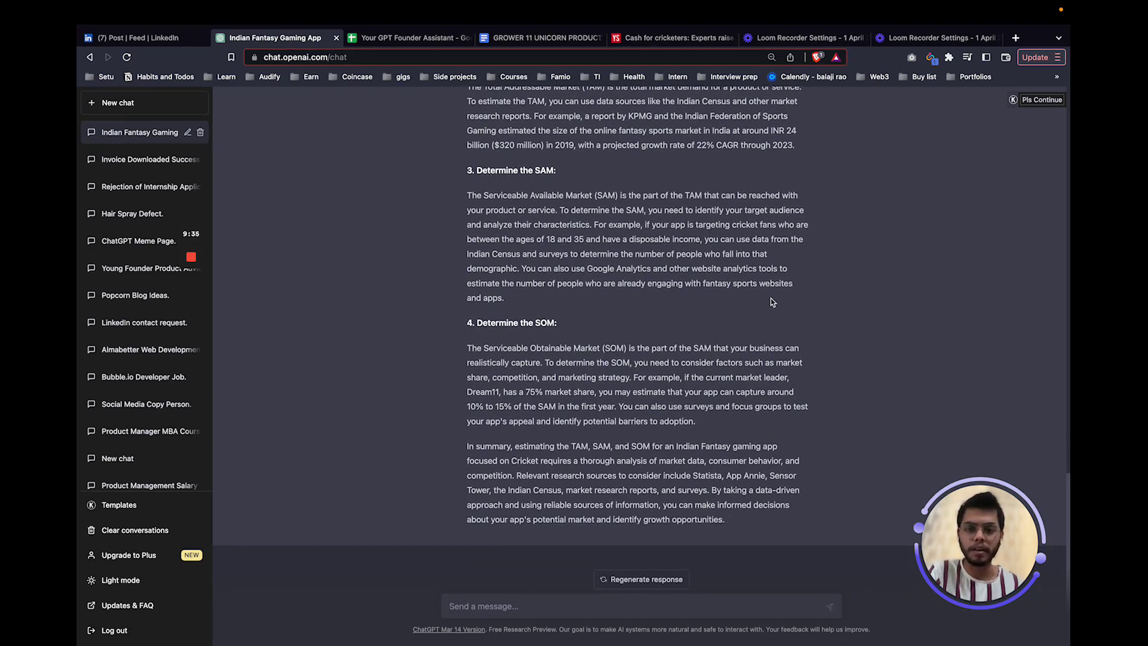
scroll(771, 302, up, 5)
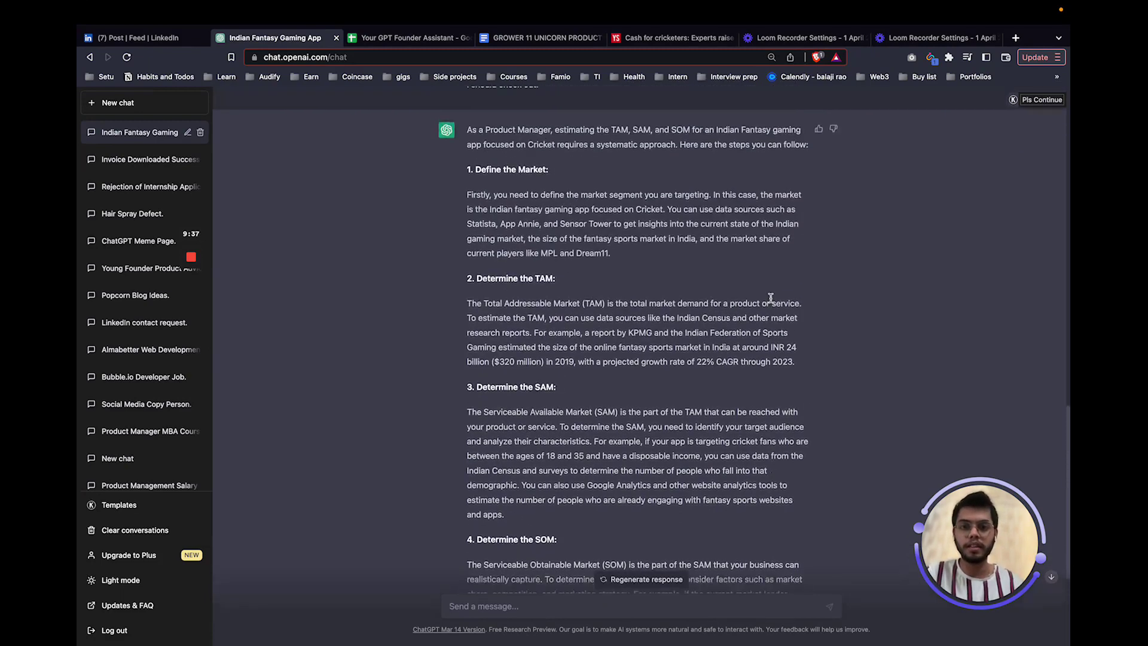
drag(468, 224, 756, 555)
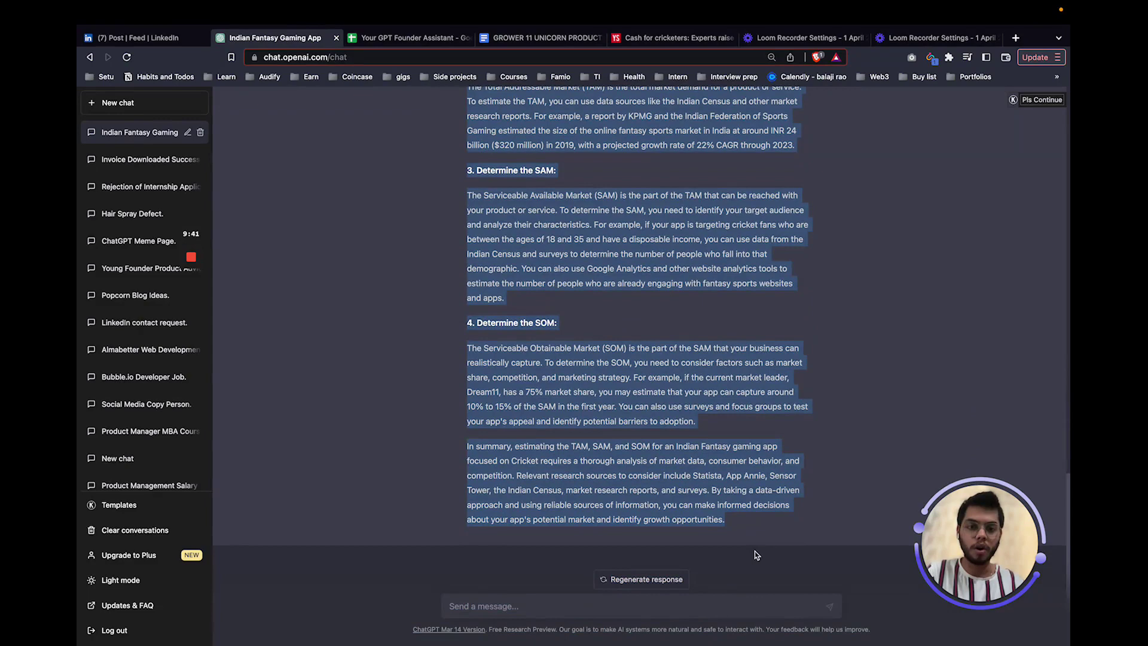
Paste the TAM, SAM and SOM answer under the Market Sizing heading.
click(541, 37)
click(509, 244)
key(super+v)
scroll(531, 260, up, 8)
scroll(530, 261, down, 15)
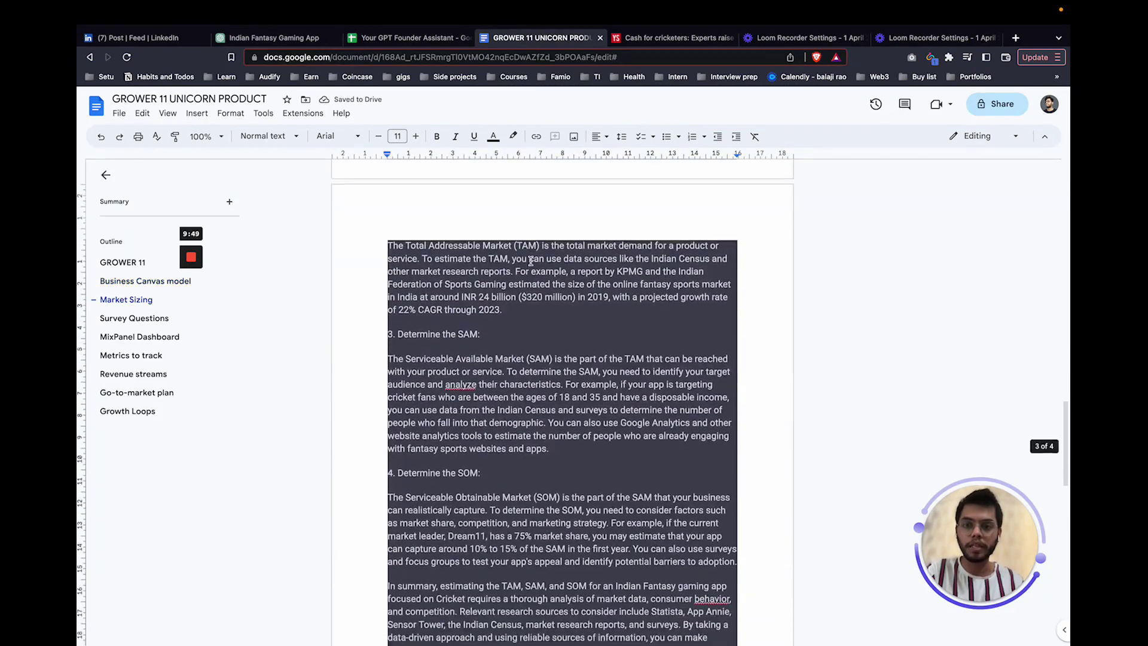
Add a blank line after the Survey Questions heading.
double_click(534, 324)
click(534, 324)
key(Return)
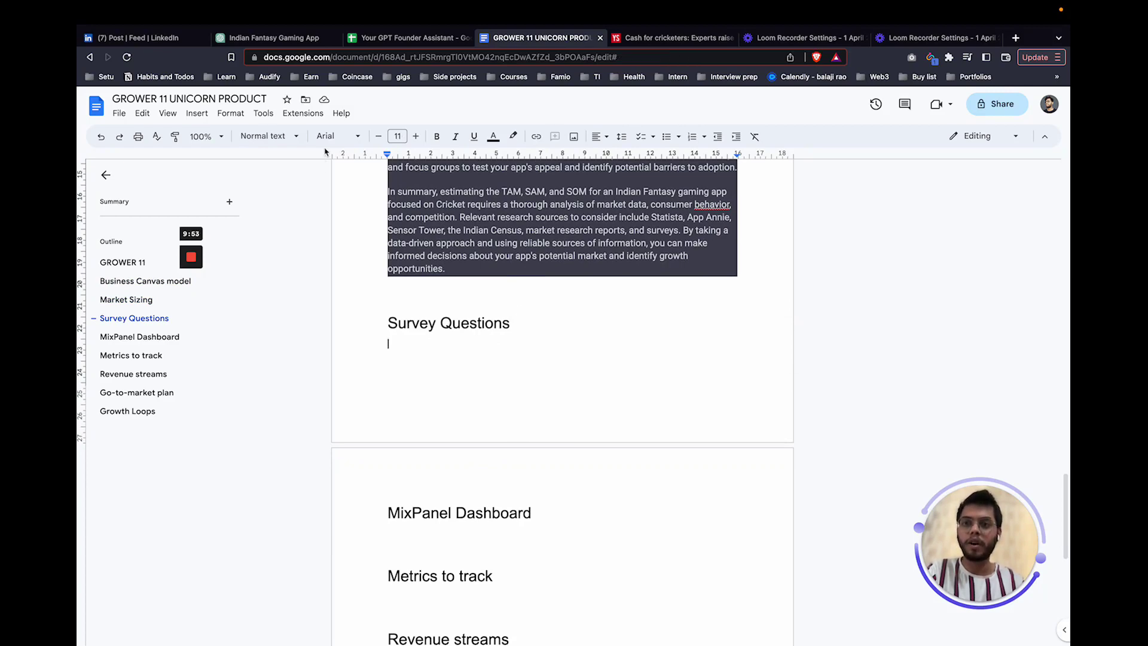
Send the D4 MixPanel dashboard prompt to ChatGPT.
click(382, 38)
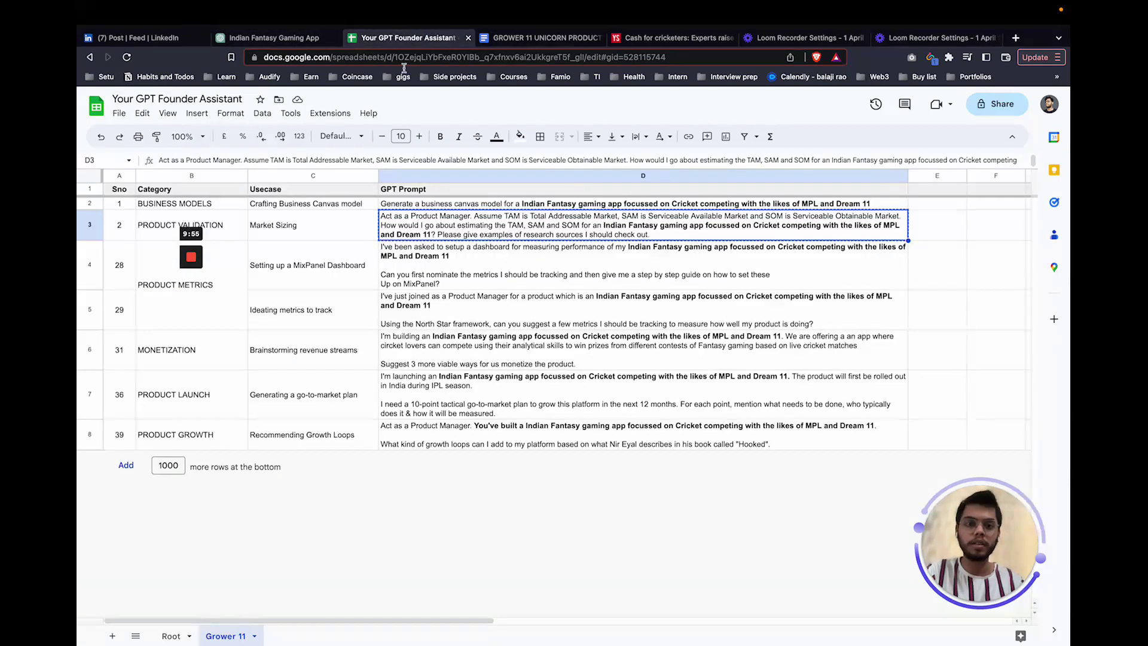
click(638, 270)
click(289, 41)
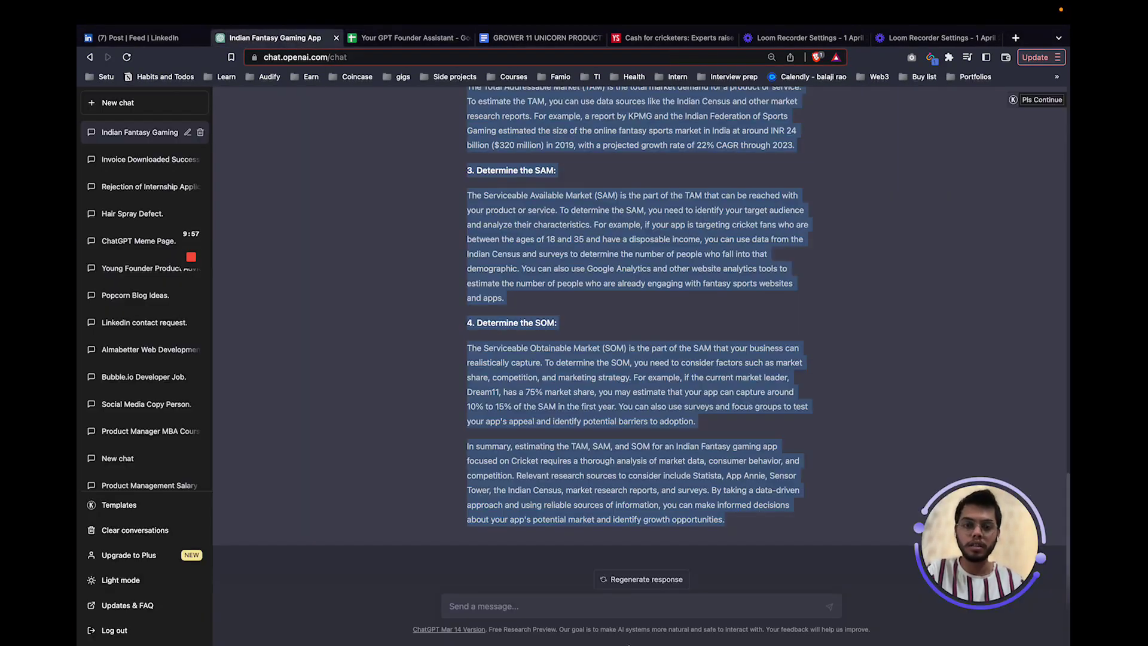
click(606, 601)
text("I've been asked to setup a dashboard for measuring performance of my Indian Fantasy gaming app focussed on Cricket competing with the likes of MPL and Dream 11  Can you first nominate the metrics I should be tracking and then give me a step by step guide on how to set these Up on MixPanel?")
key(Return)
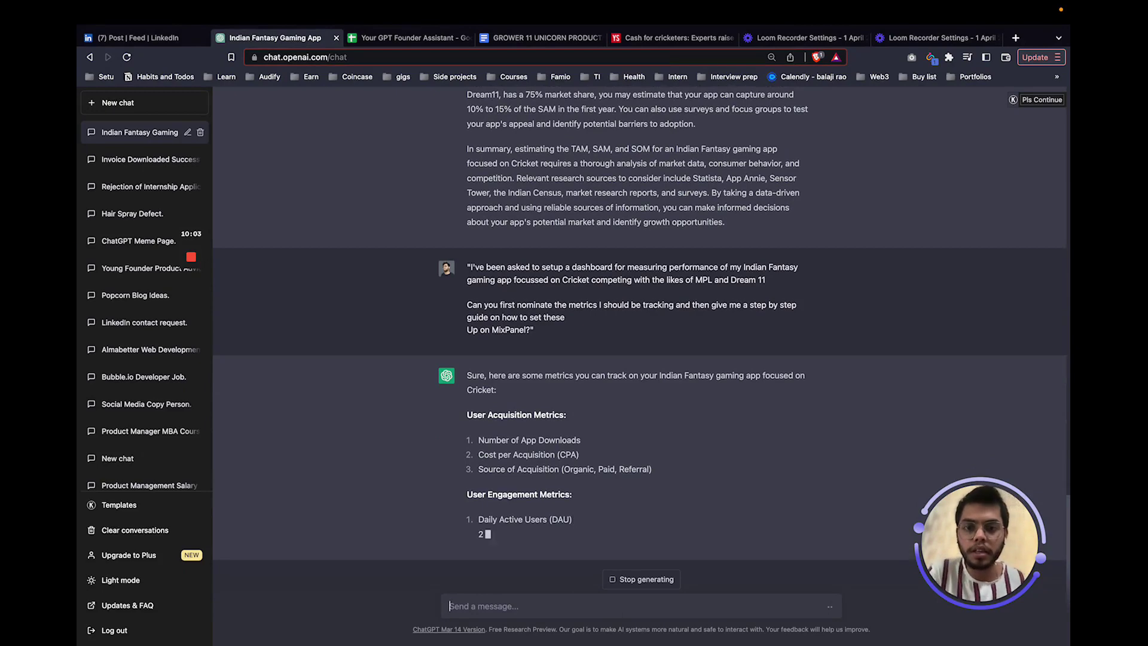
Review the metrics answer and select its text from User Acquisition Metrics onward.
click(416, 39)
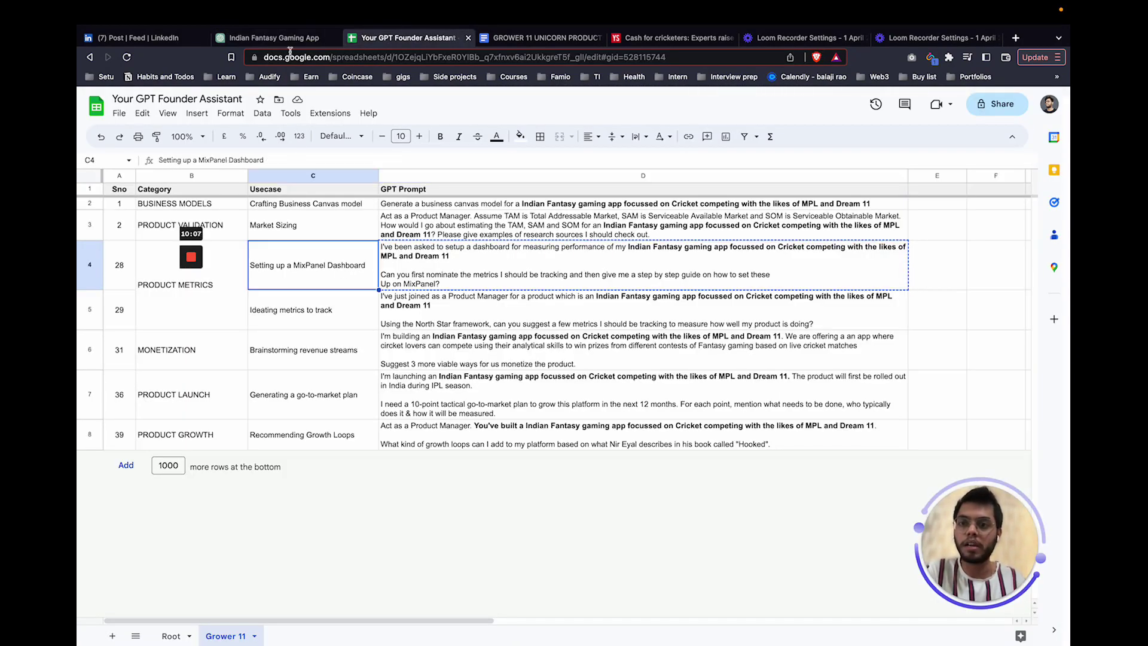
click(272, 37)
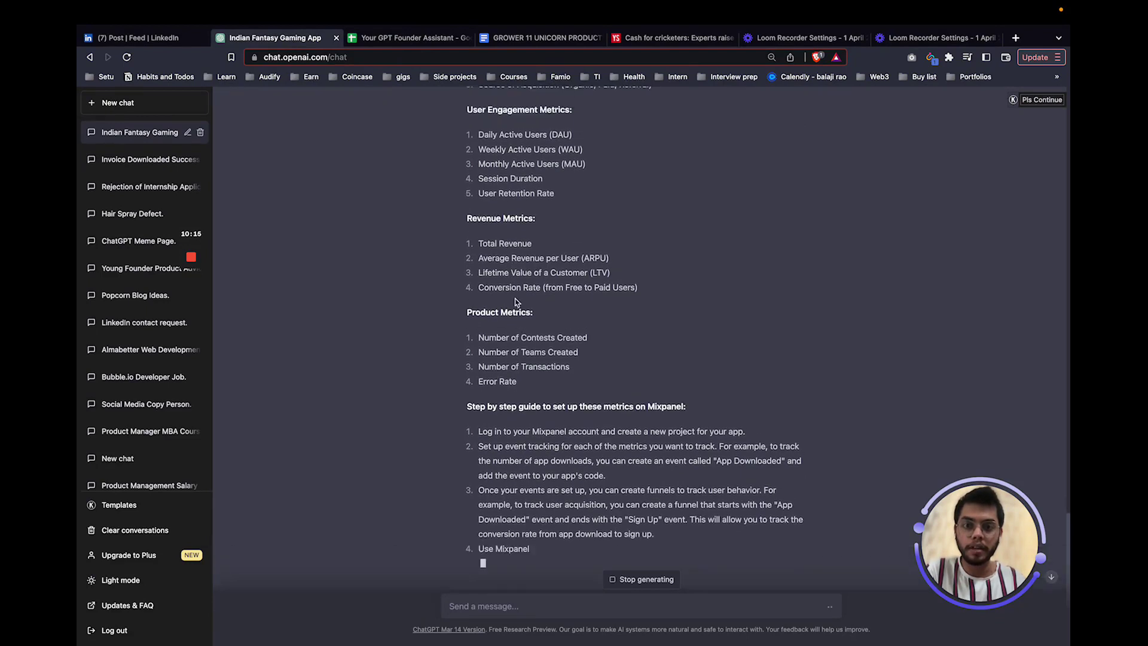
drag(483, 368, 602, 373)
drag(510, 387, 572, 383)
click(521, 401)
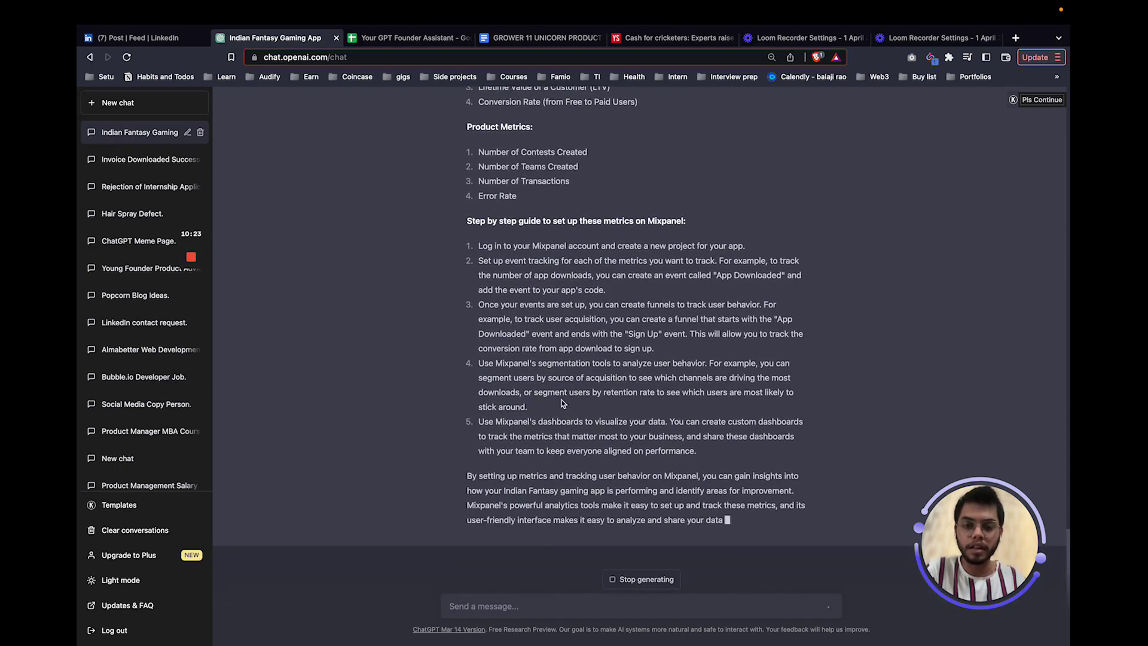
scroll(561, 399, up, 3)
scroll(561, 398, up, 6)
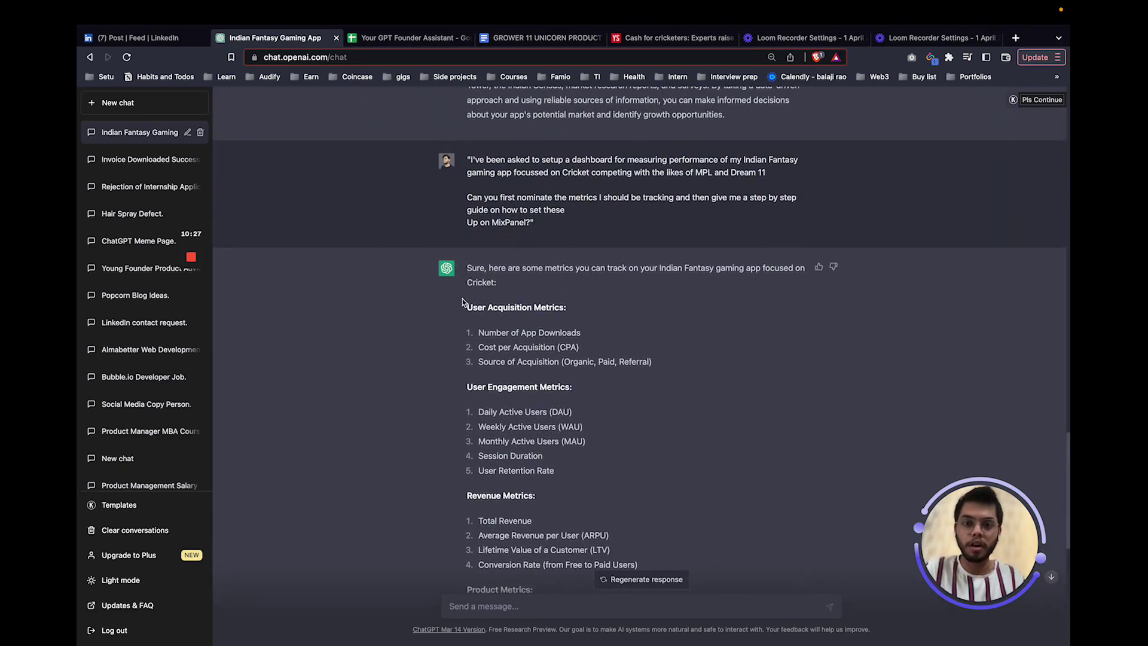
drag(462, 299, 807, 550)
click(809, 548)
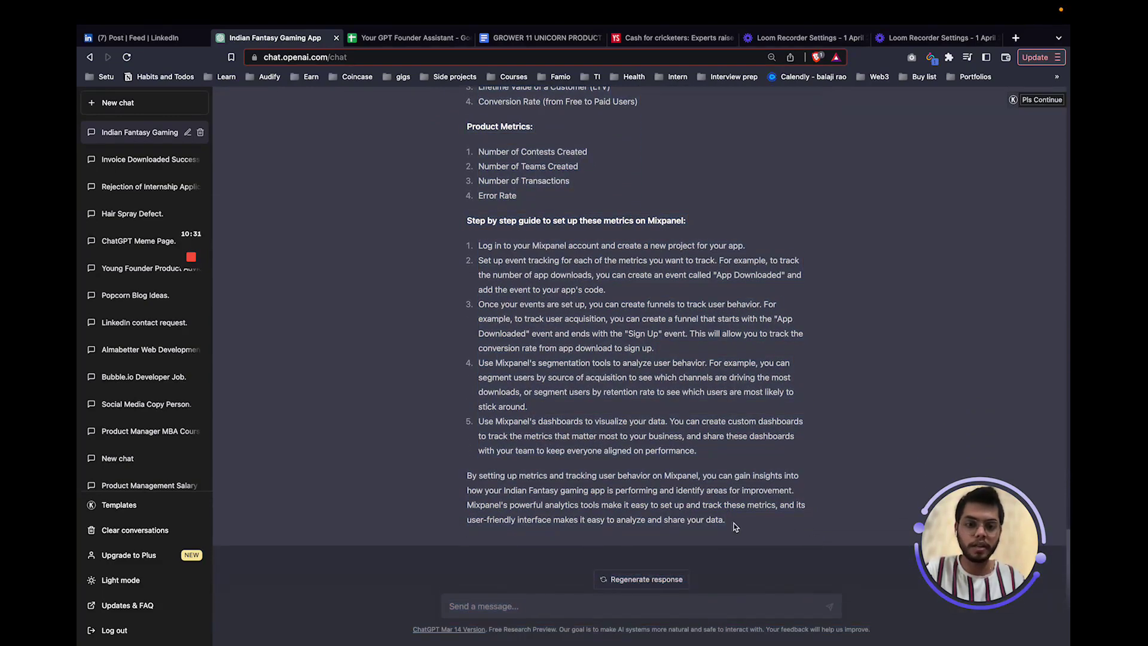
drag(735, 526, 466, 406)
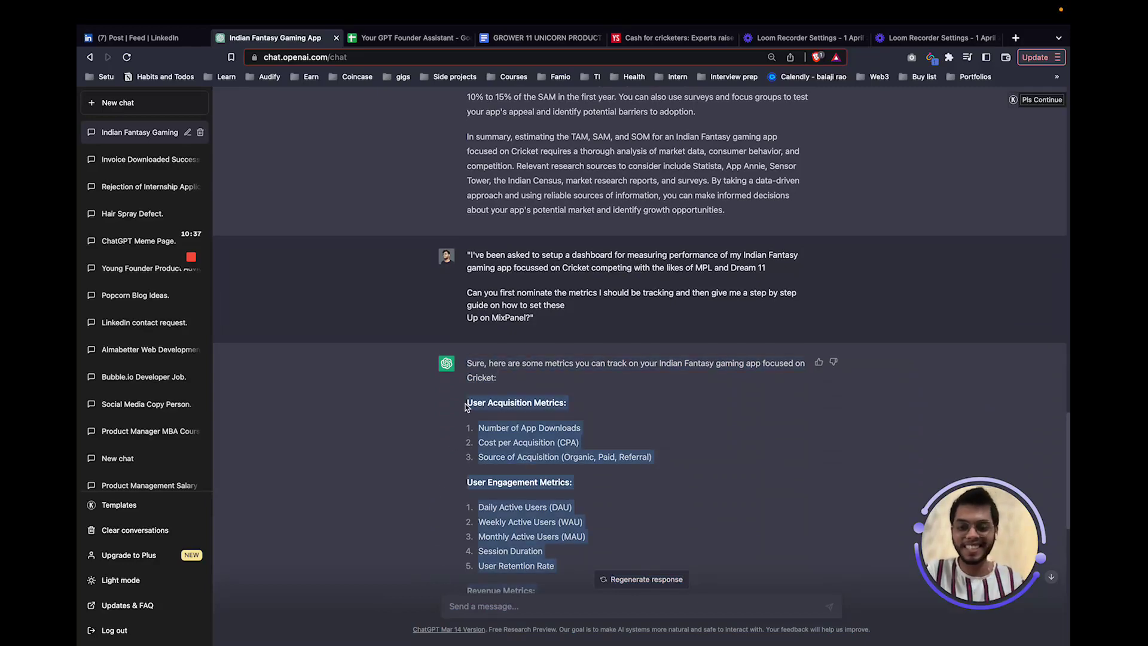
Paste the Mixpanel metrics answer into the plan and delete the Survey Questions heading.
click(519, 38)
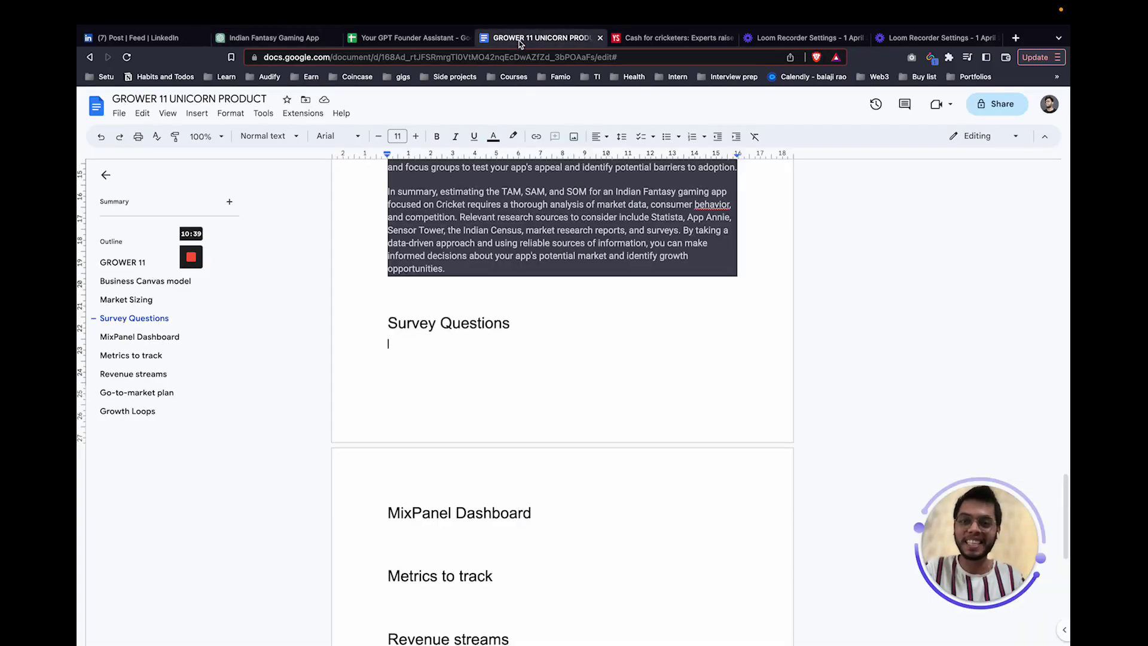
key(ctrl+v)
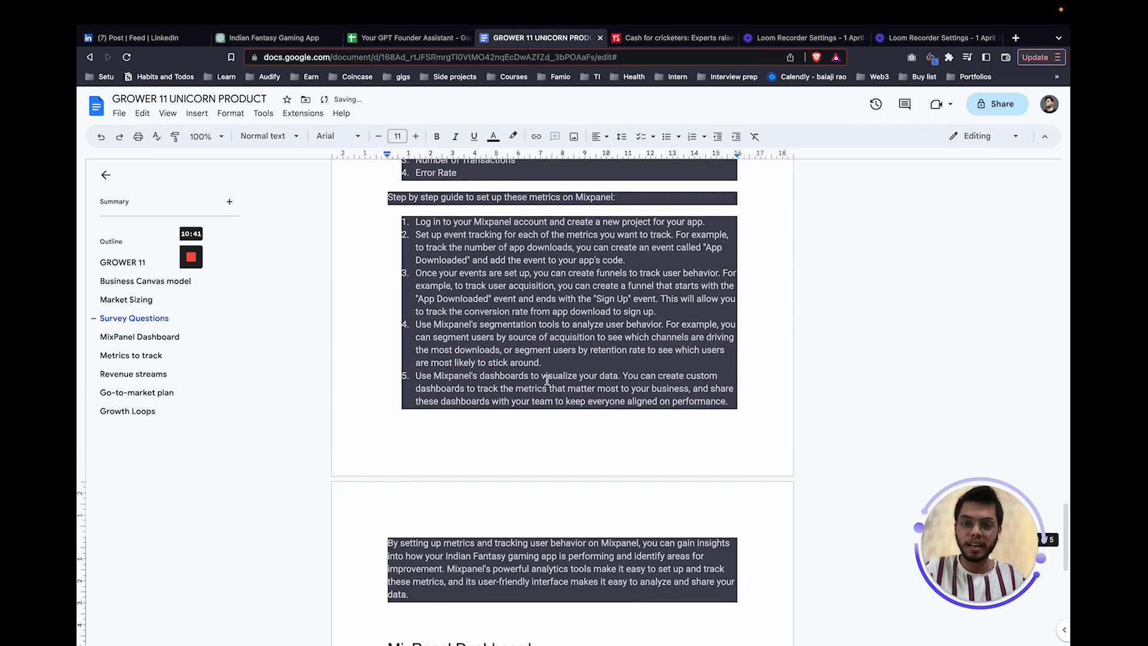
scroll(547, 380, up, 10)
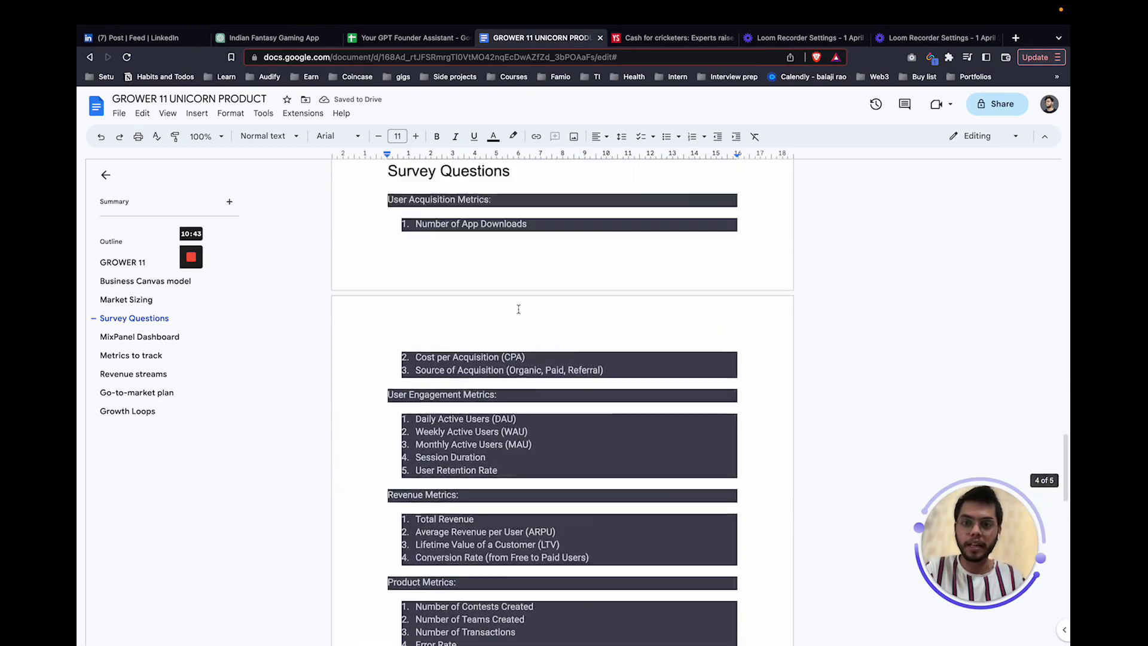
click(516, 217)
triple_click(516, 217)
key(BackSpace)
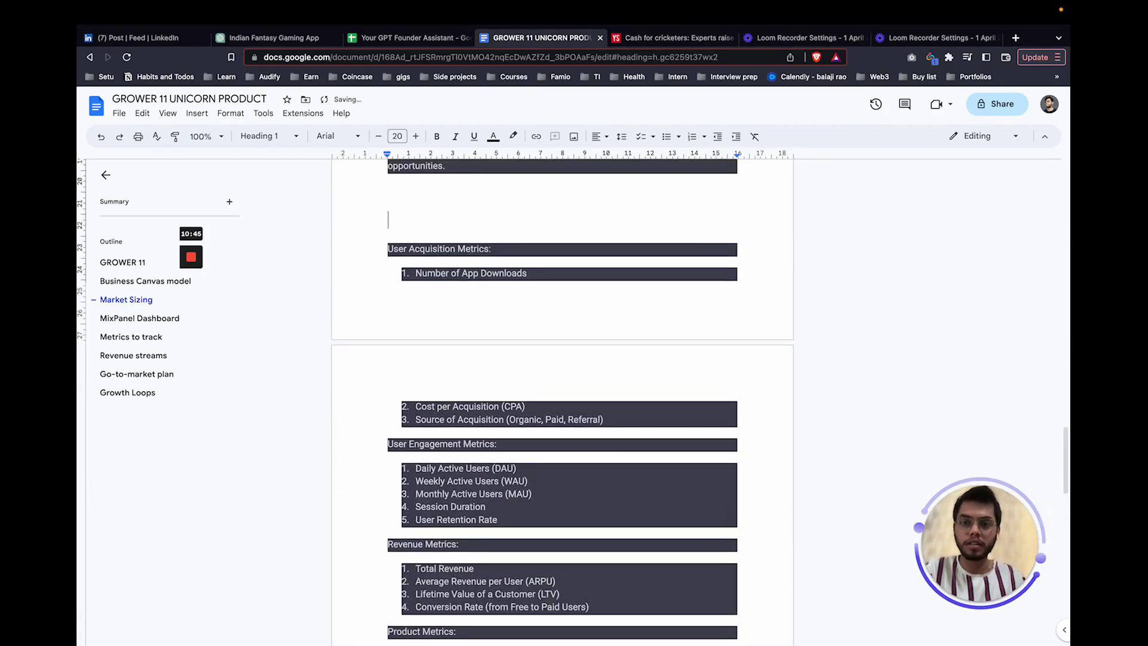
Merge the leftover dashboard and metrics headings into one 'MixPanel Metrics to track' heading.
scroll(516, 217, down, 12)
scroll(526, 514, down, 3)
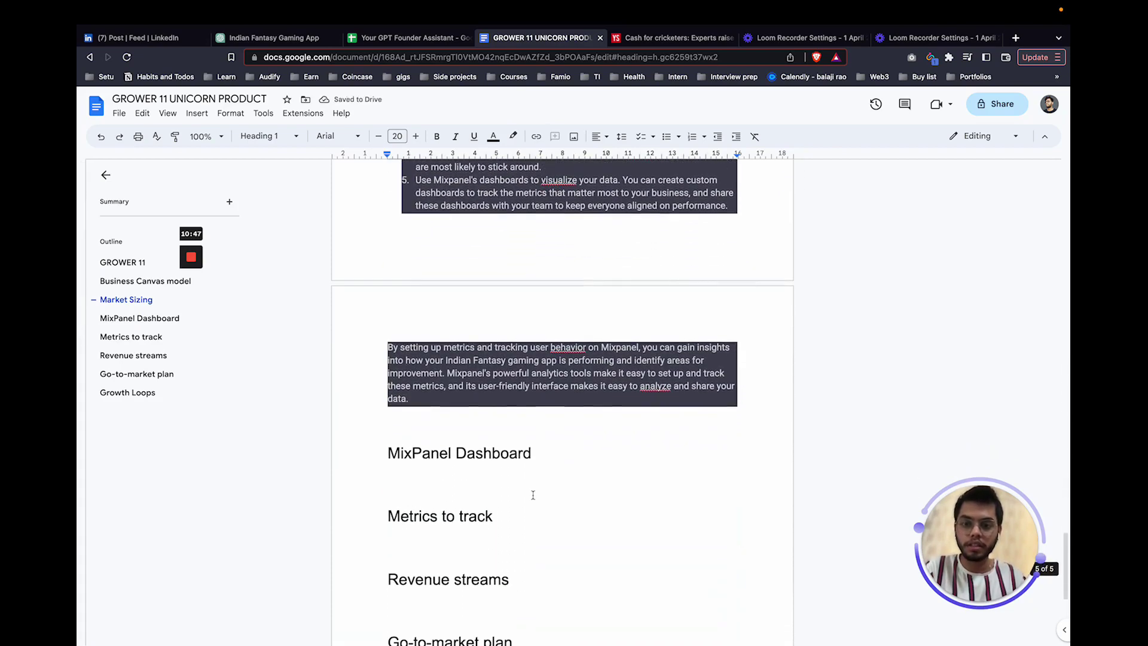
click(526, 516)
key(shift+Up)
key(shift+Up)
key(shift+Home)
key(BackSpace)
scroll(562, 359, up, 7)
scroll(497, 413, up, 8)
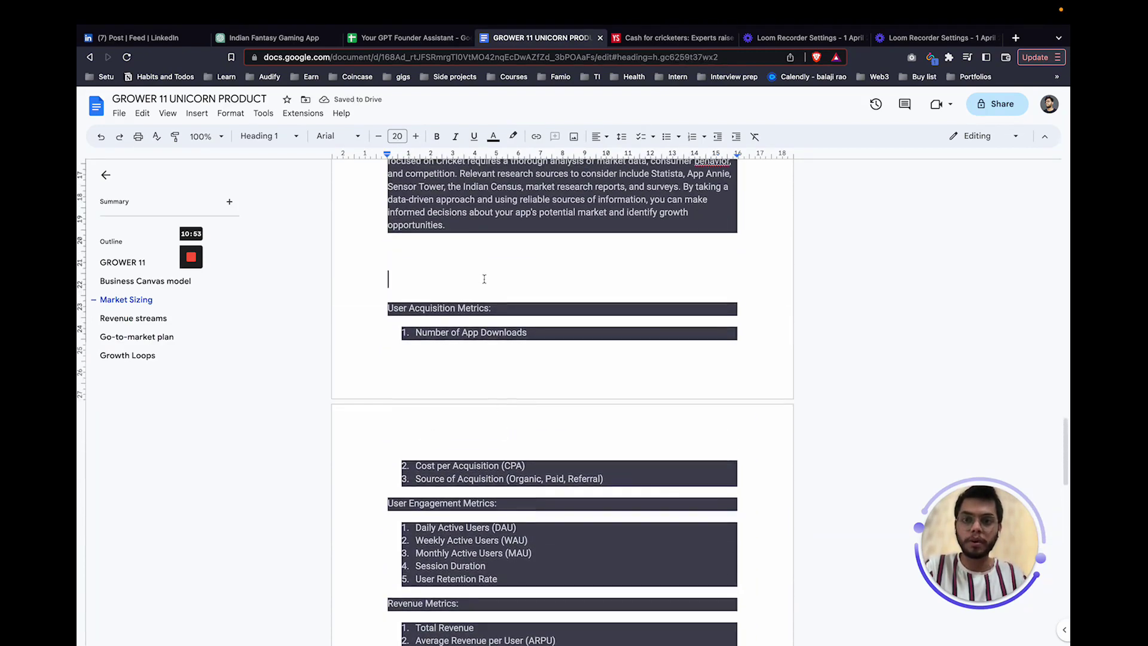
key(ctrl+z)
key(shift+Home)
key(BackSpace)
key(BackSpace)
key(BackSpace)
key(BackSpace)
key(BackSpace)
key(BackSpace)
key(BackSpace)
key(BackSpace)
key(BackSpace)
key(BackSpace)
key(BackSpace)
text(Metrics to track)
Highlight the ARPU, Weekly Active Users, App Downloads and Cost per Acquisition metrics while explaining them.
scroll(504, 313, down, 10)
scroll(503, 316, up, 4)
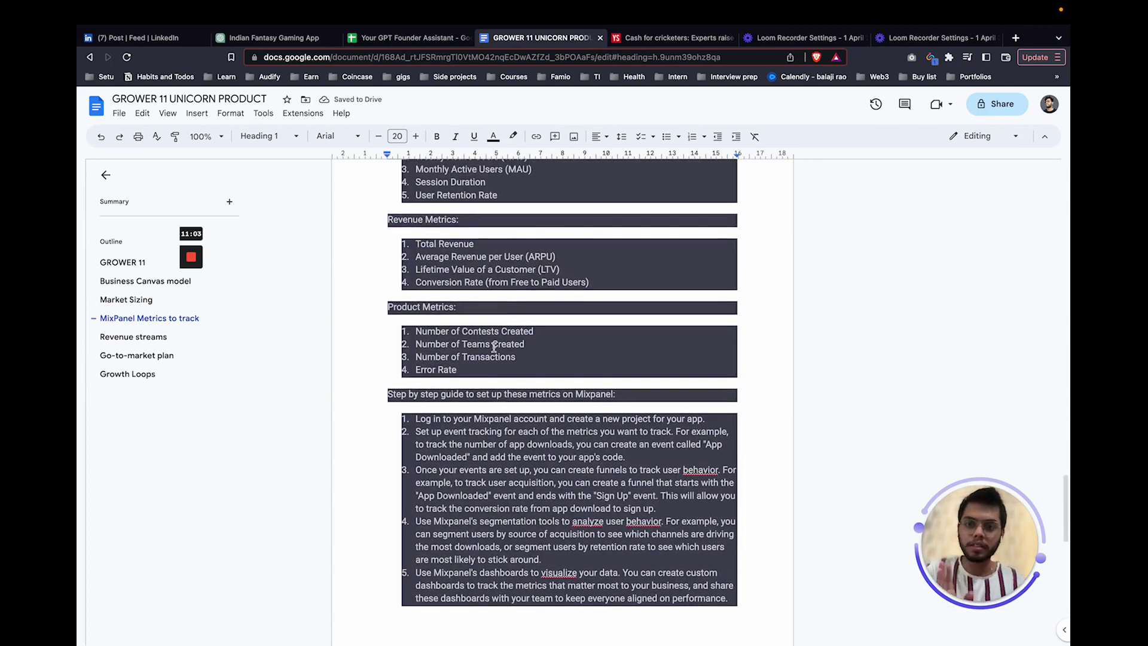
scroll(491, 342, up, 2)
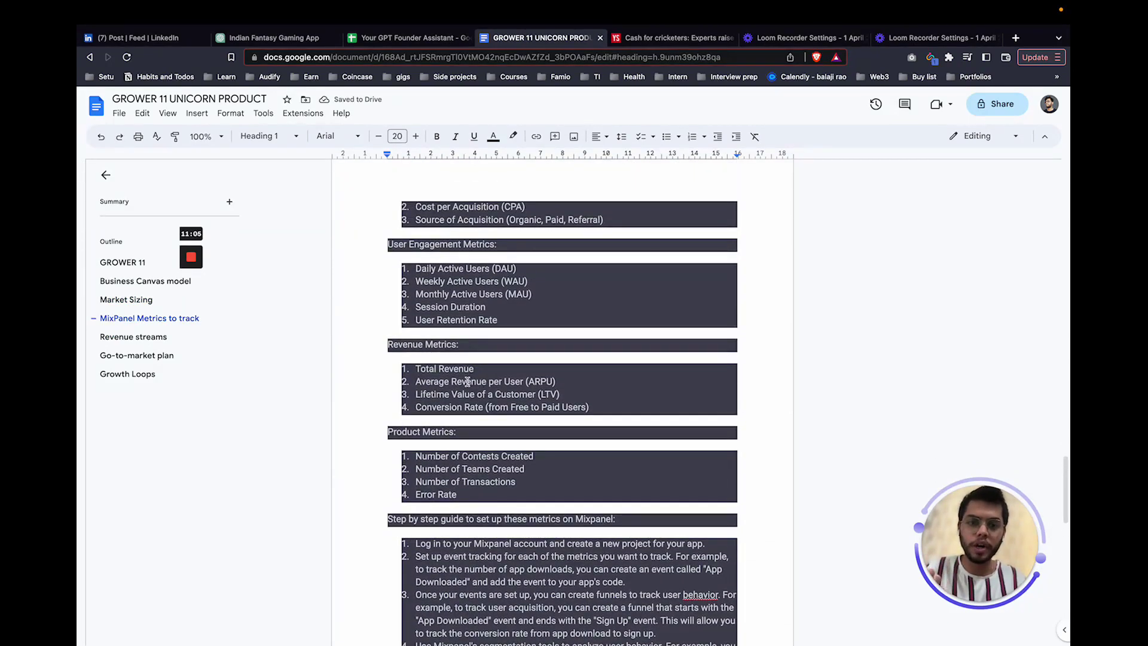
drag(452, 380, 511, 382)
click(507, 398)
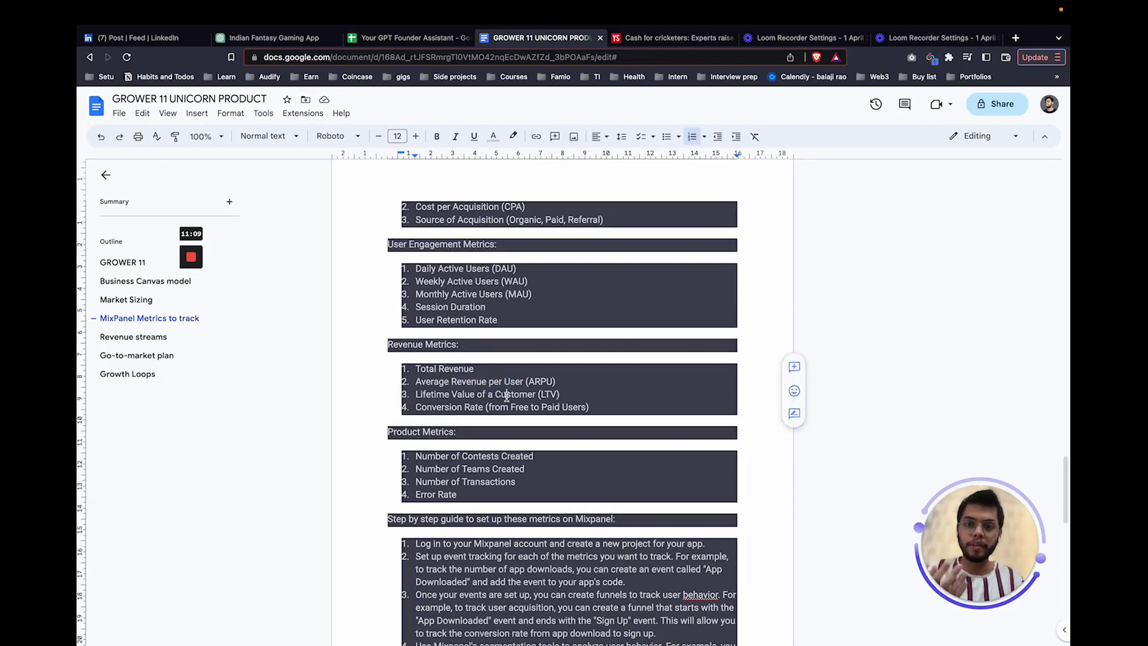
drag(448, 279, 493, 279)
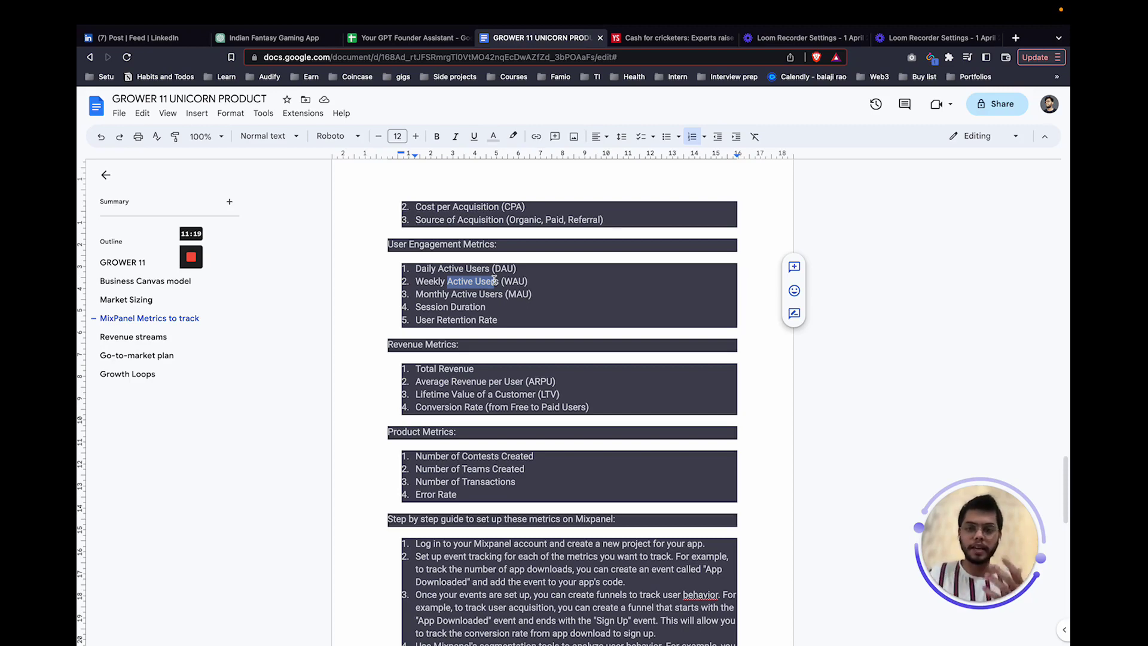
scroll(494, 280, up, 2)
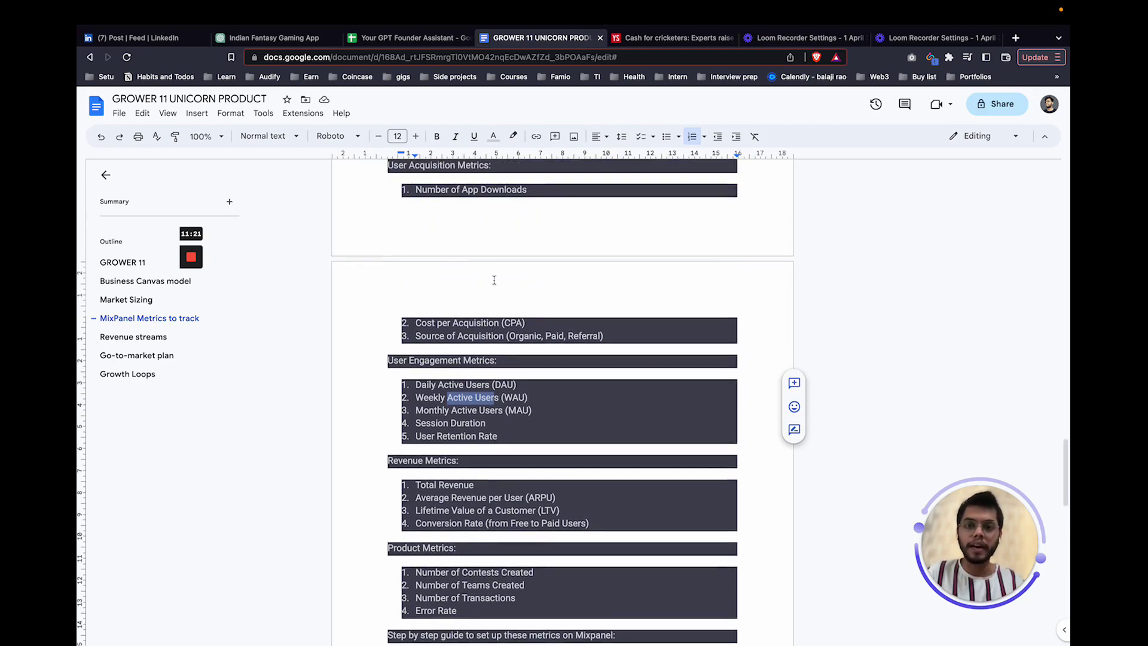
drag(462, 193, 505, 192)
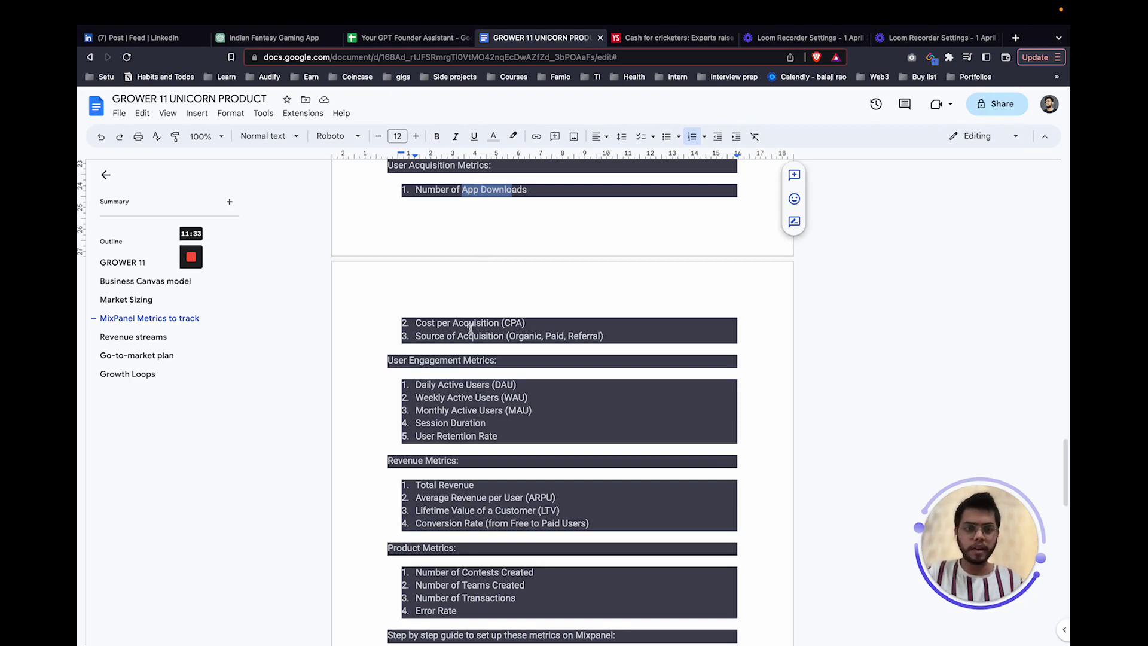
drag(417, 323, 473, 327)
click(494, 337)
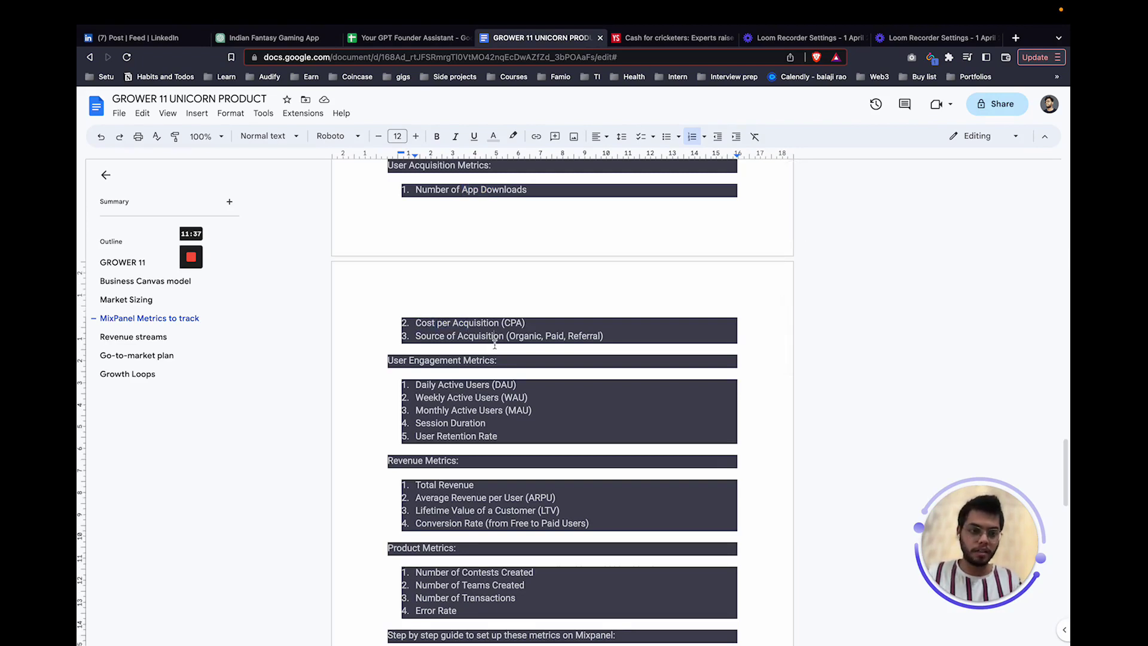
Walk through the product metrics list down to Error Rate and the Mixpanel setup steps.
scroll(494, 344, down, 2)
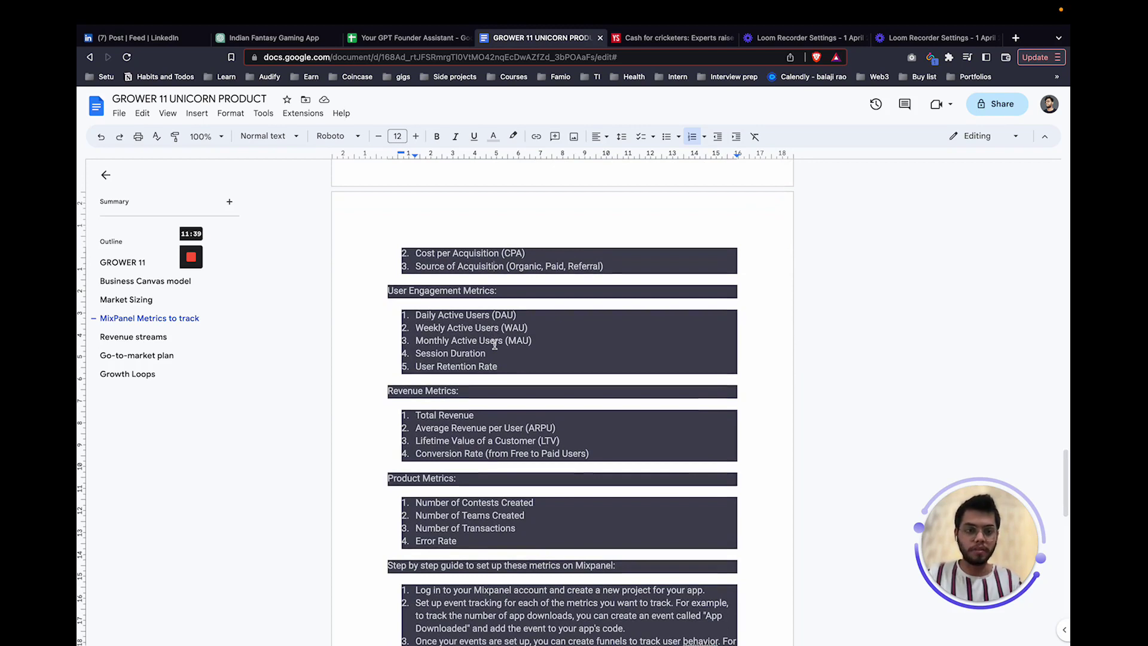
mouse_move(935, 516)
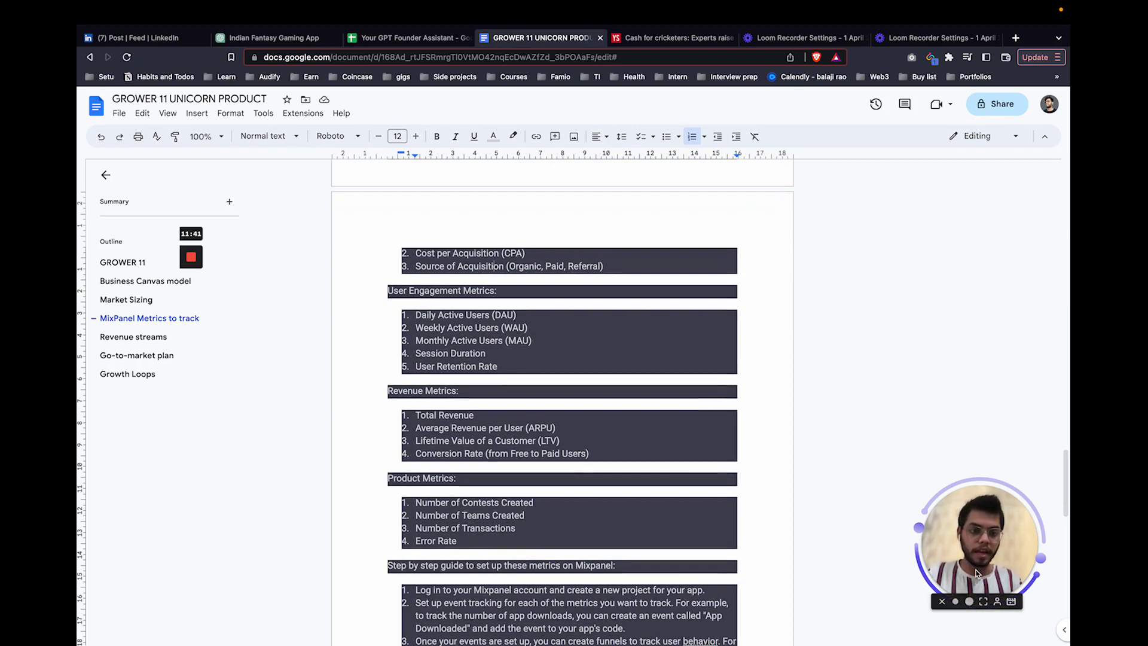
click(975, 497)
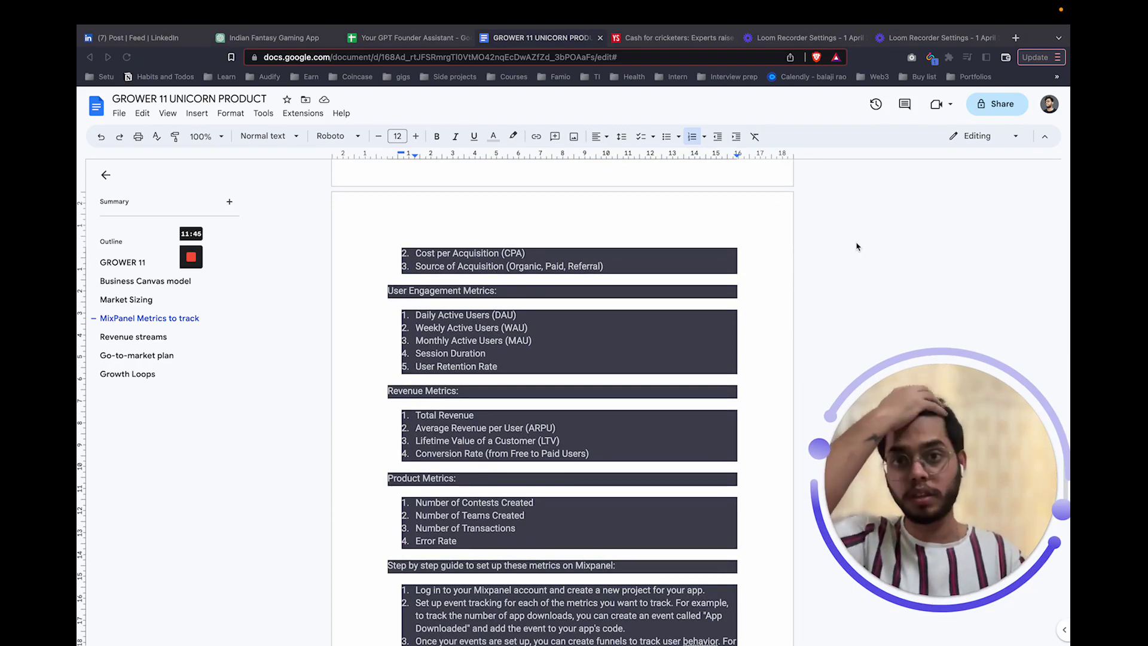
scroll(731, 267, down, 4)
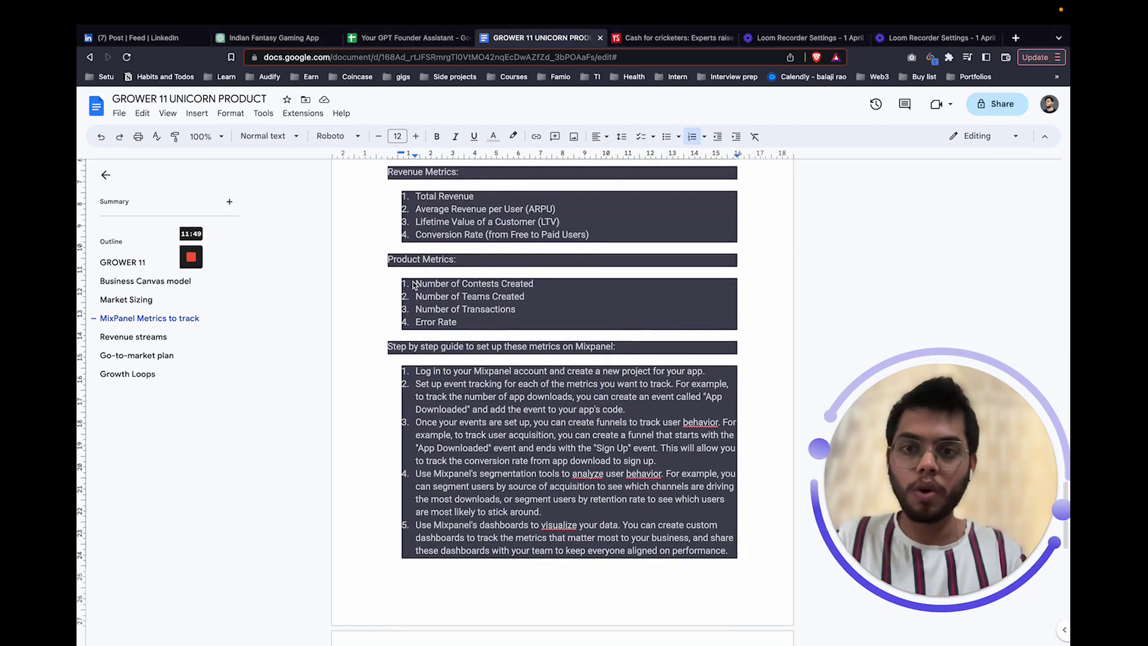
drag(413, 283, 475, 323)
click(483, 320)
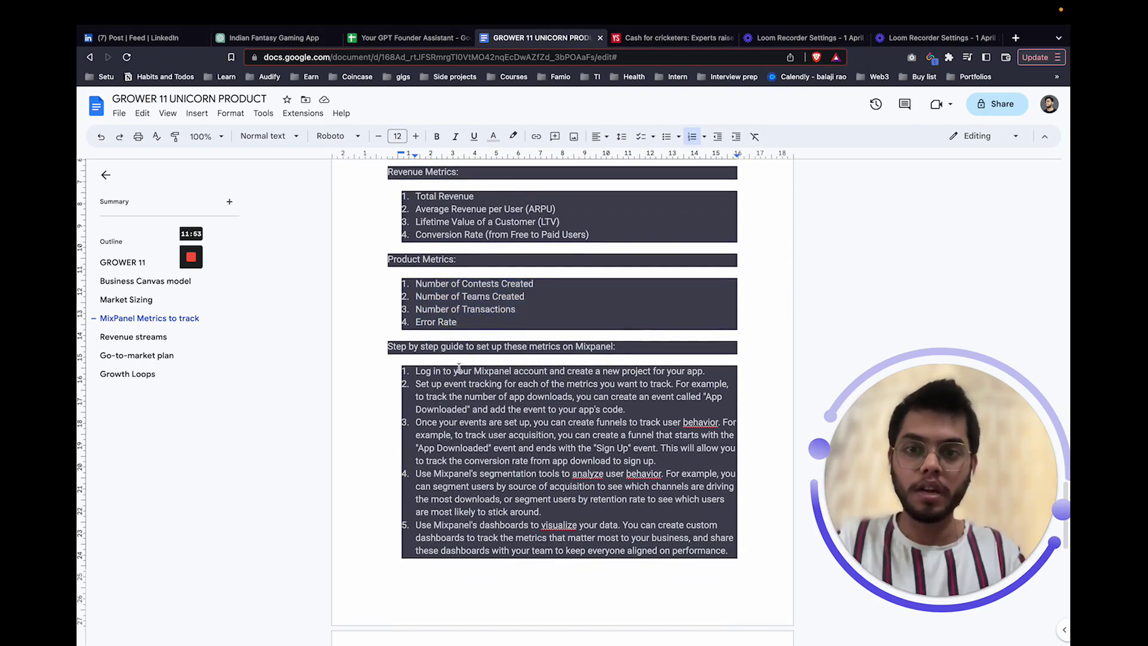
drag(415, 371, 606, 535)
click(606, 535)
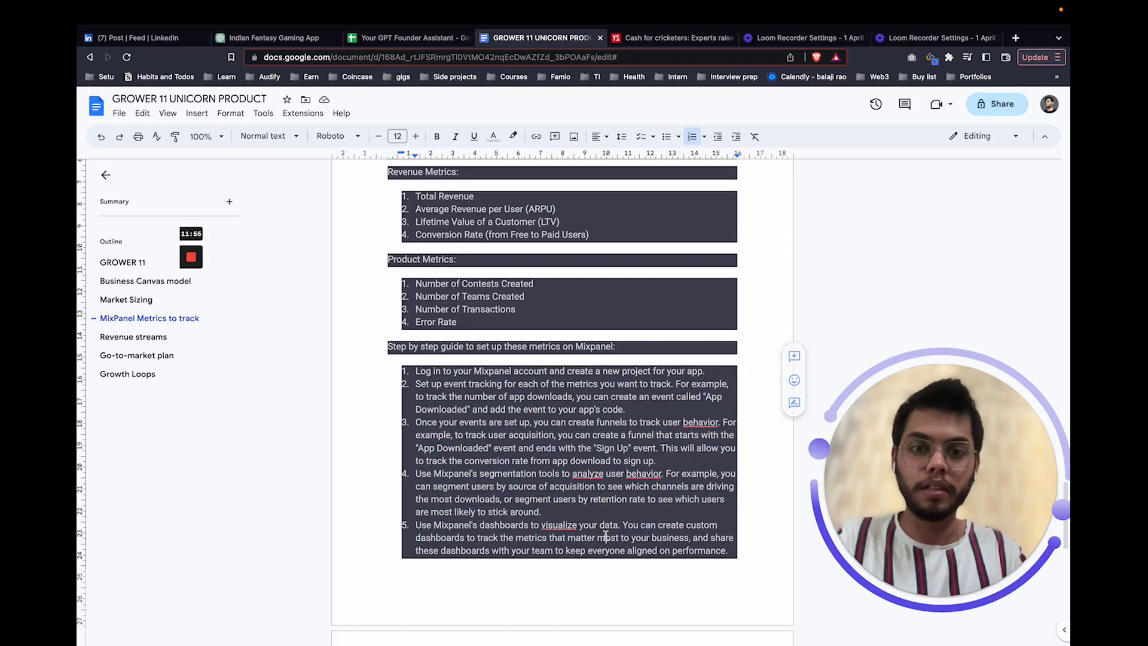
Delete the extra blank line just above the Revenue streams heading.
scroll(605, 535, down, 10)
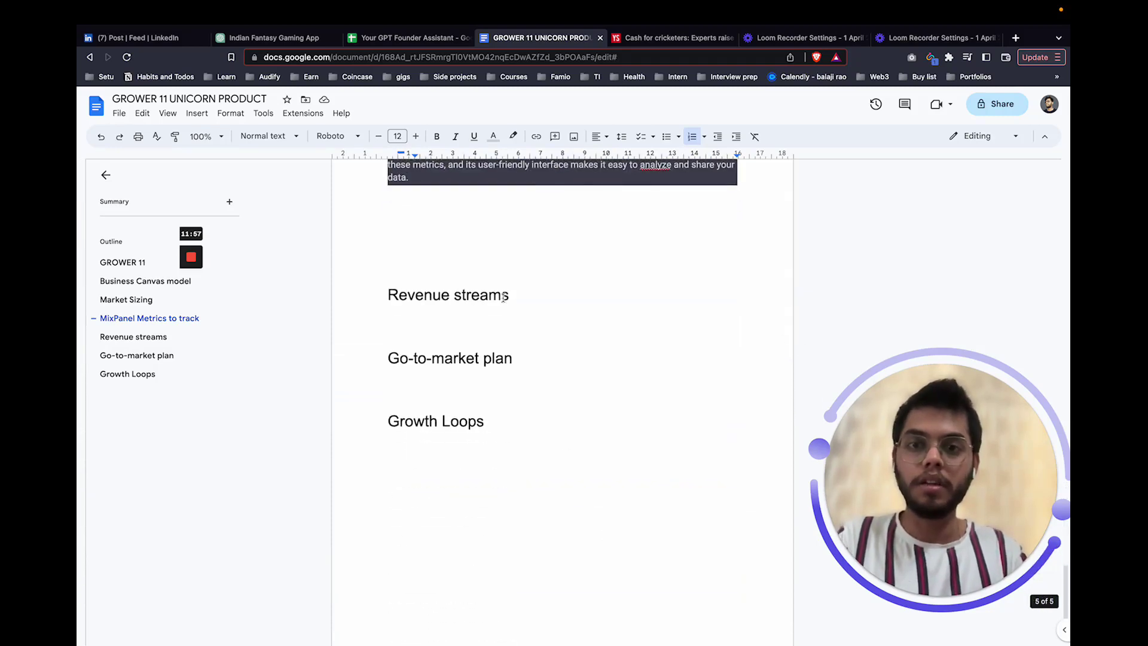
click(487, 246)
key(BackSpace)
key(BackSpace)
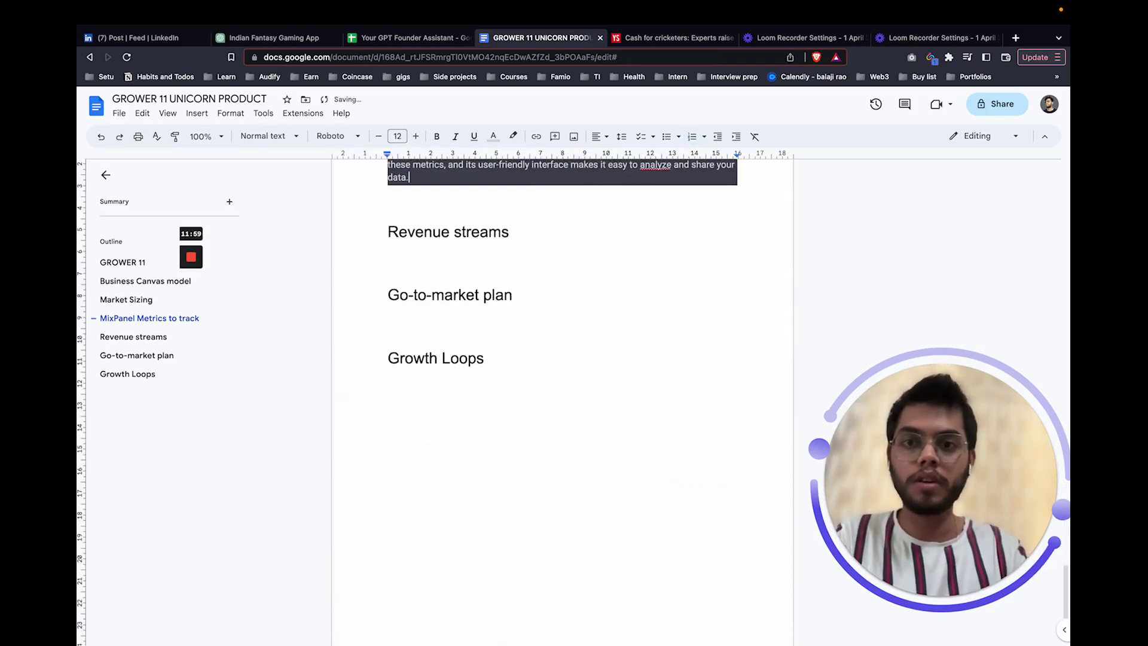
Copy the revenue streams prompt from cell D6 of the GPT Founder Assistant sheet.
click(407, 37)
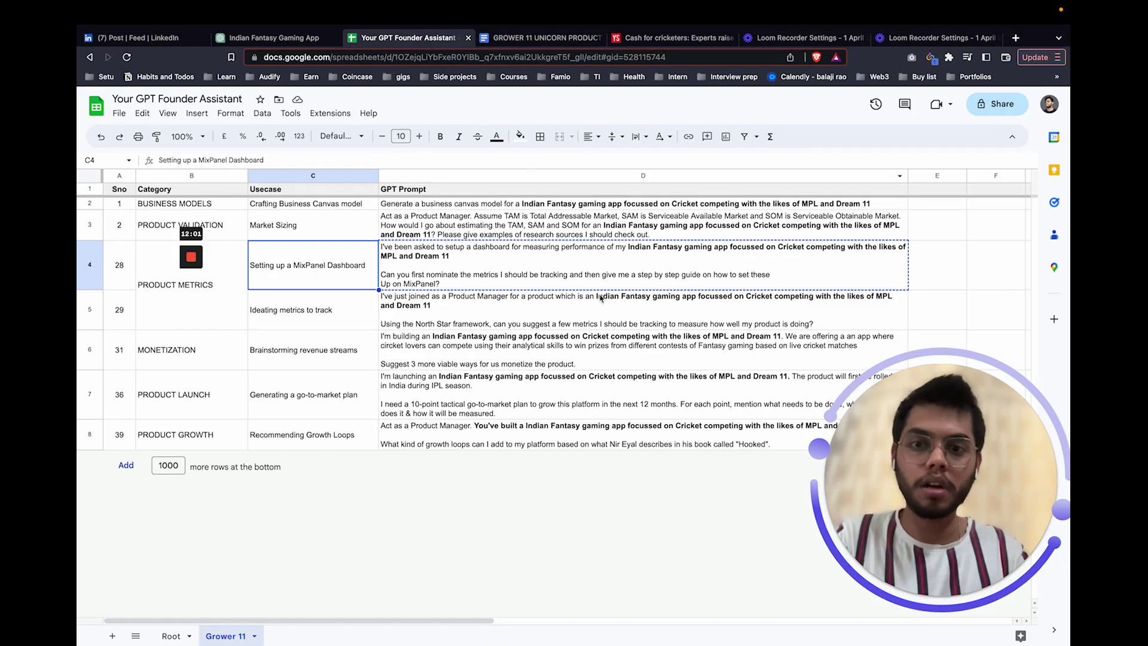
click(570, 357)
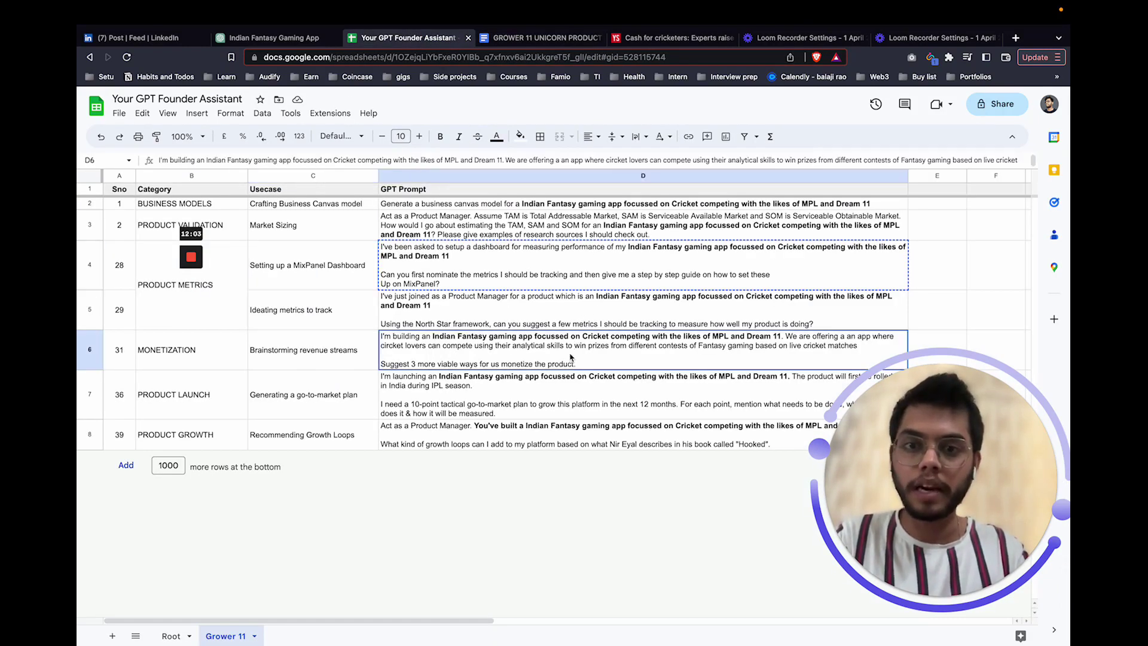
key(super+c)
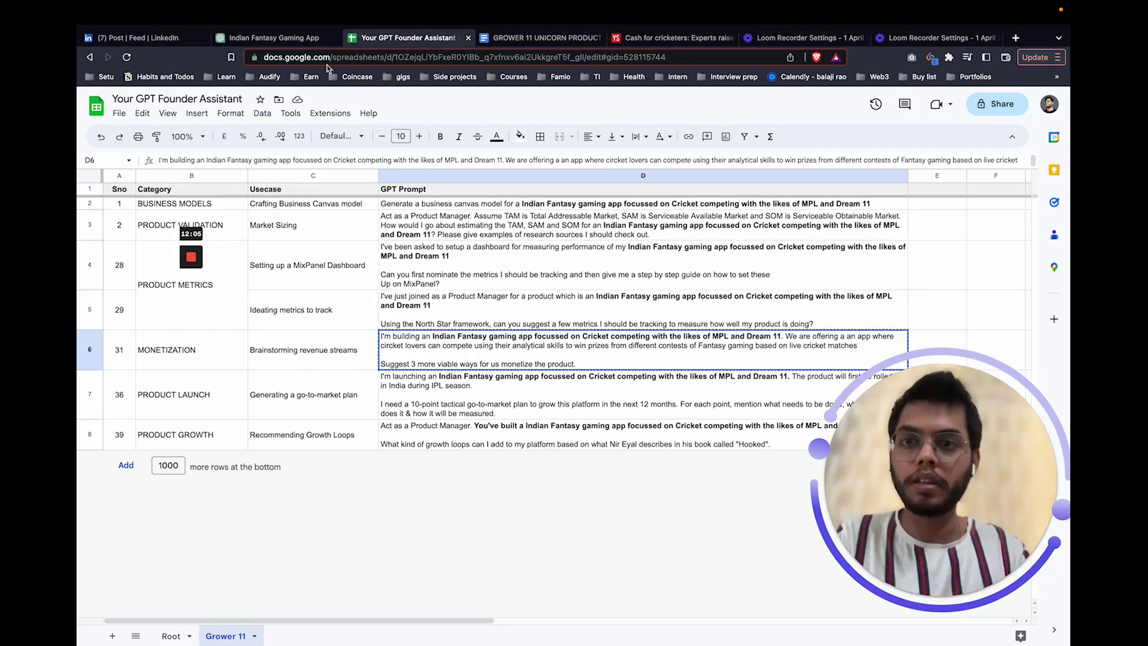
Send it in the Indian Fantasy Gaming App chat and select ChatGPT's full monetization reply.
click(275, 38)
click(485, 606)
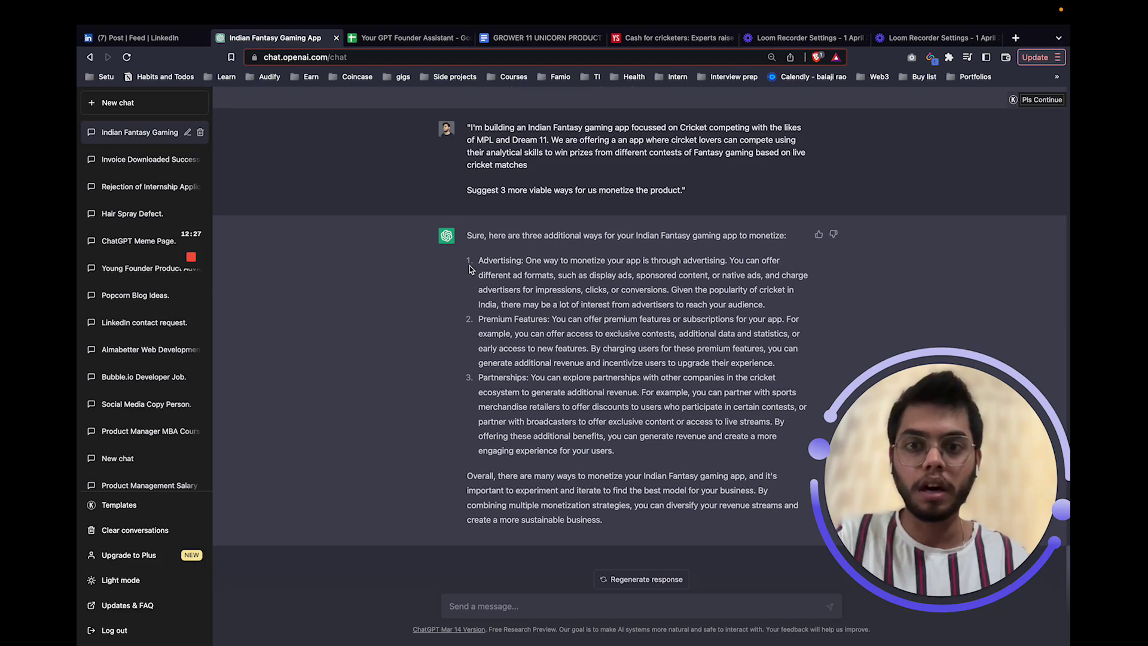
drag(500, 267, 664, 521)
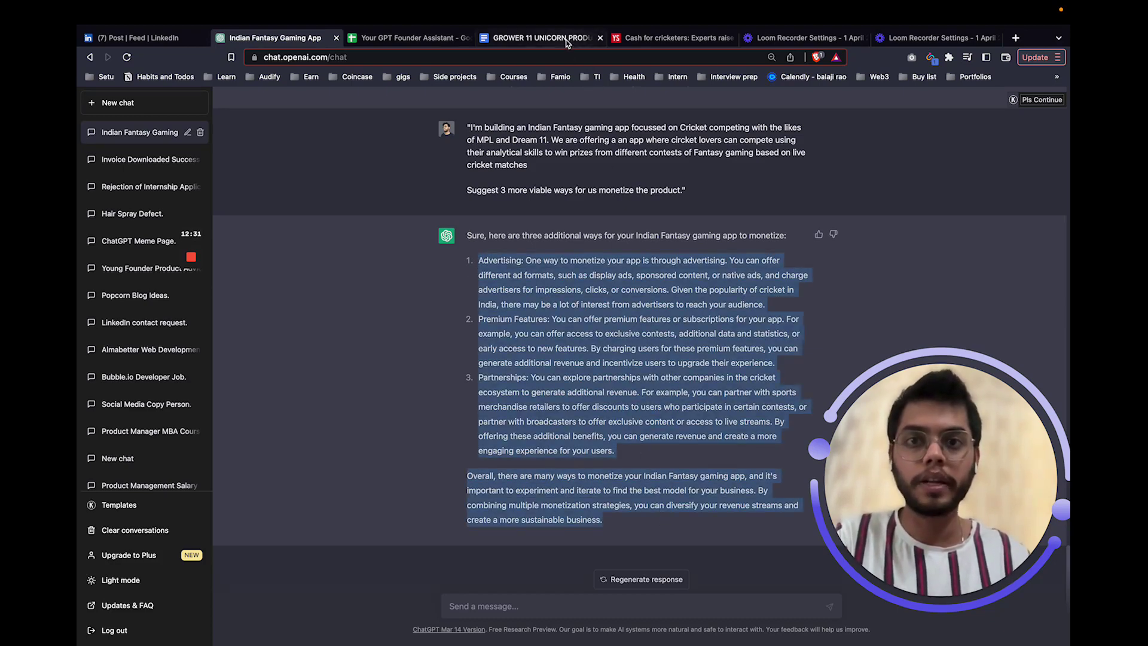
click(538, 38)
Paste the advertising, premium features and partnerships ideas under the Revenue streams heading.
click(502, 257)
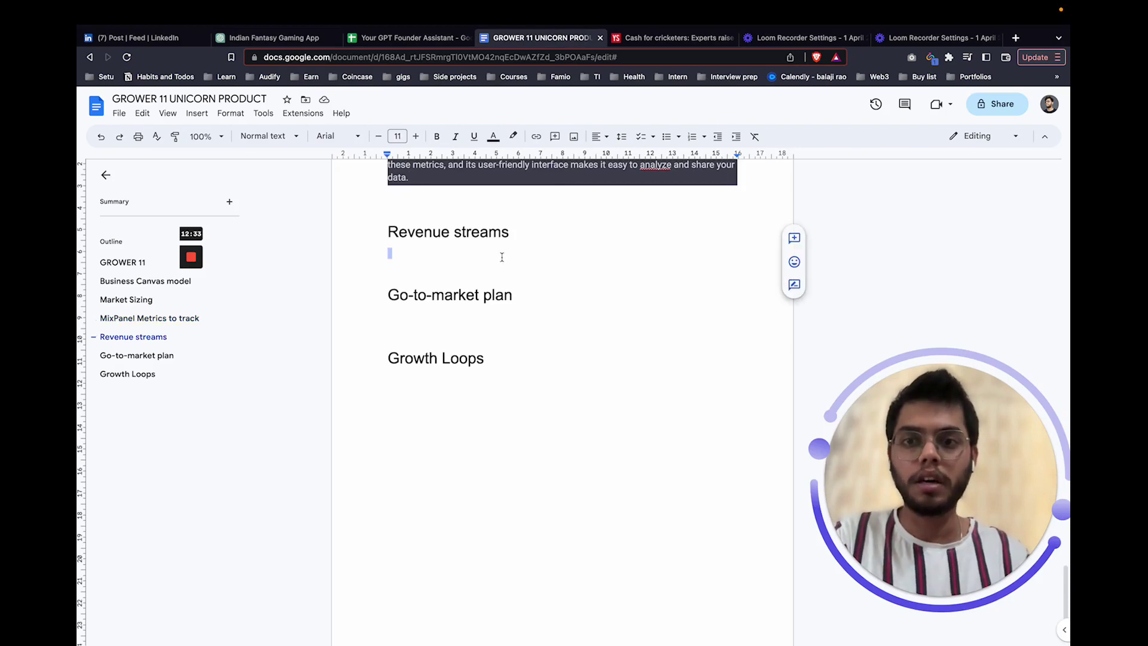
key(super+v)
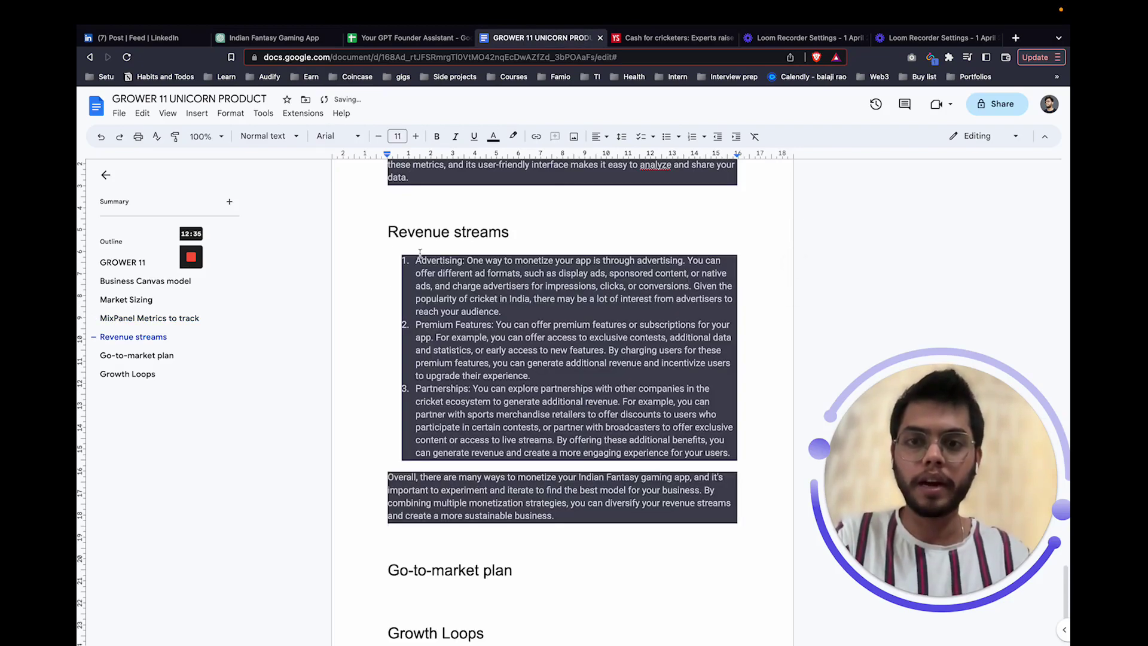
drag(420, 254, 660, 456)
click(660, 454)
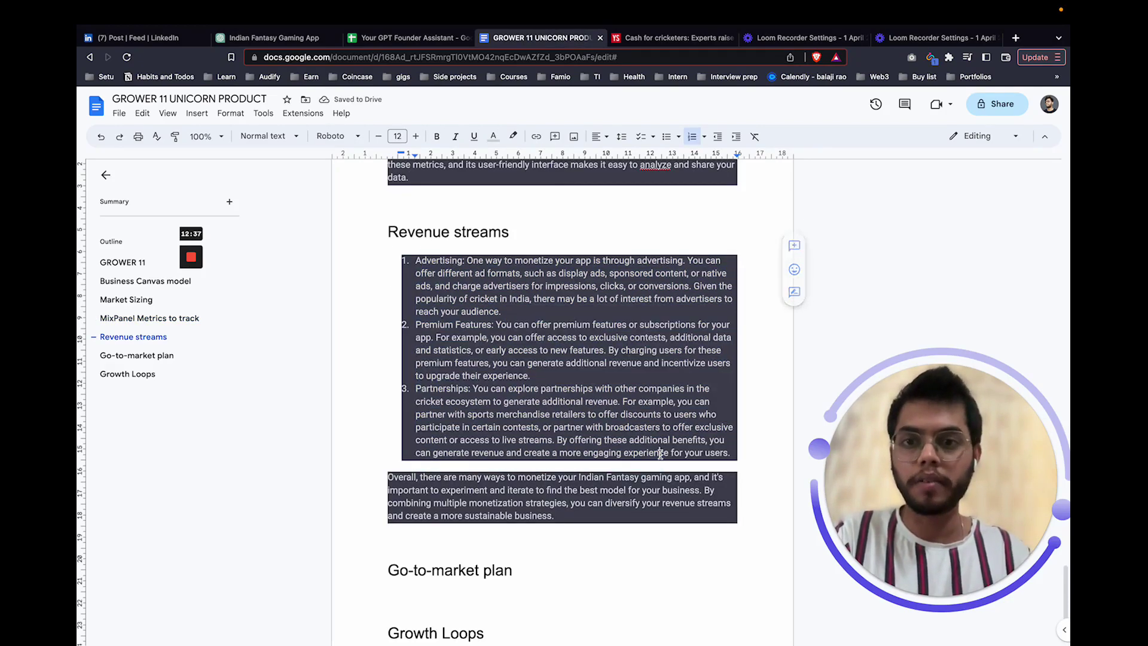
scroll(660, 454, down, 2)
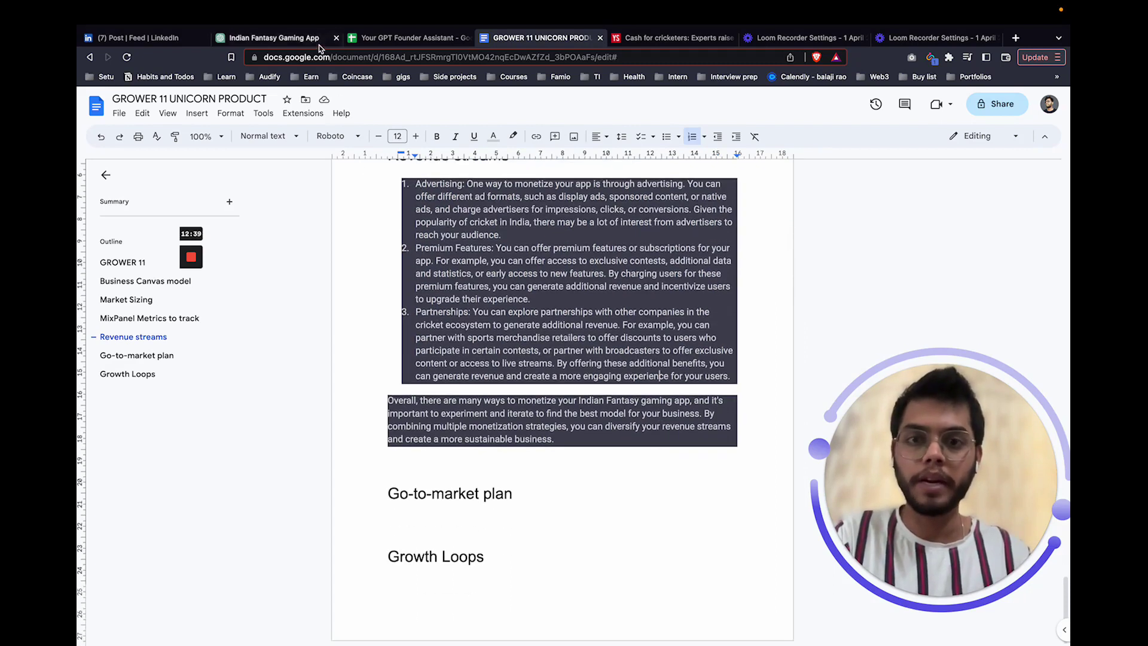
Send the 10-point go-to-market prompt to ChatGPT and return to the product plan.
click(374, 40)
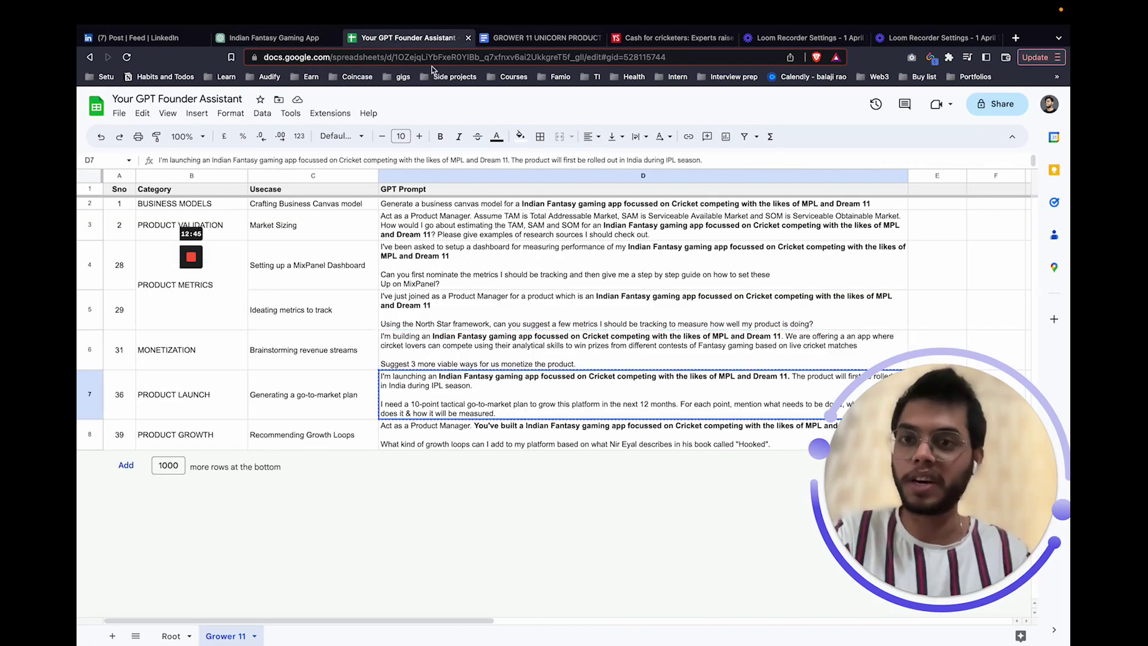
click(500, 40)
click(275, 38)
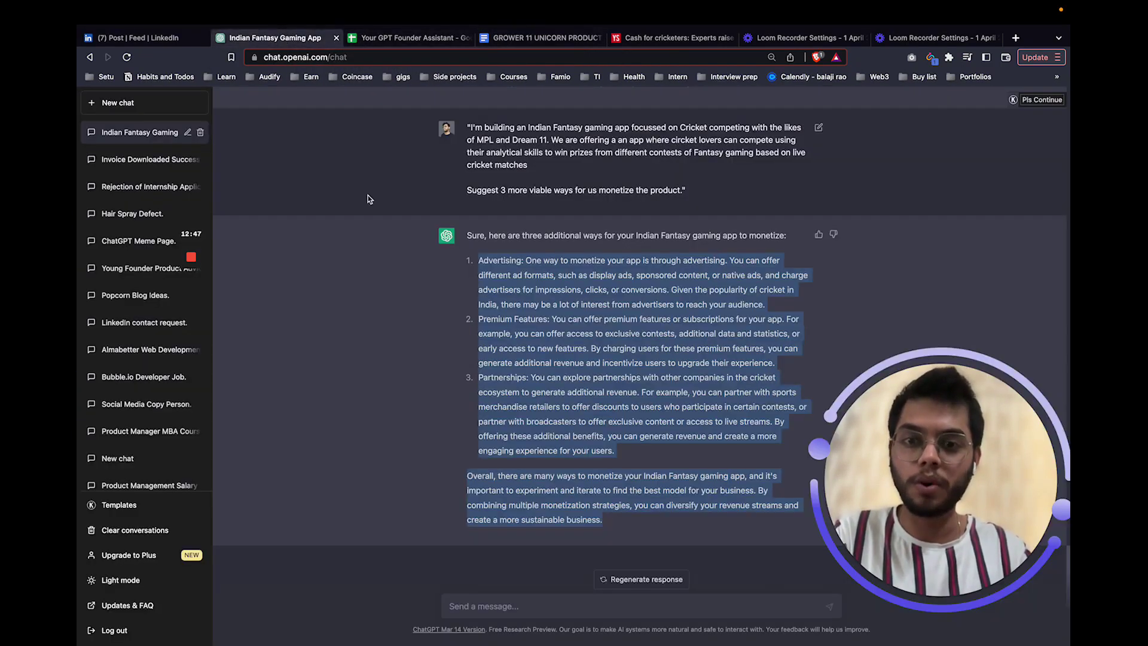
click(538, 605)
key(super+v)
key(Return)
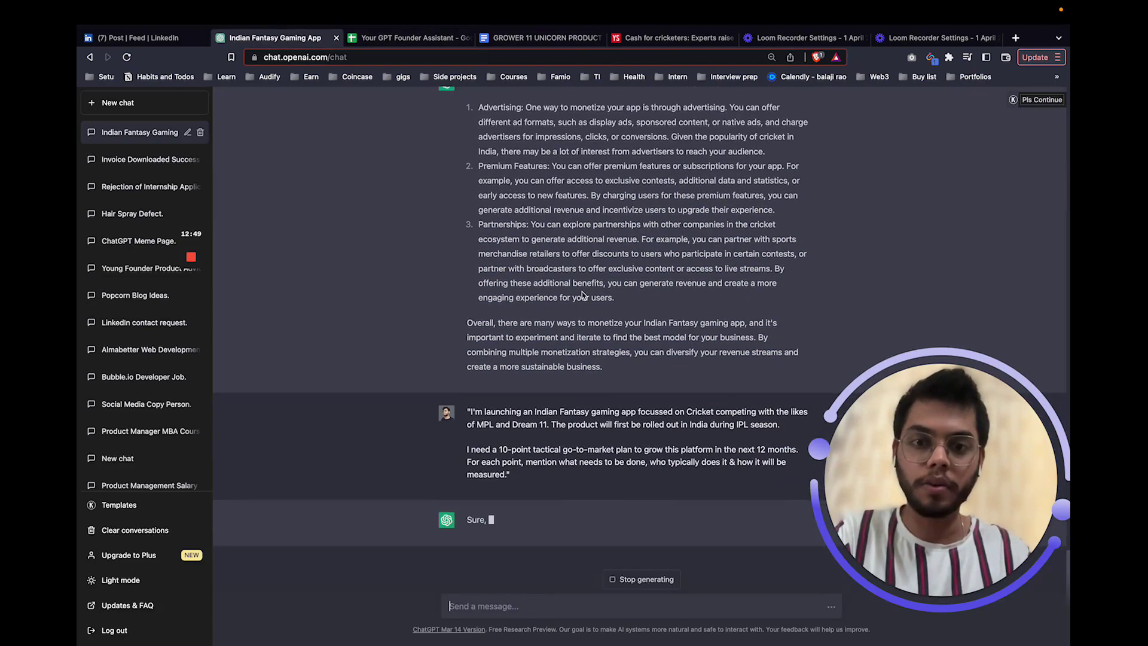
click(547, 37)
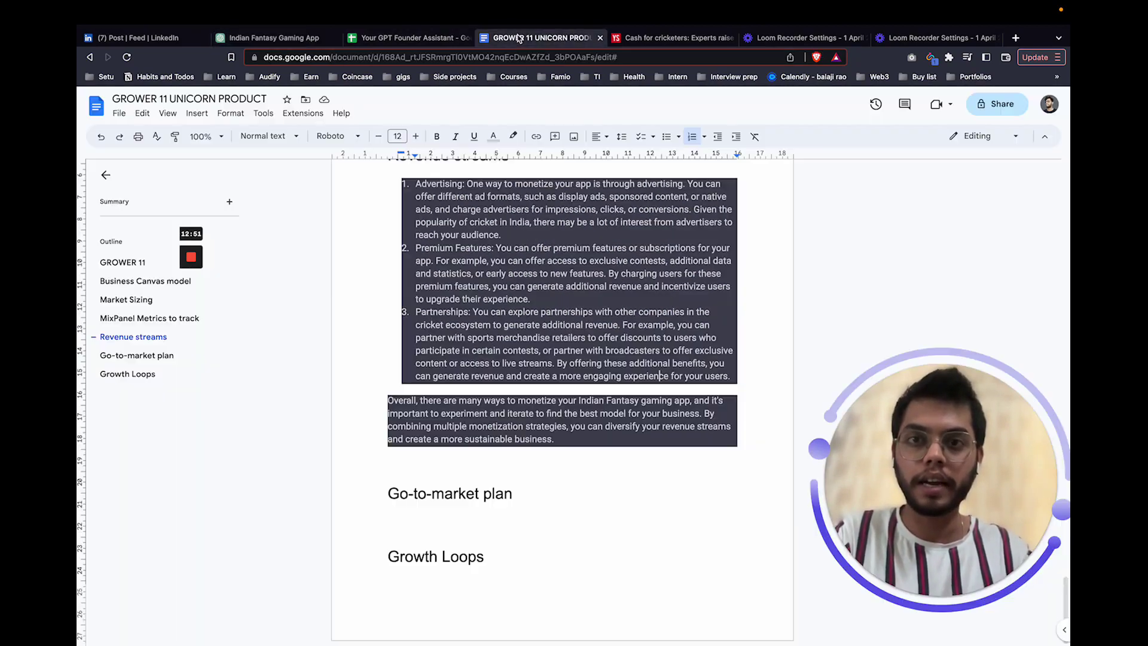
Select the entire plan with Cmd+A and set its highlight colour to None.
scroll(473, 557, up, 20)
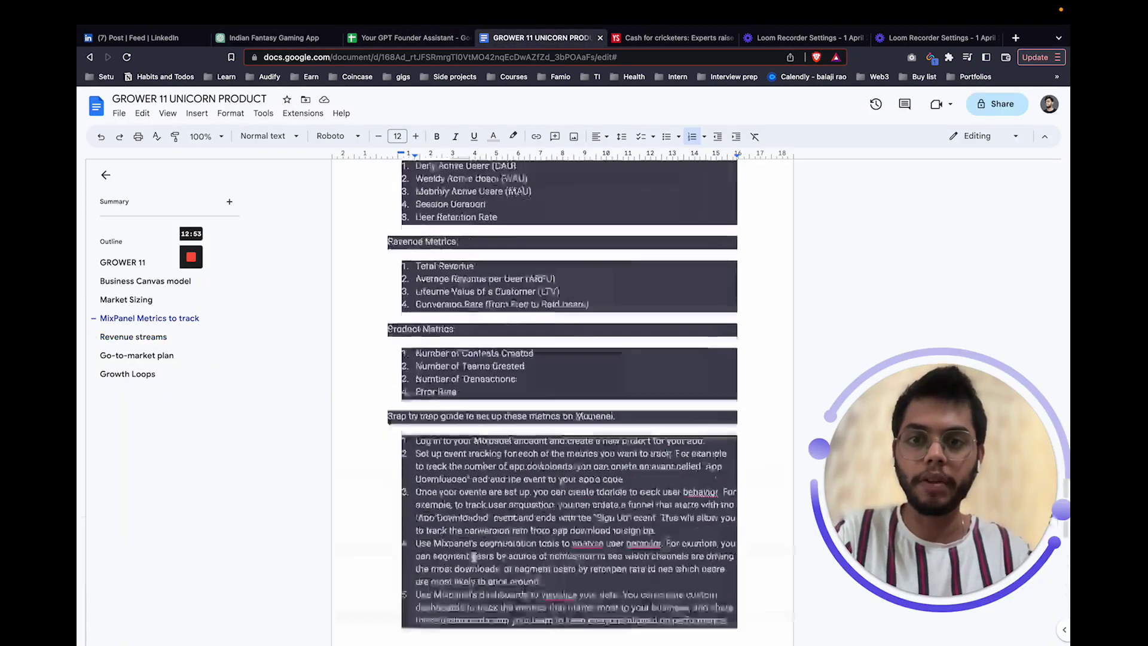
scroll(474, 558, down, 20)
key(super+a)
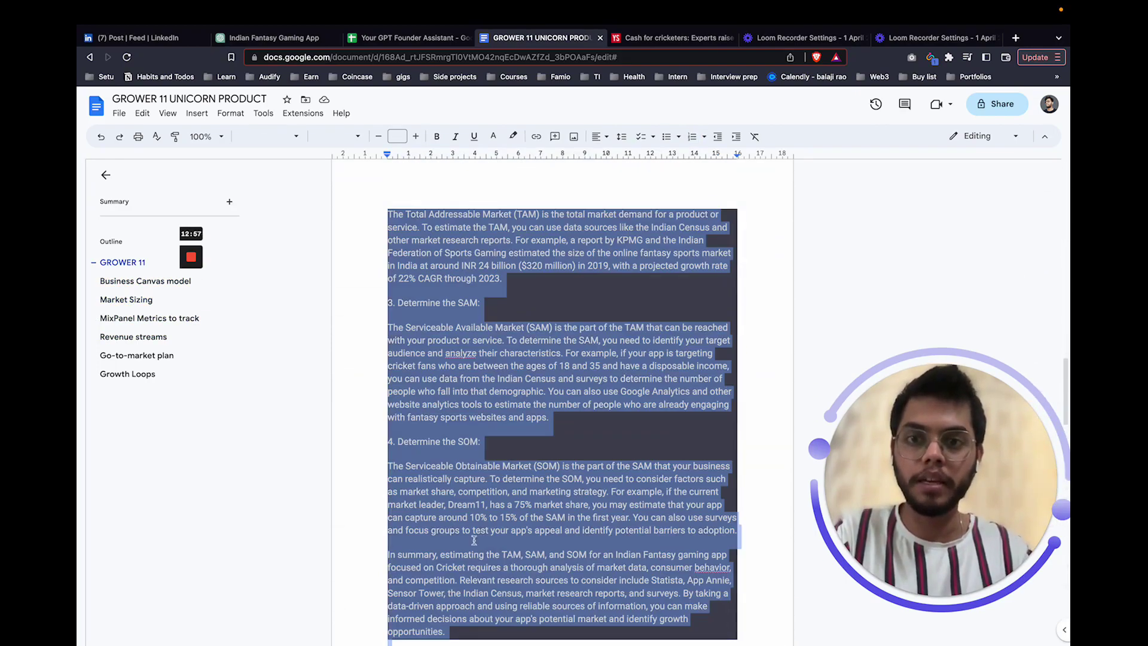
click(513, 136)
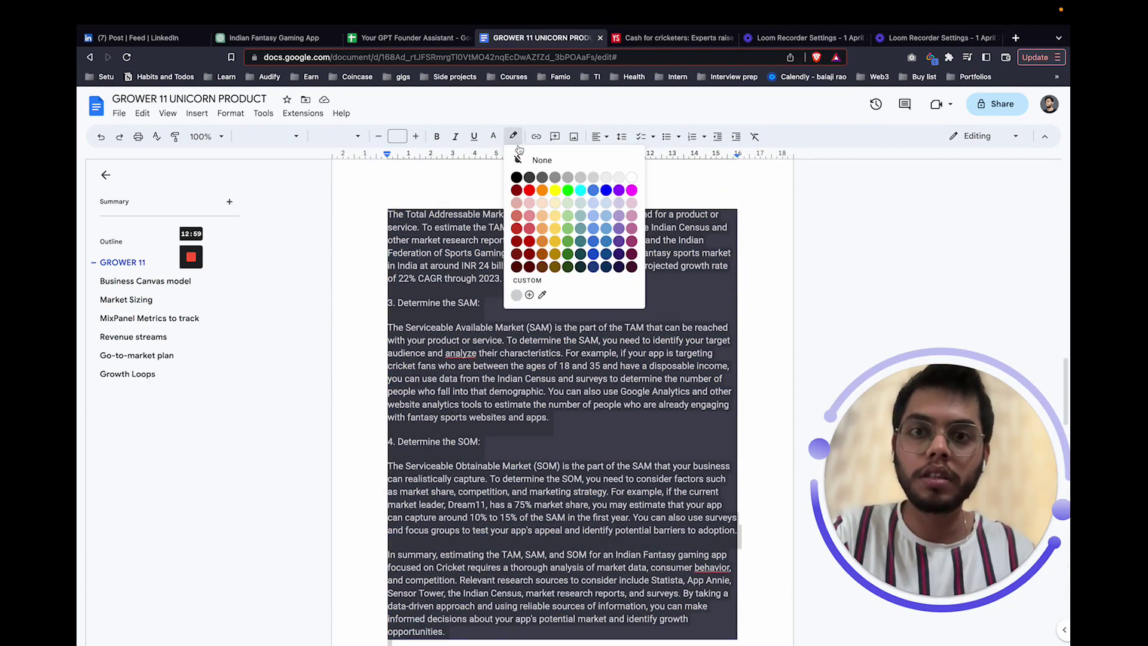
click(528, 160)
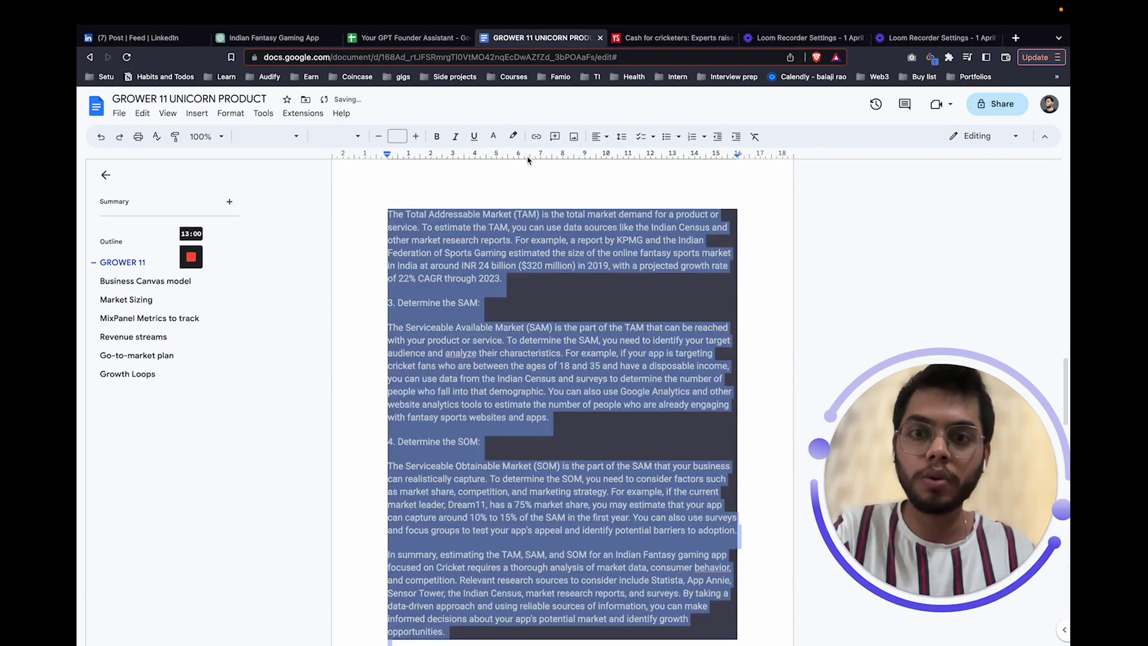
click(545, 314)
drag(545, 313, 619, 327)
click(619, 327)
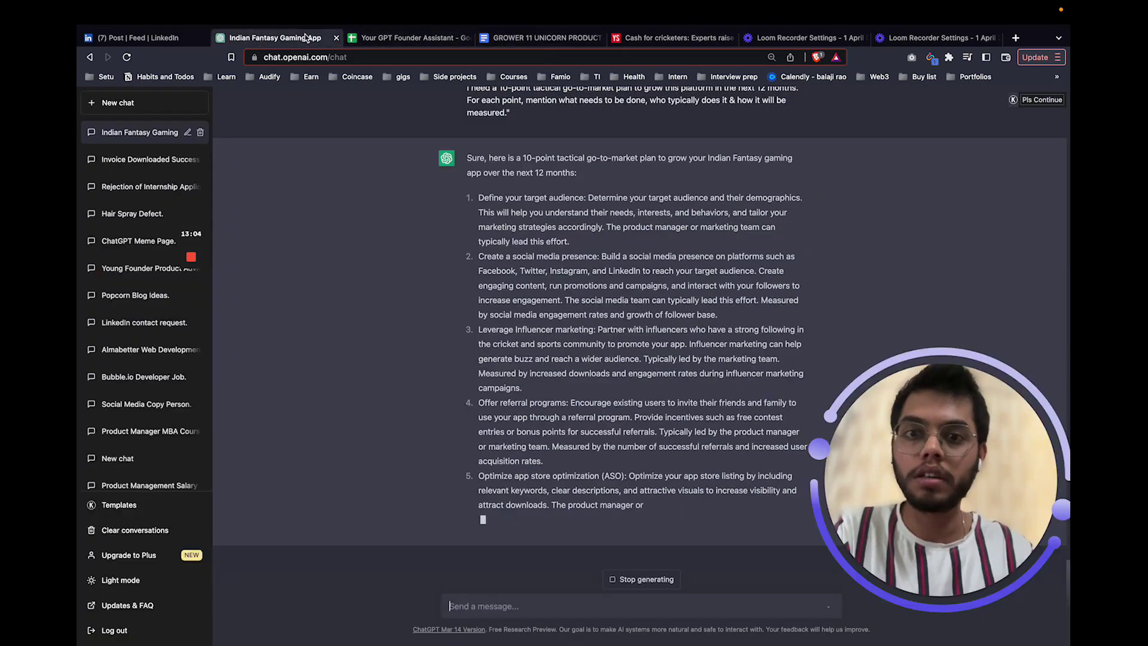
click(274, 38)
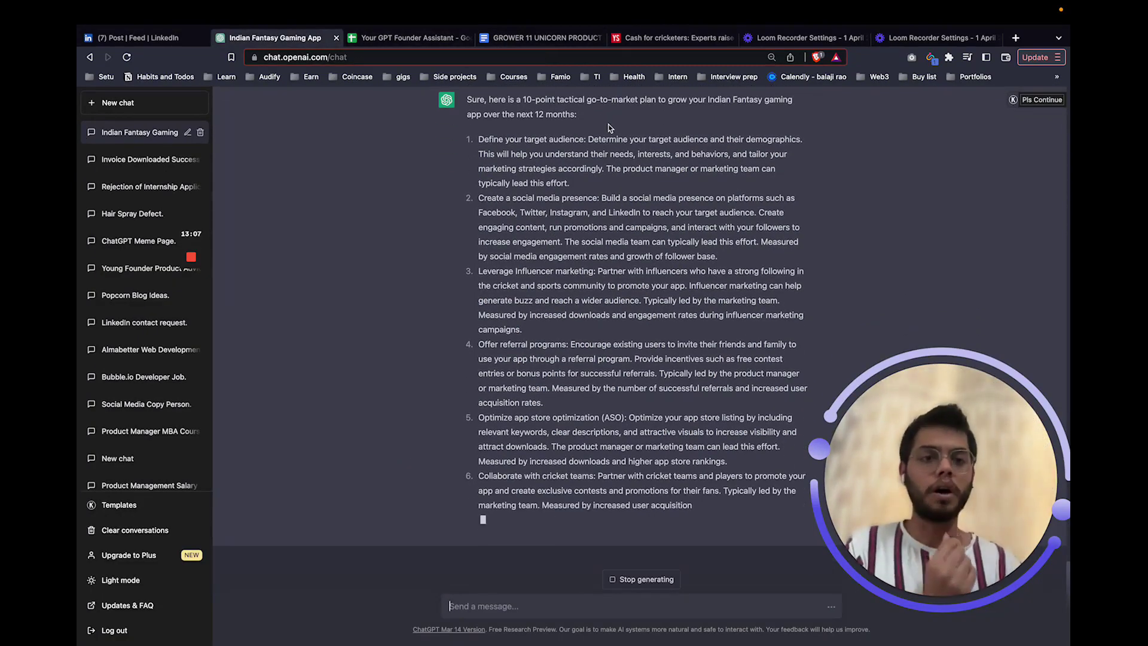
Read the first go-to-market points, marking influencer marketing, target audience and point 1's description.
scroll(641, 117, up, 3)
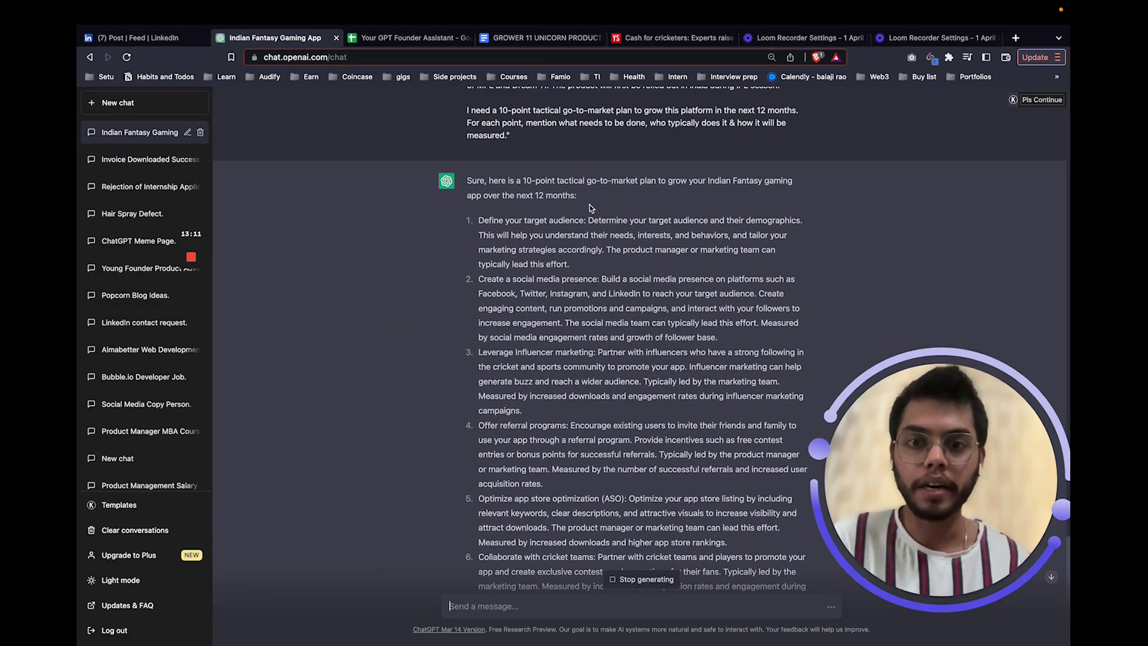
drag(516, 353, 563, 339)
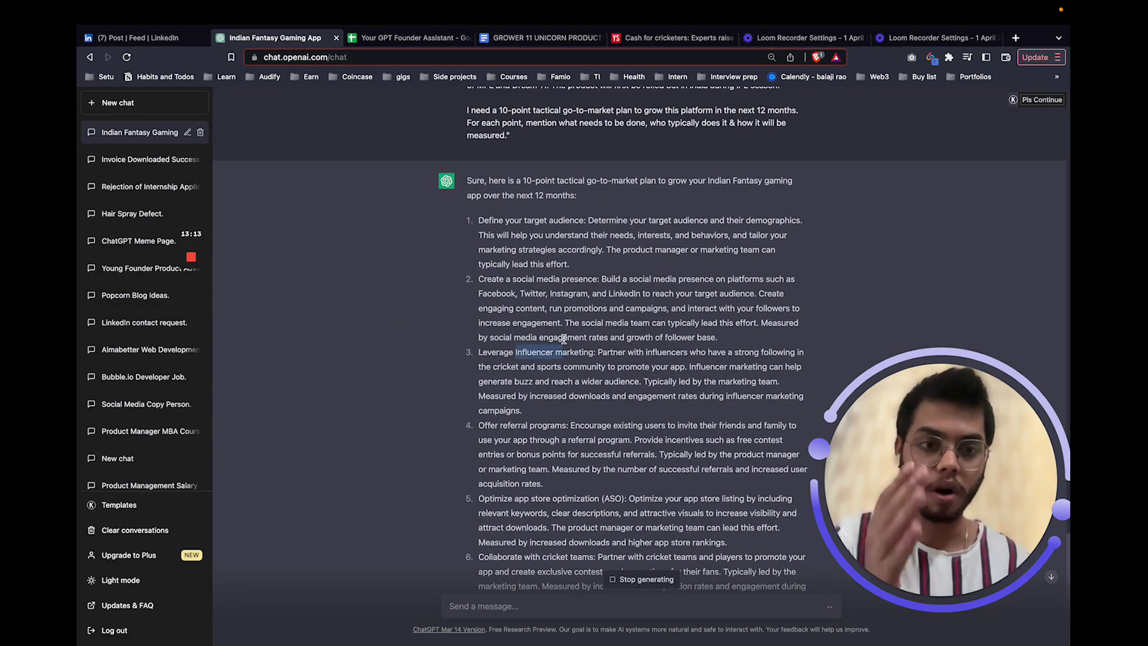
click(512, 279)
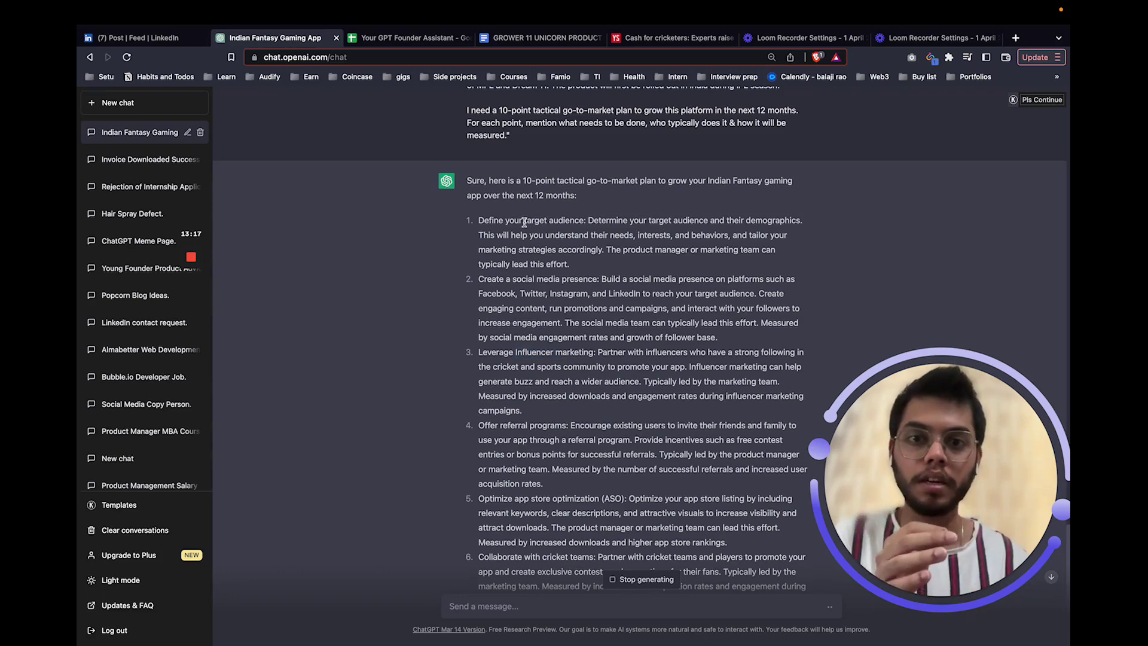
drag(525, 223, 574, 224)
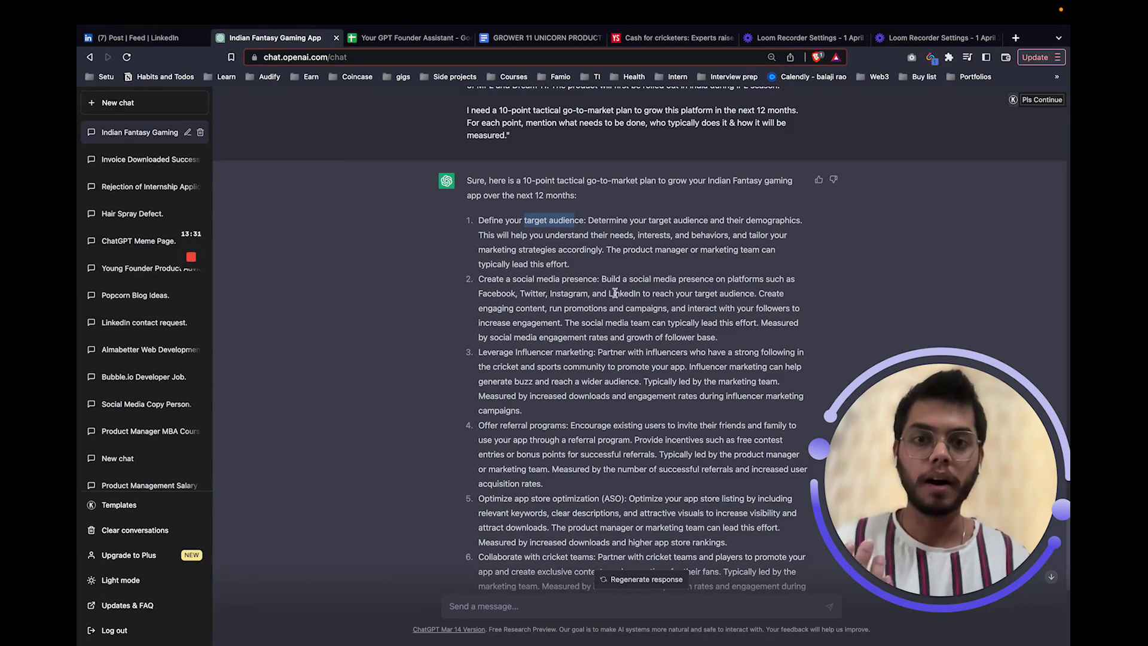
click(610, 260)
drag(603, 230, 788, 247)
click(793, 247)
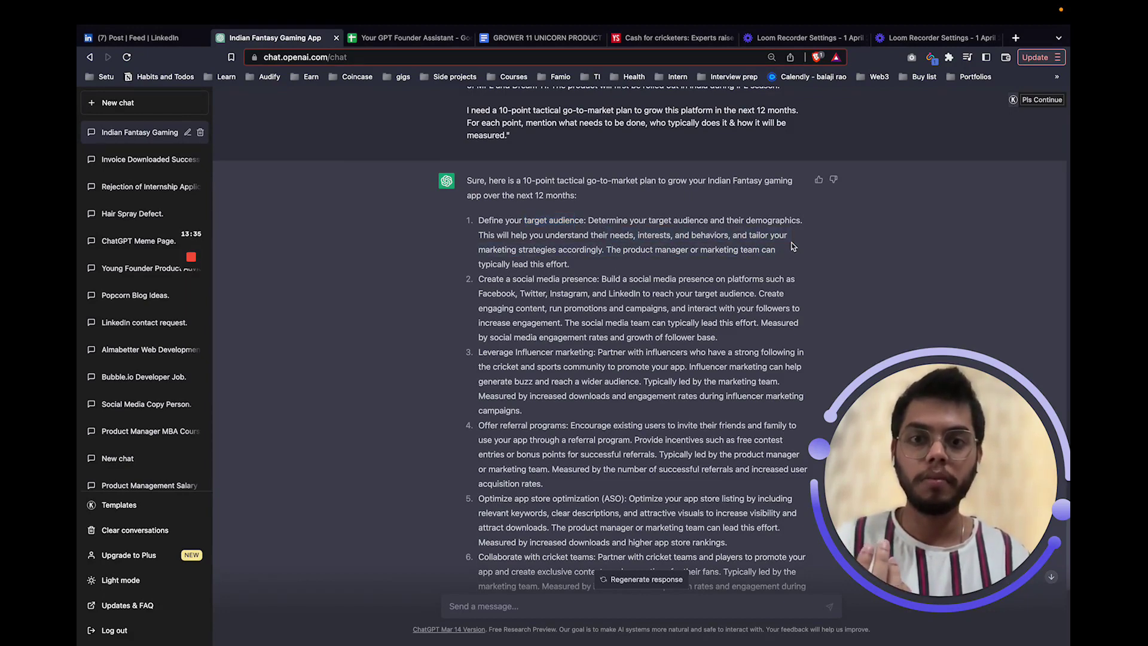
scroll(792, 246, down, 3)
scroll(793, 246, down, 1)
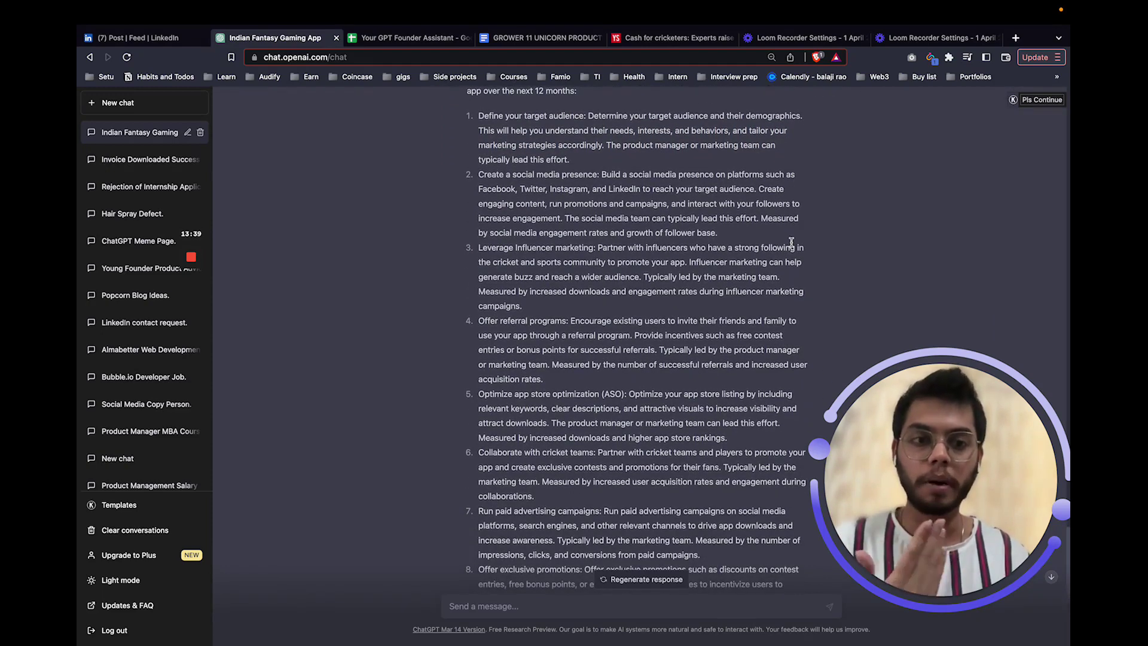
Continue through the plan: cricket community, referral programs, ASO, cricket team collaborations, points 7–9.
drag(493, 261, 563, 264)
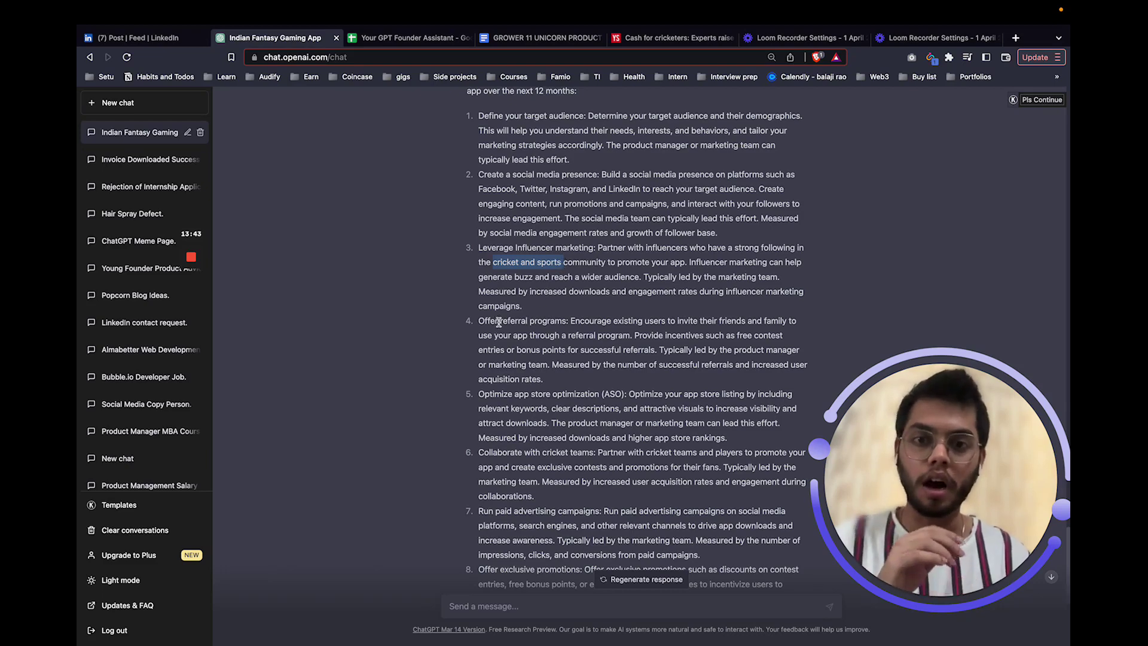
drag(499, 322, 584, 323)
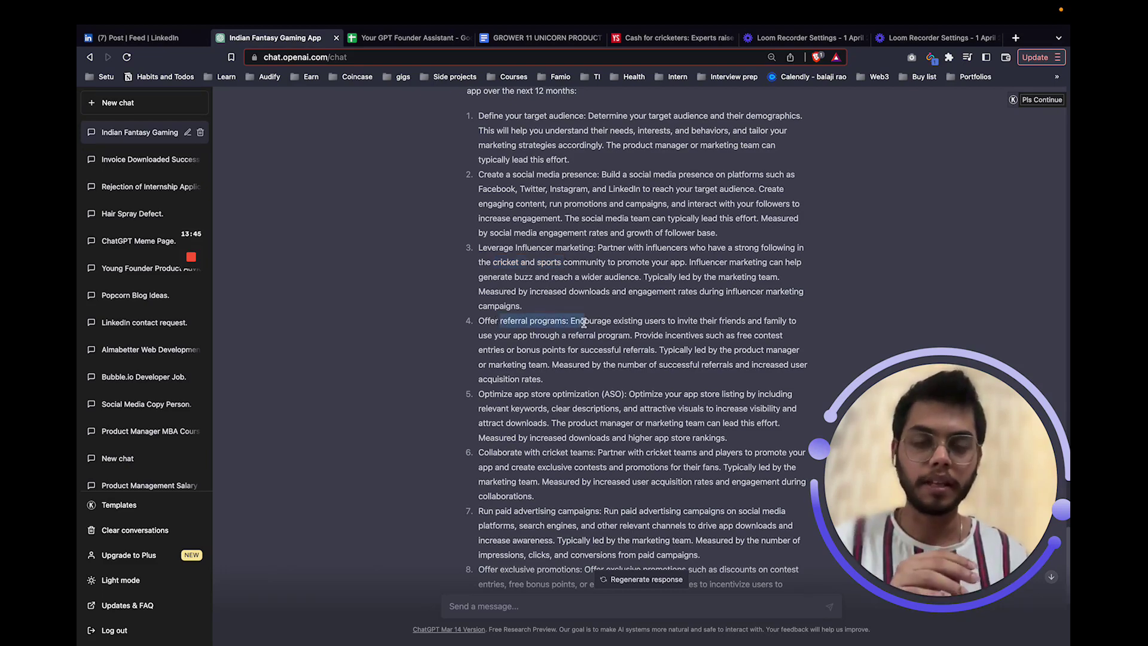
scroll(584, 389, down, 3)
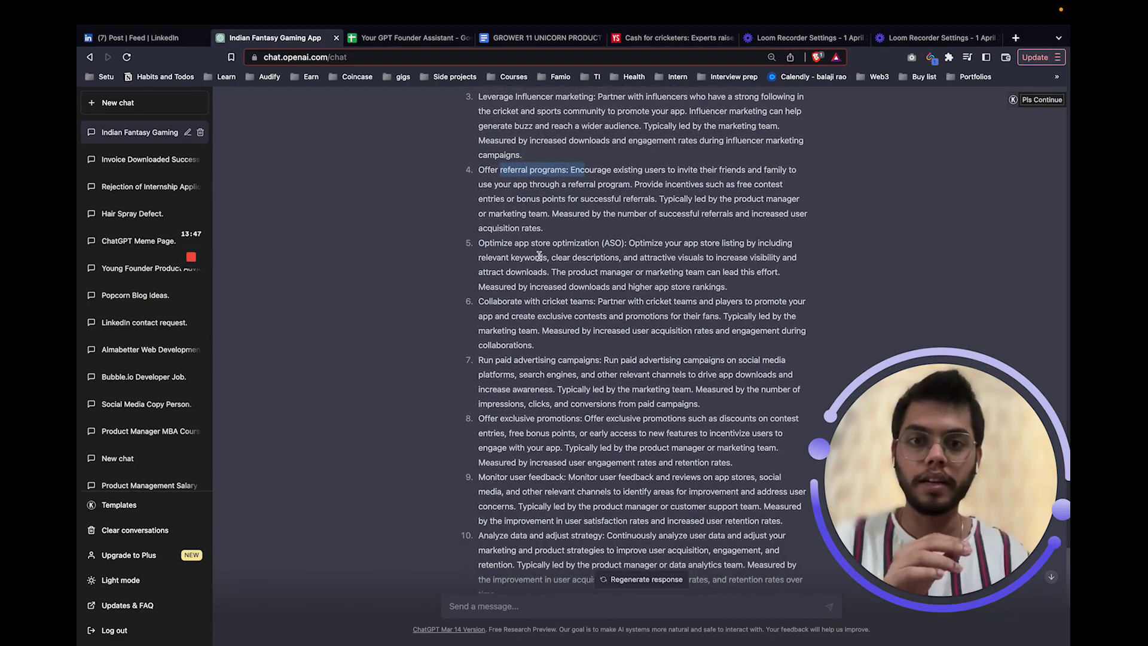
drag(512, 241, 631, 244)
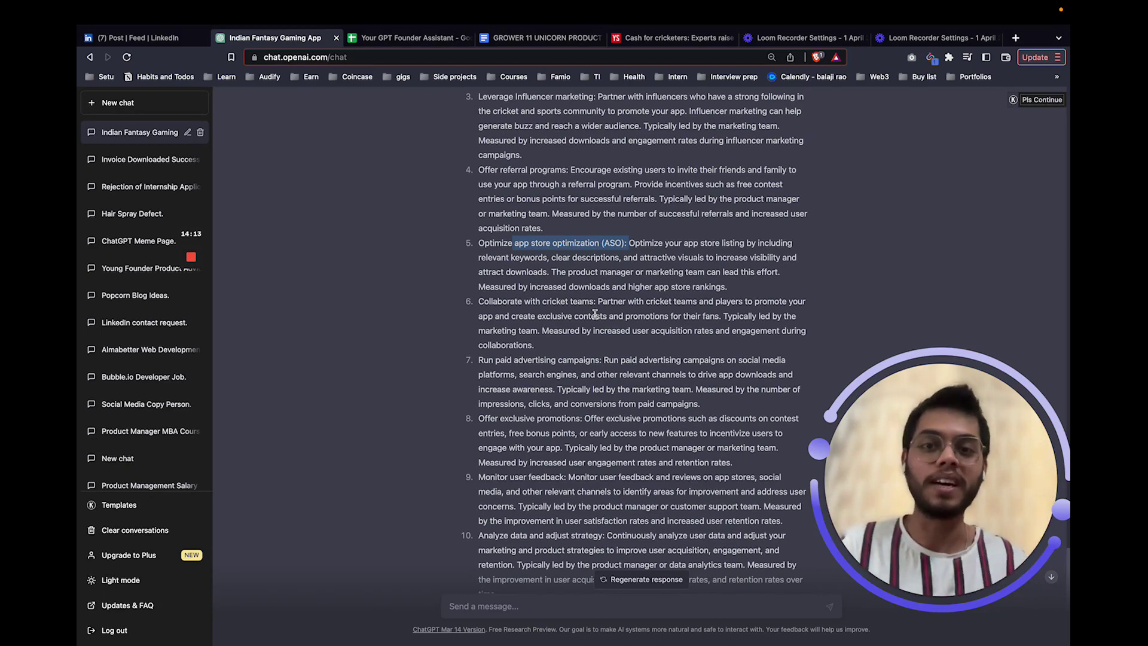
scroll(592, 311, down, 3)
drag(498, 202, 573, 216)
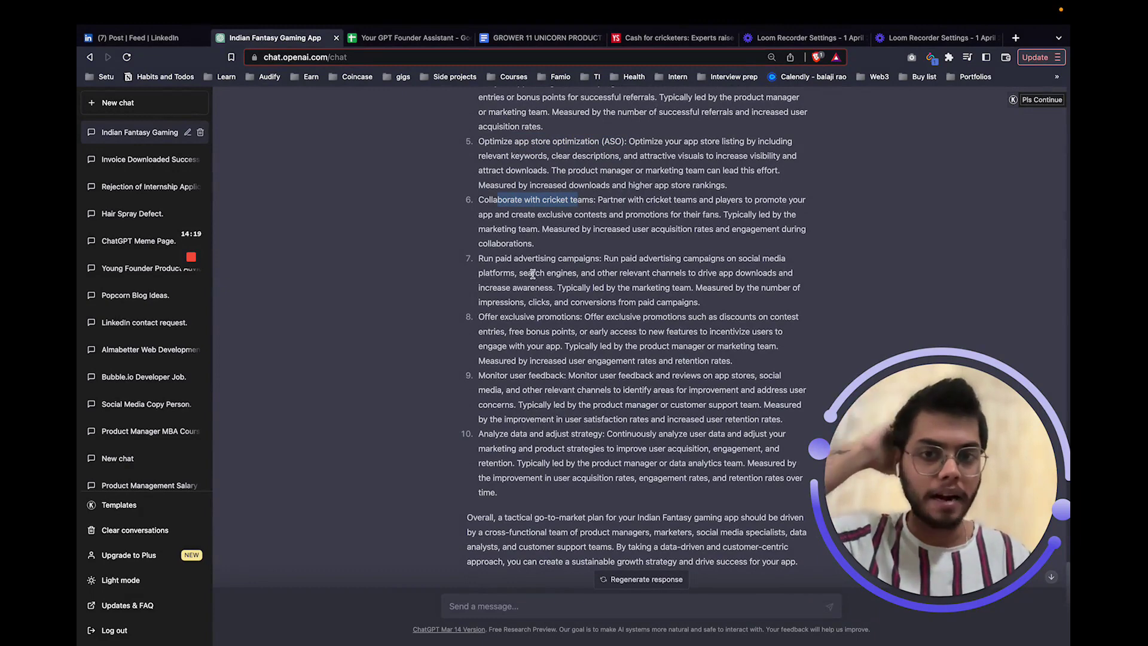
drag(480, 259, 622, 419)
click(611, 500)
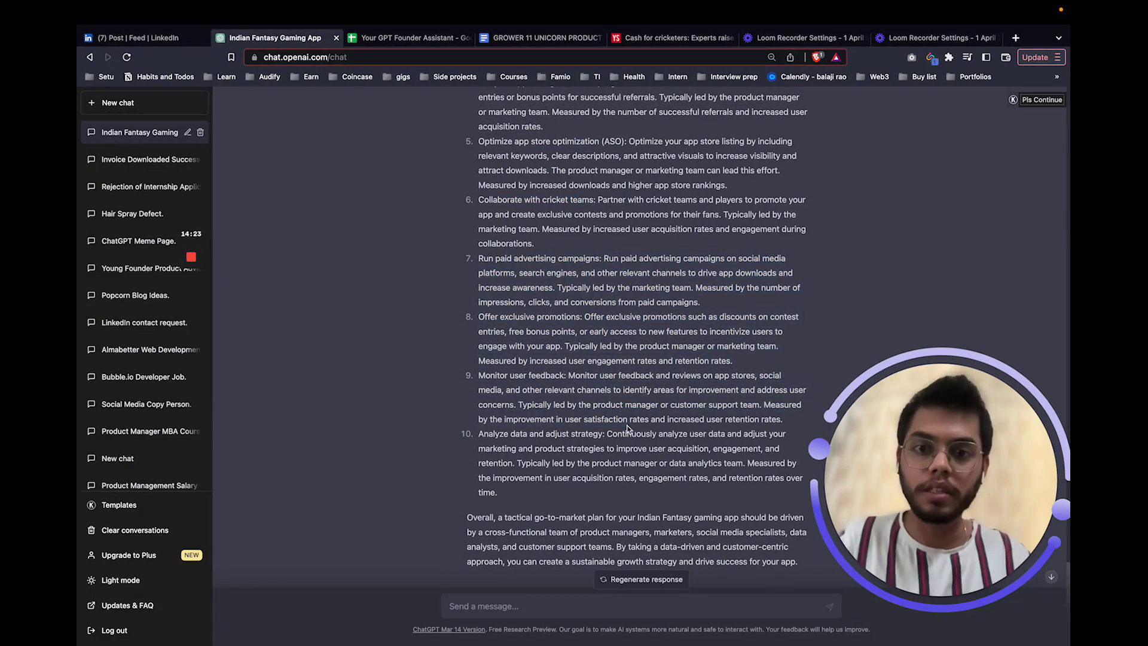
scroll(611, 499, down, 2)
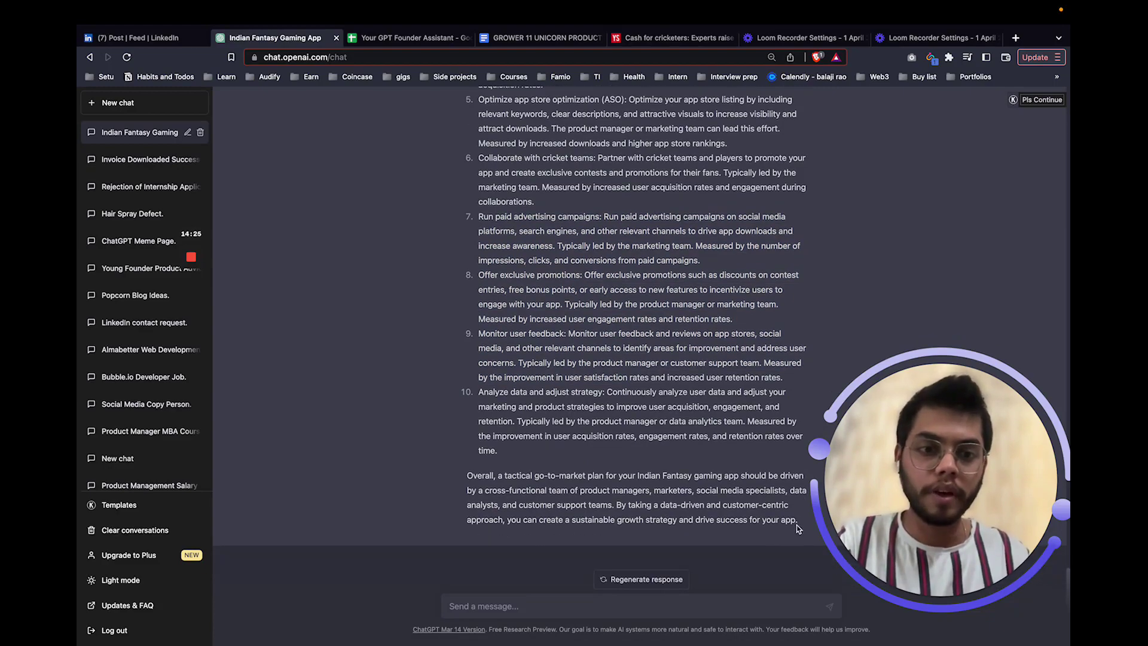
Copy the full 10-point plan and paste it below the Go-to-market plan heading.
drag(797, 525, 476, 342)
click(520, 38)
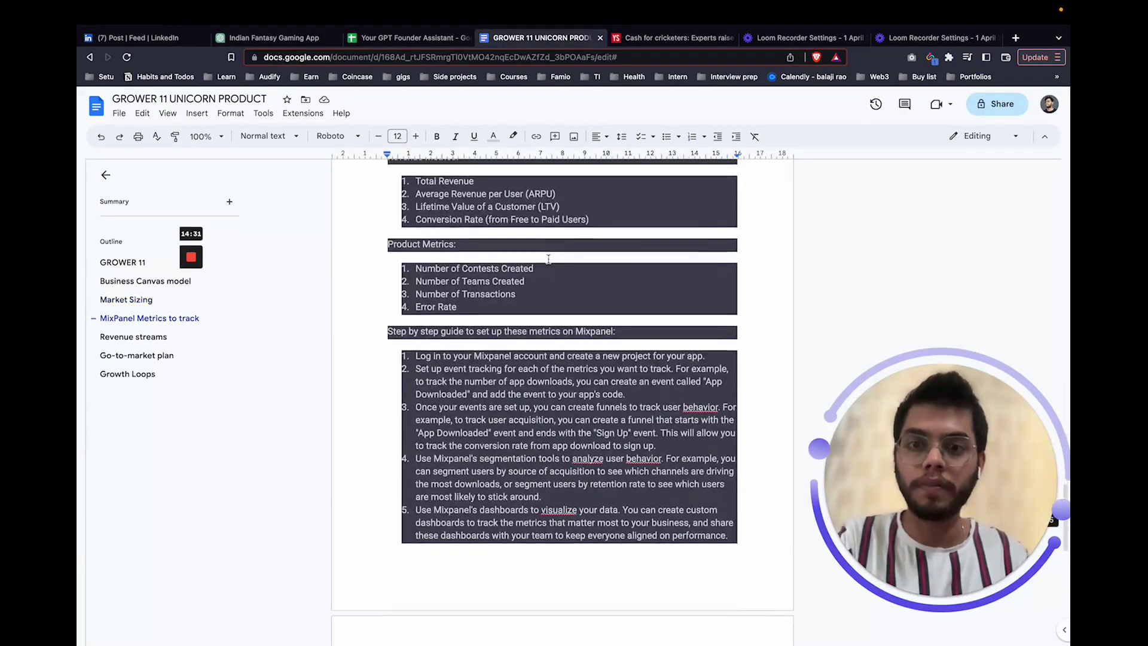
scroll(548, 259, down, 10)
click(490, 519)
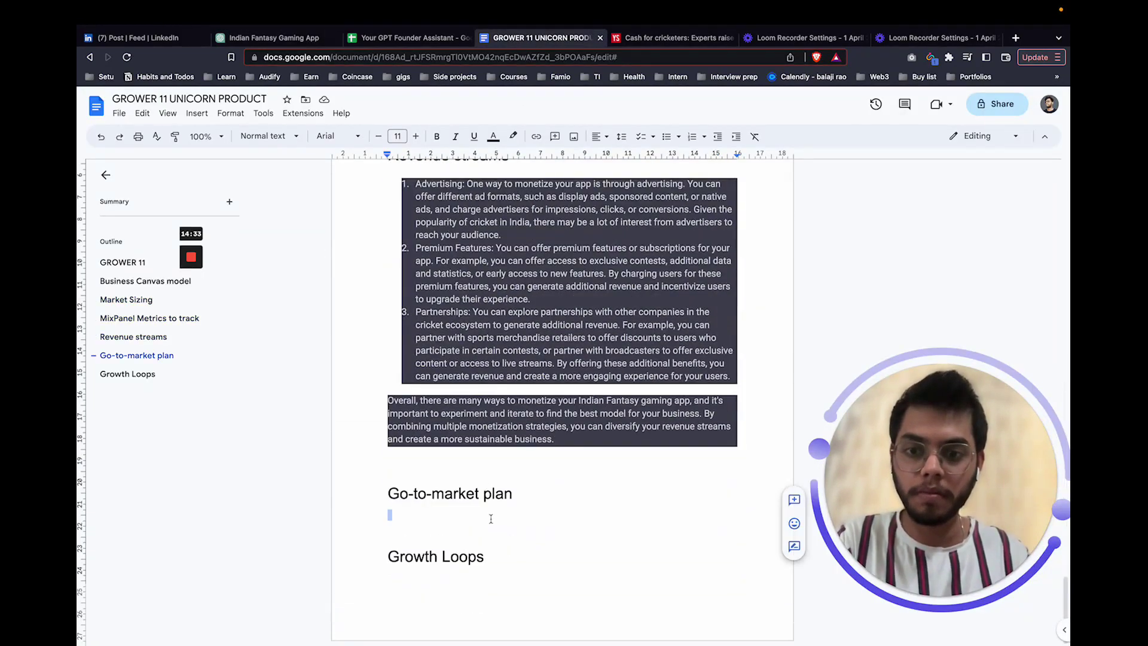
key(super+v)
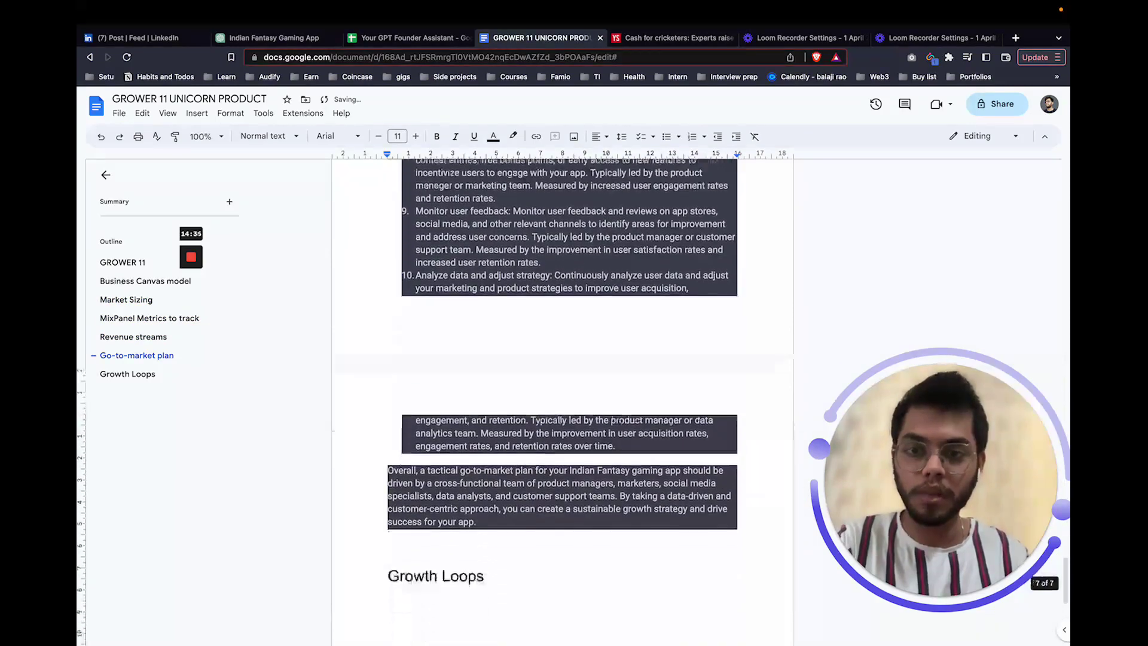
Send the Hooked-based growth loops prompt from cell D8 to ChatGPT and select its reply.
click(407, 37)
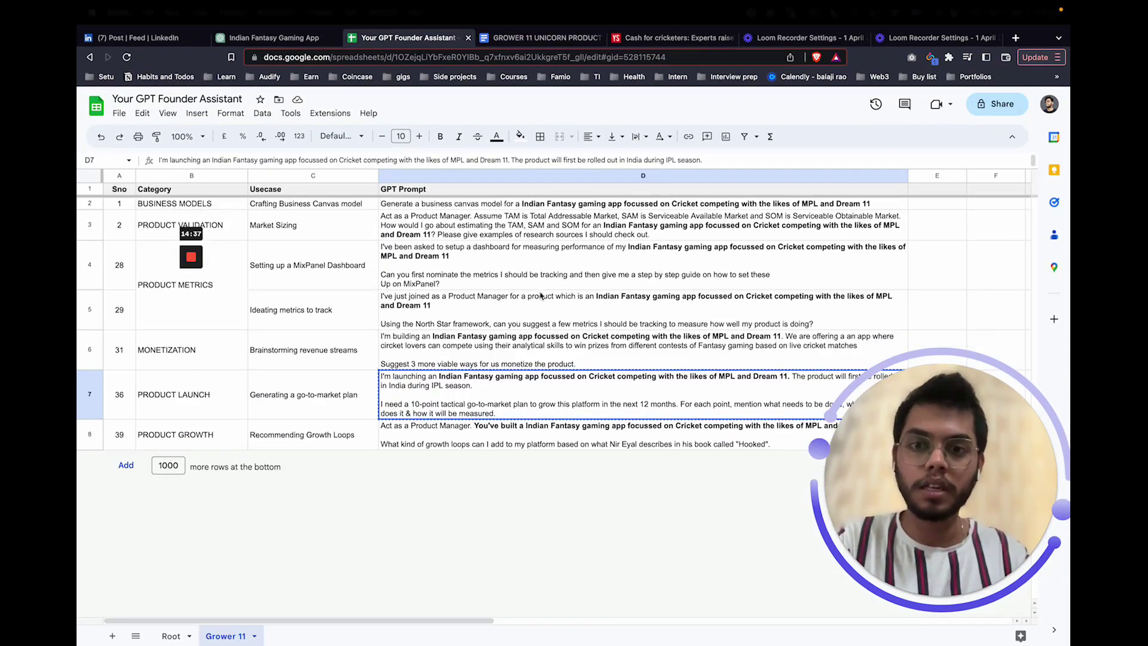
click(532, 426)
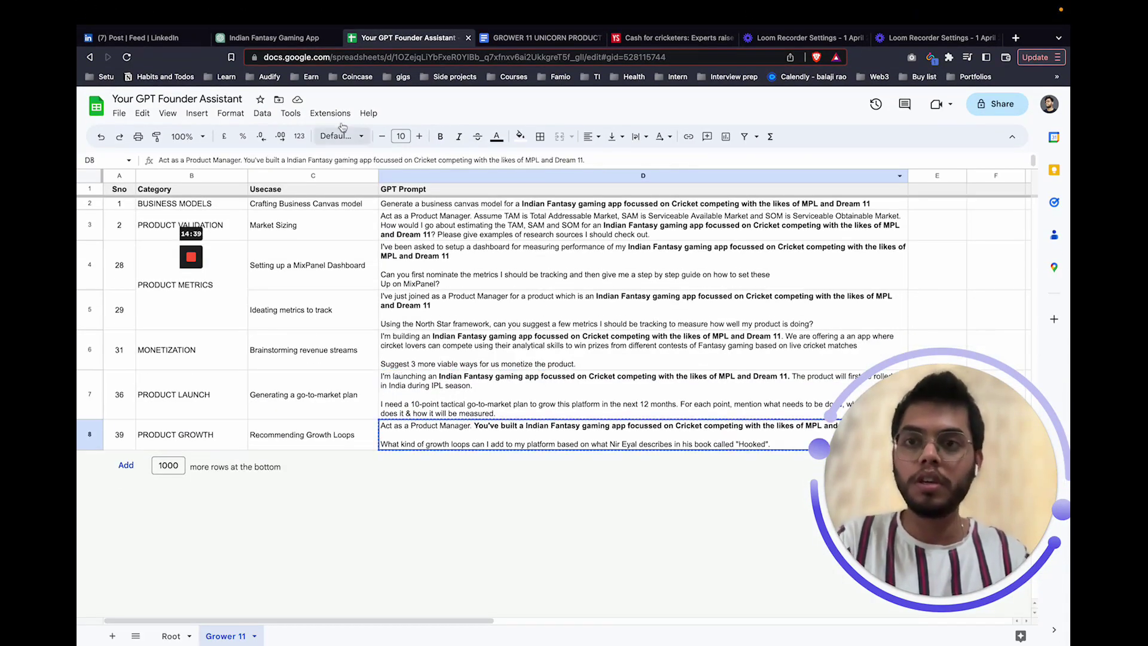
click(305, 41)
click(507, 594)
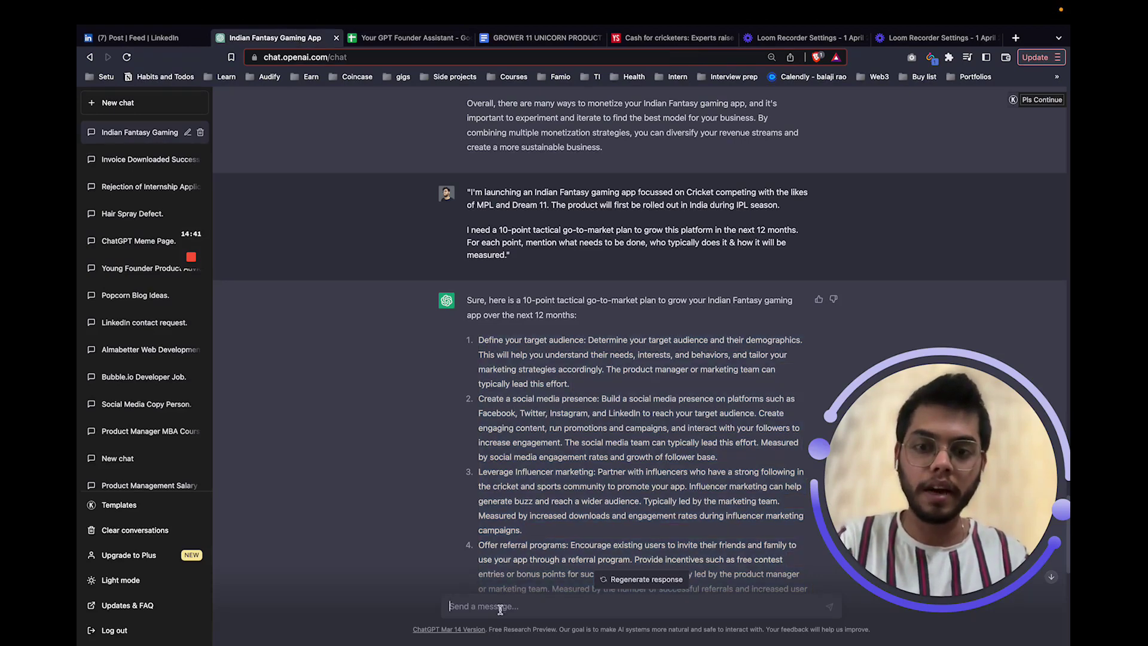
text("Act as a Product Manager. You've built a Indian Fantasy gaming app focussed on Cricket competing with the likes of MPL and Dream 11.  What kind of growth loops can I add to my platform based on what Nir Eyal describes in his book called ""Hooked"".")
key(Return)
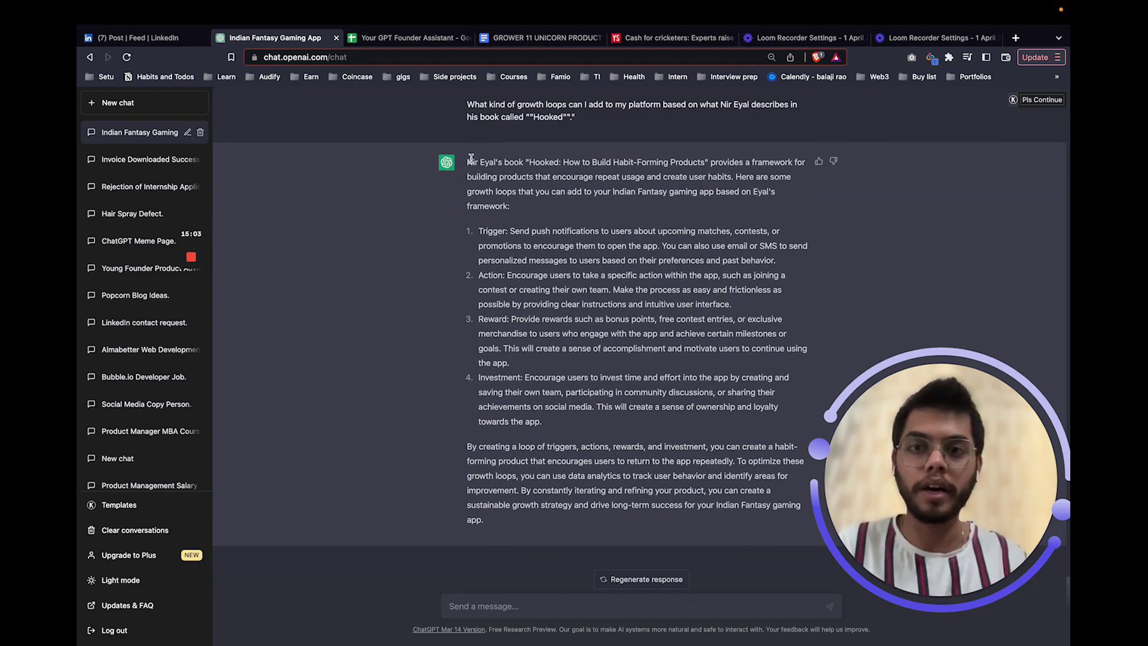
drag(468, 162, 581, 525)
key(super+c)
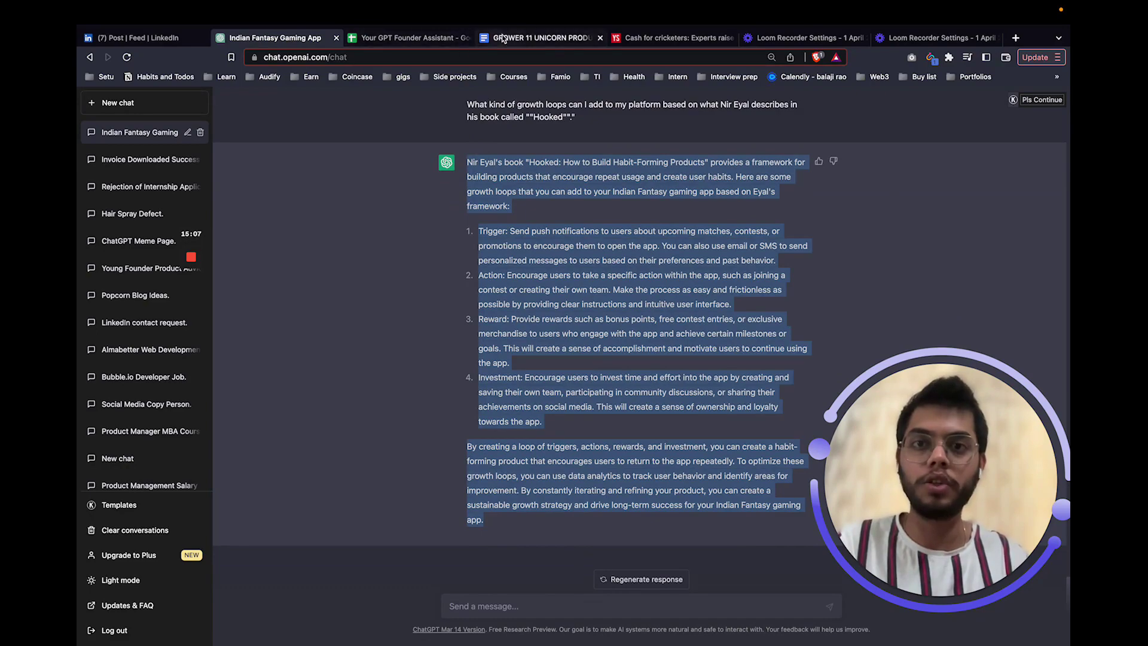
Paste the Trigger, Action, Reward and Investment growth loops below the Growth Loops heading.
click(538, 38)
scroll(517, 343, down, 4)
click(482, 298)
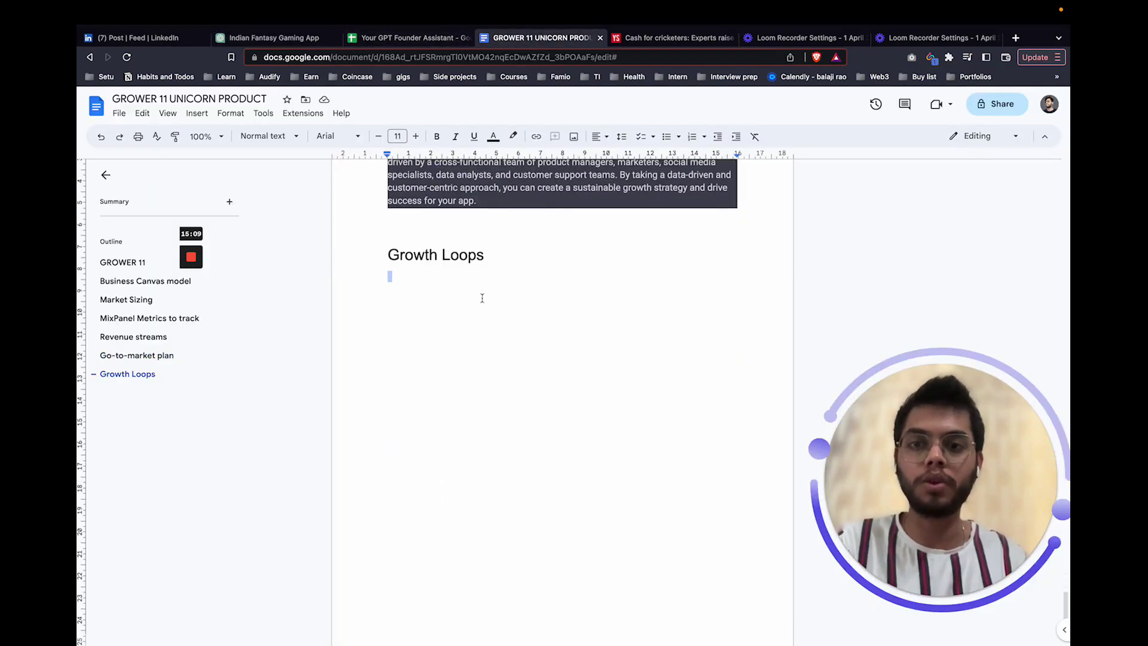
key(super+v)
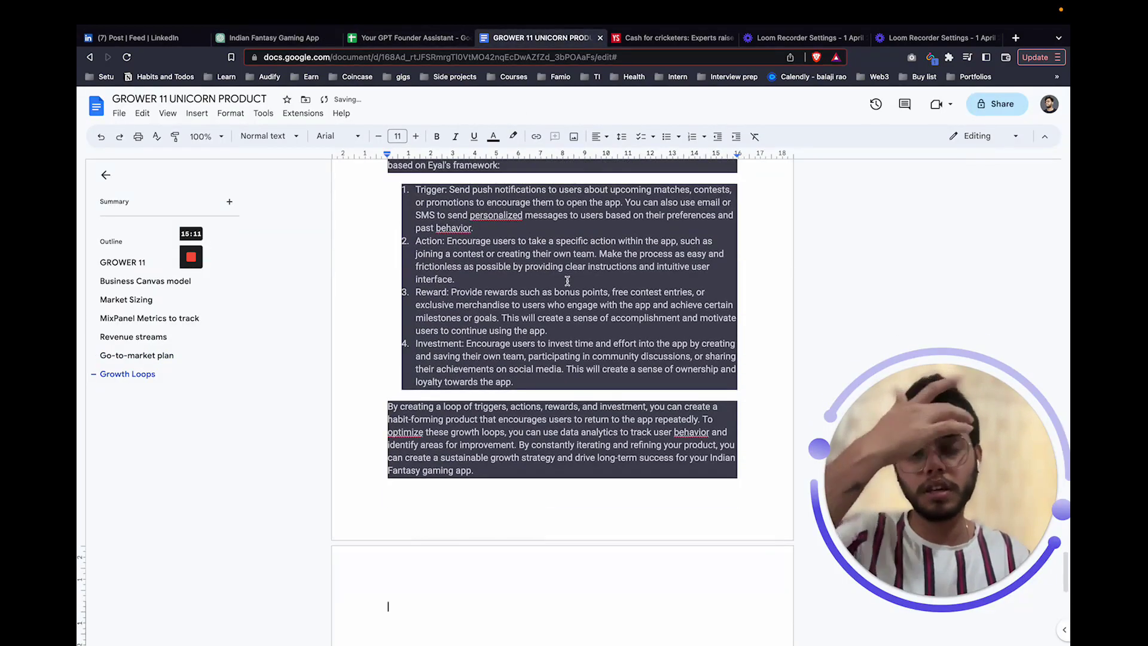
scroll(567, 281, up, 3)
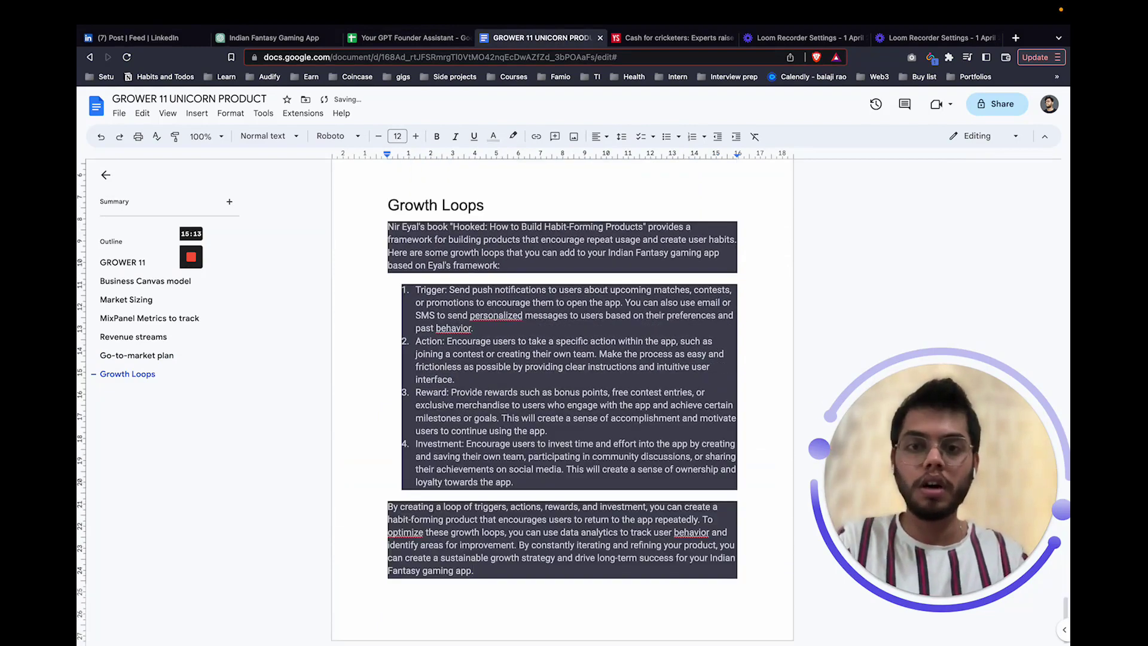
scroll(562, 400, up, 3)
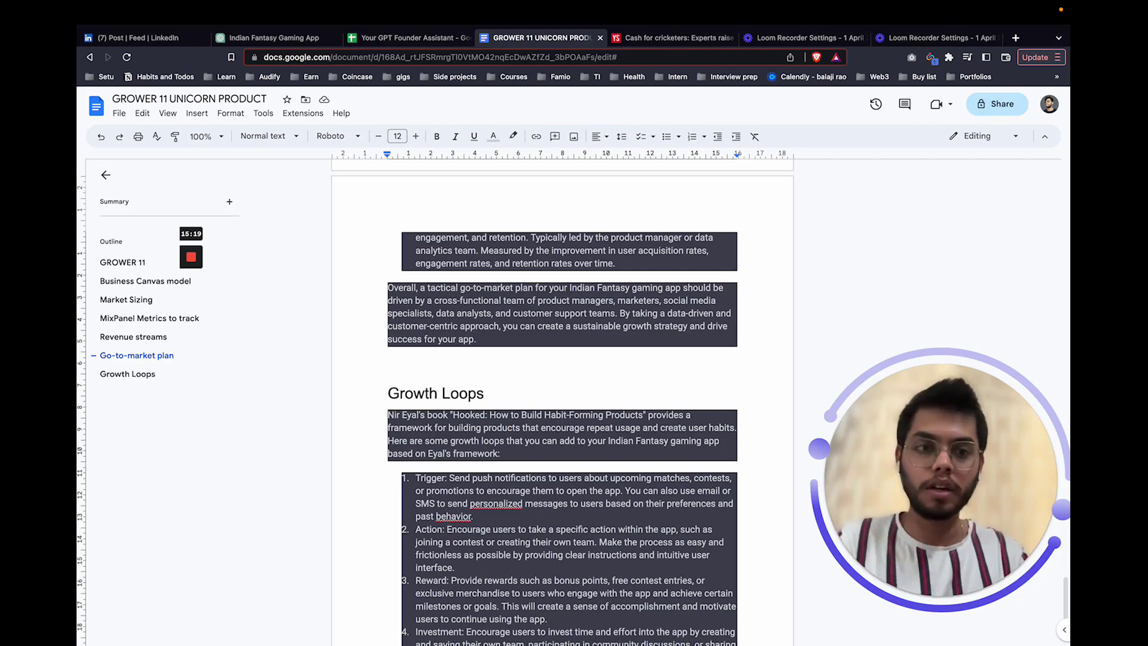
Scroll through the plan from the title down to the Revenue streams list.
scroll(562, 407, up, 10)
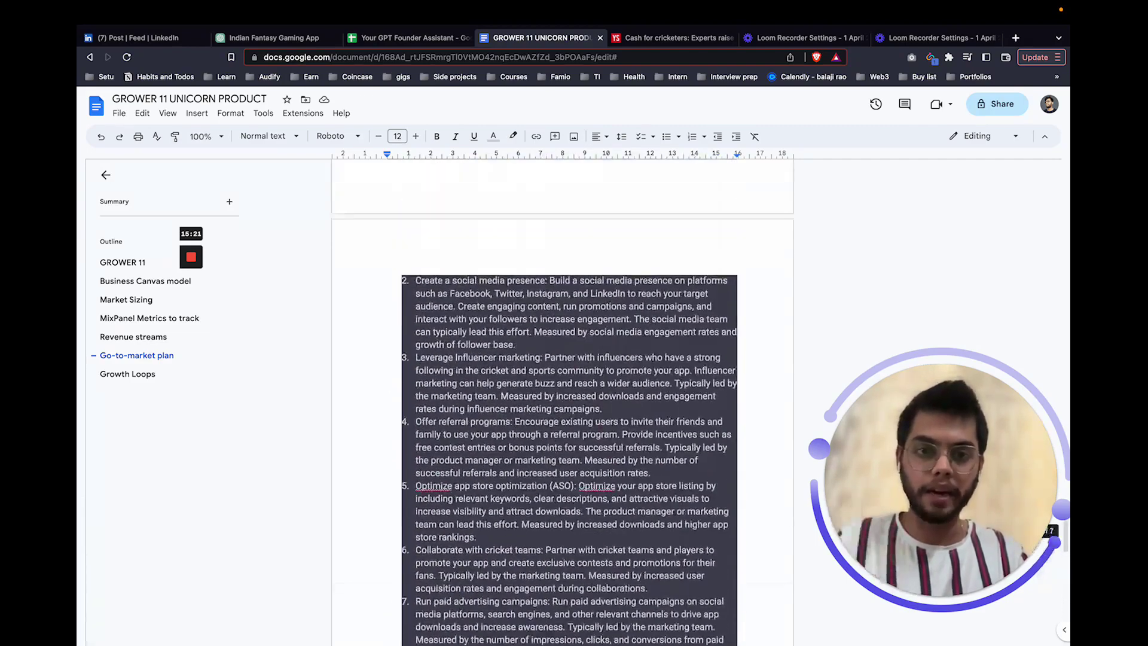
scroll(562, 400, up, 20)
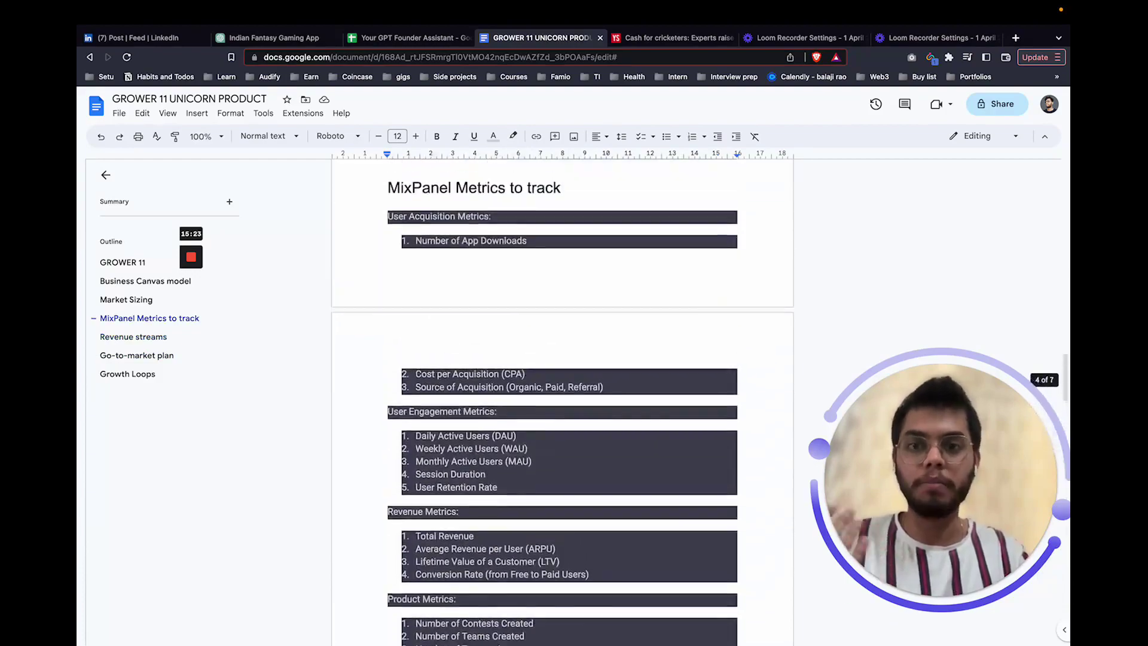
scroll(562, 400, up, 20)
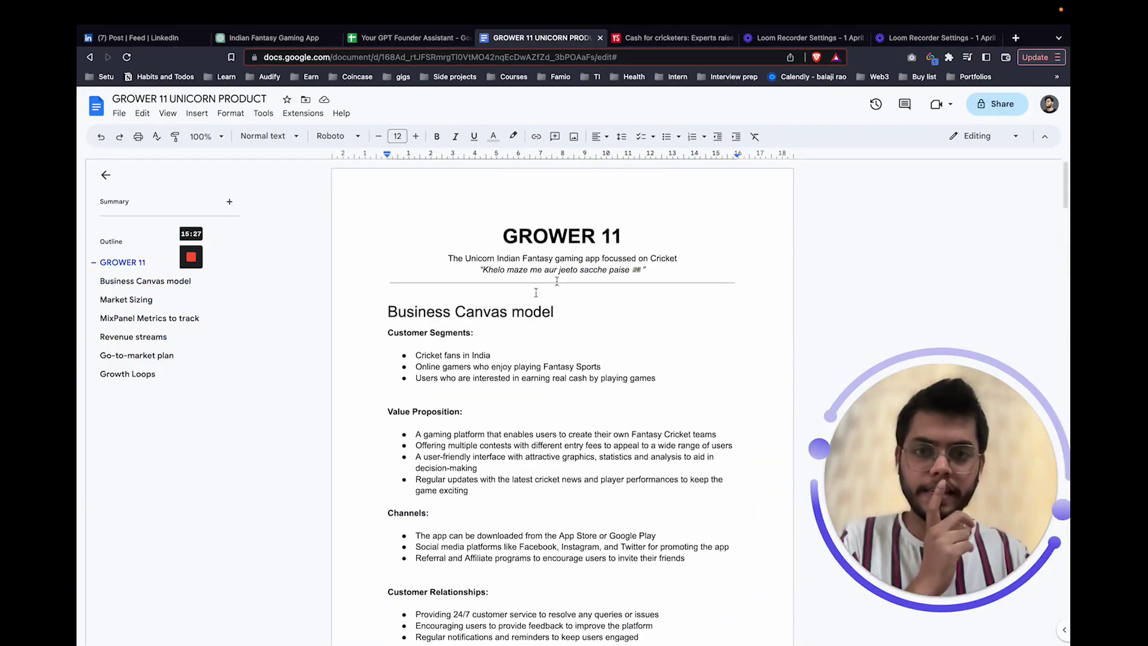
scroll(486, 374, down, 20)
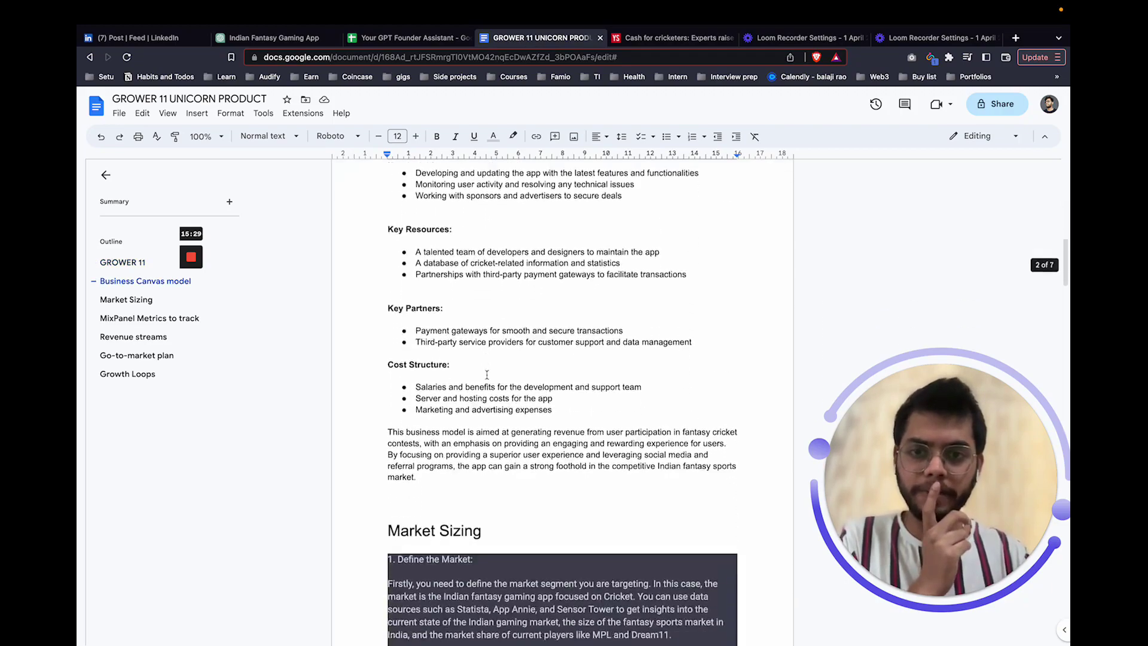
scroll(487, 374, down, 15)
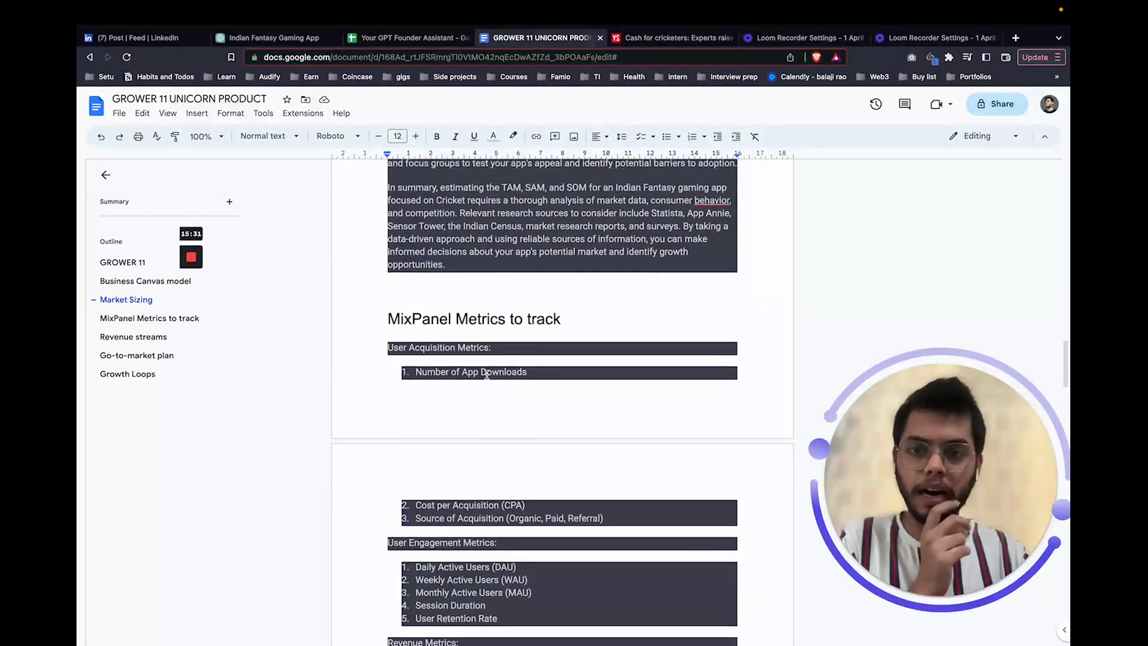
scroll(486, 375, down, 10)
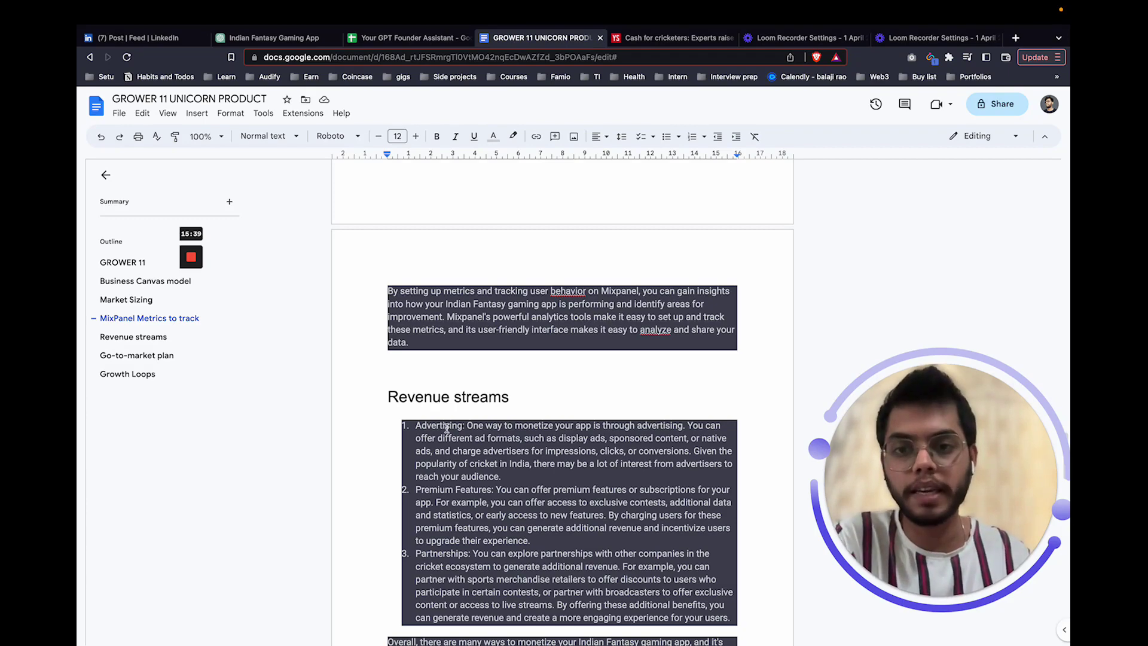
drag(410, 427, 653, 592)
click(654, 592)
Review the remaining sections, then switch to the desktop with the Grower 11 VS graphic.
scroll(653, 591, down, 5)
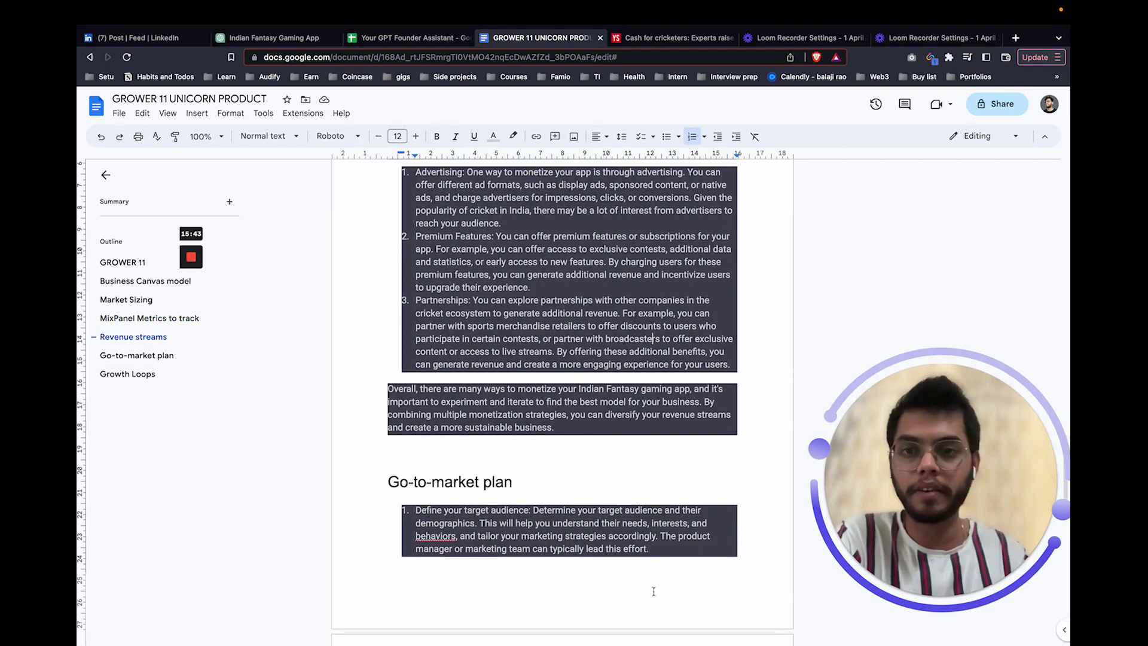
scroll(654, 591, down, 15)
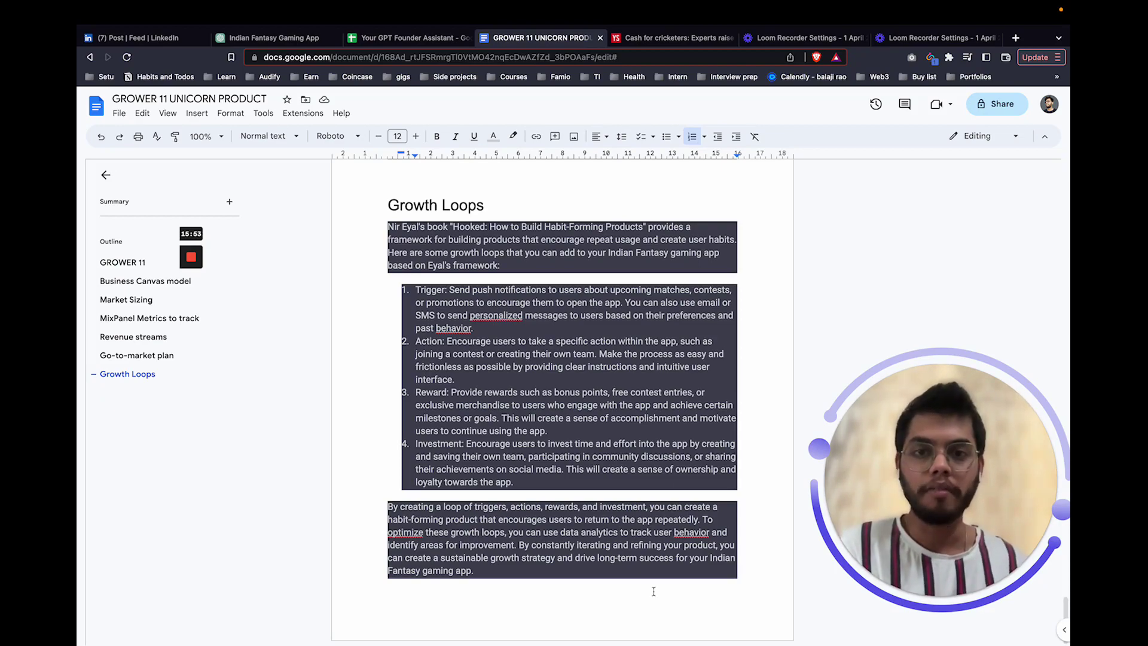
scroll(654, 592, up, 20)
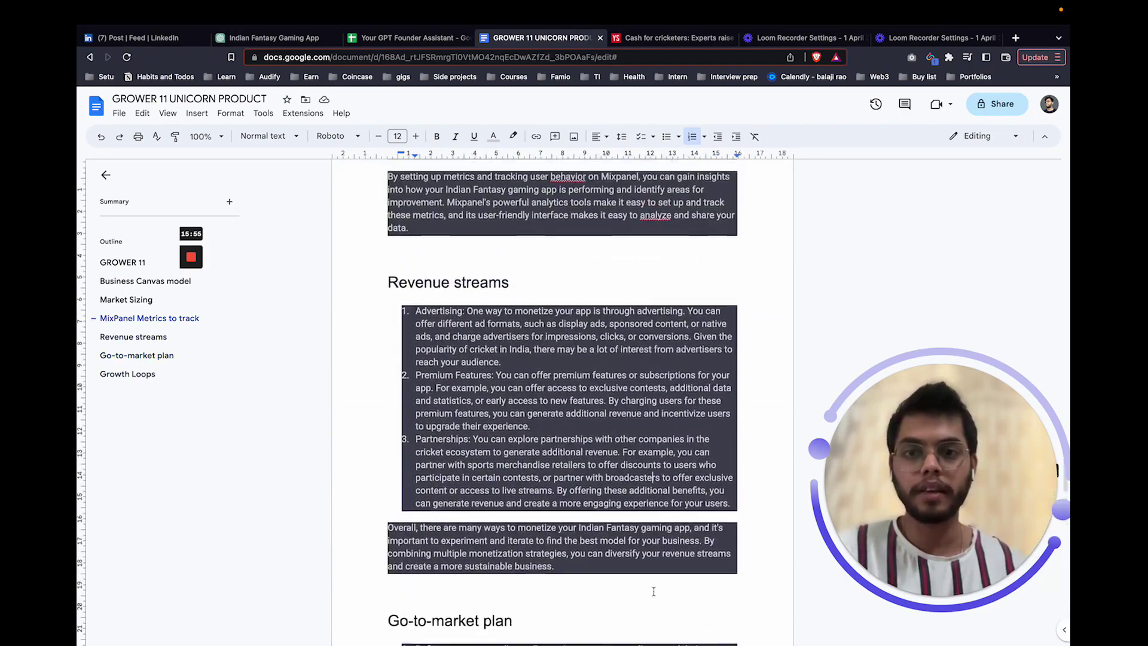
scroll(653, 591, up, 20)
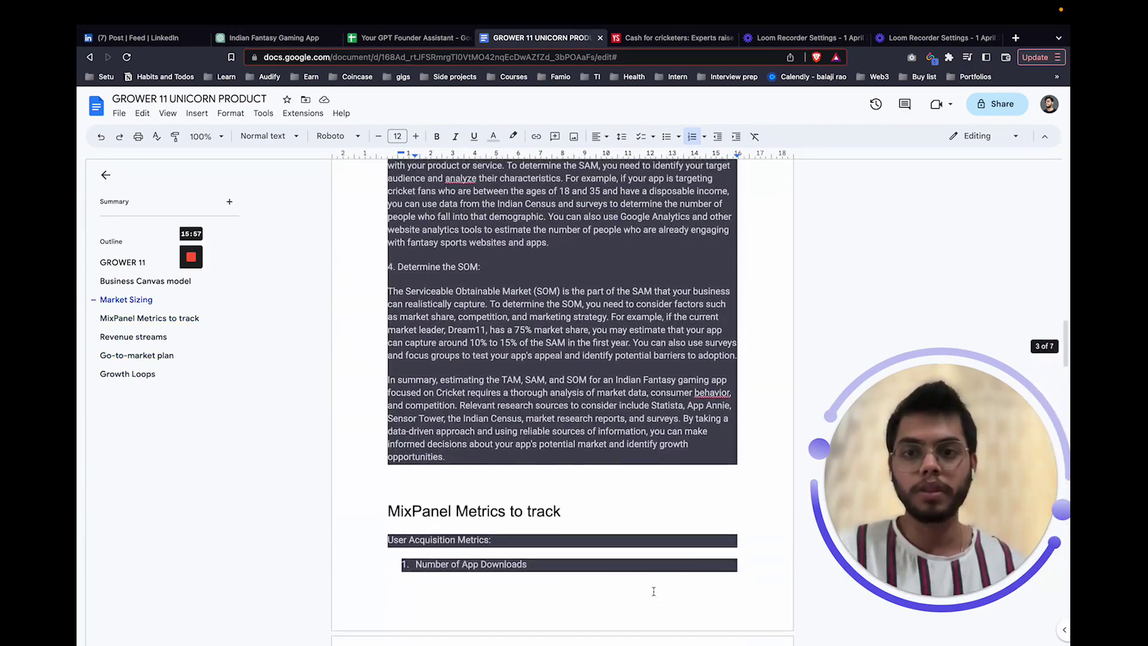
scroll(653, 592, up, 20)
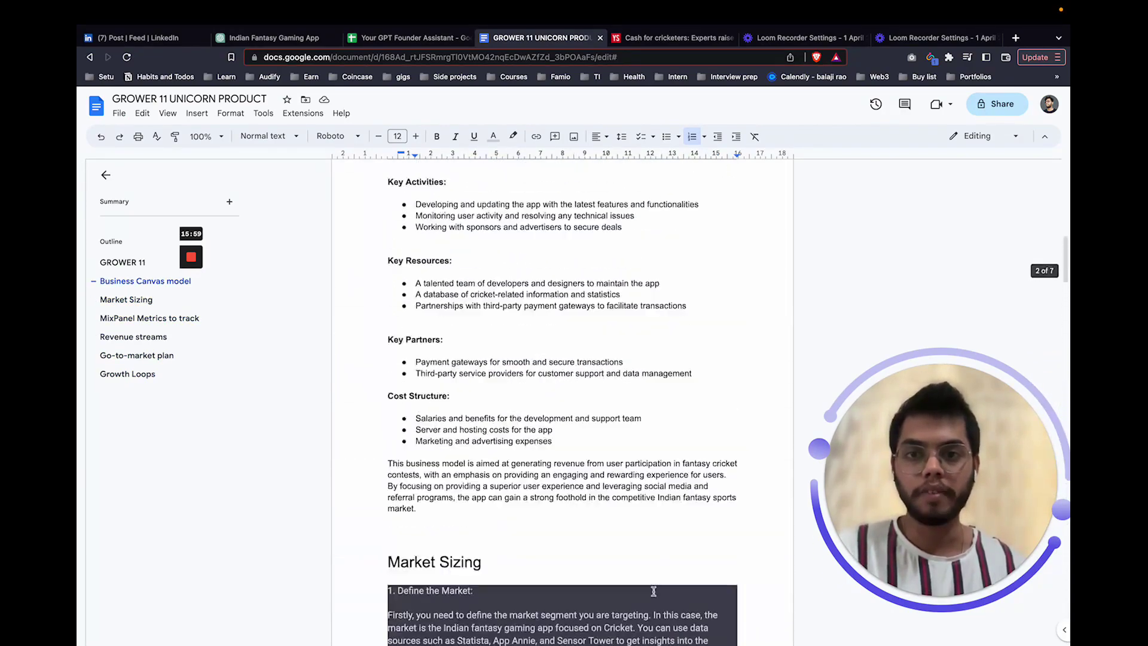
scroll(653, 591, up, 20)
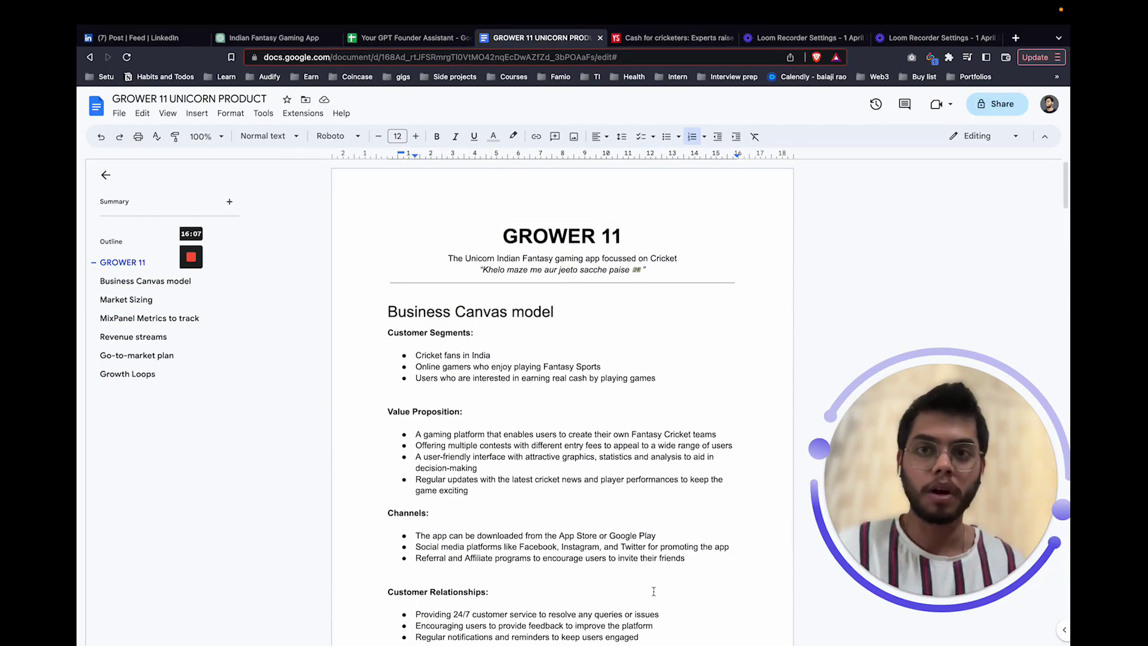
key(ctrl+Left)
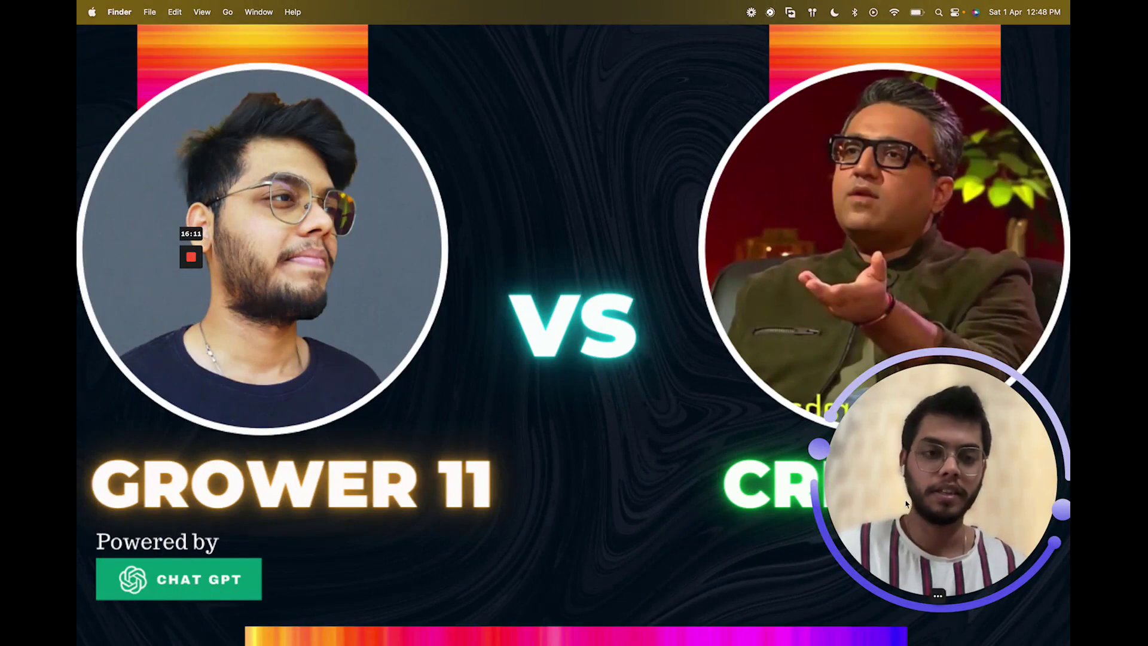
Drag around the GROWER 11 versus CRICKPE desktop graphic, then switch back to the browser.
drag(925, 494, 256, 249)
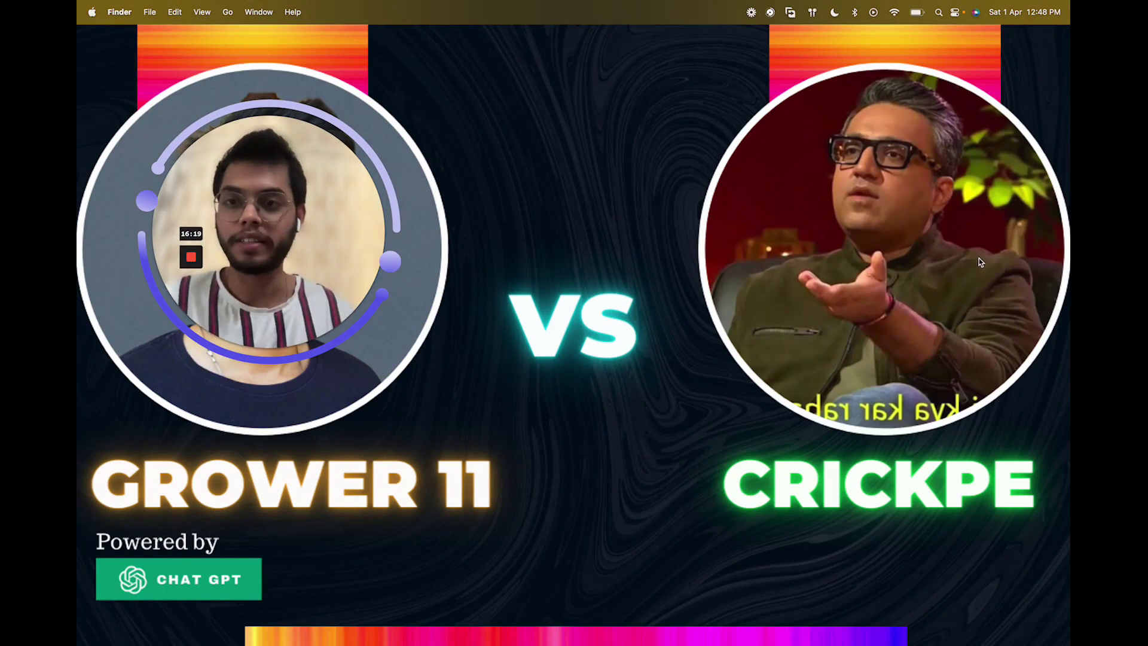
drag(399, 212, 743, 480)
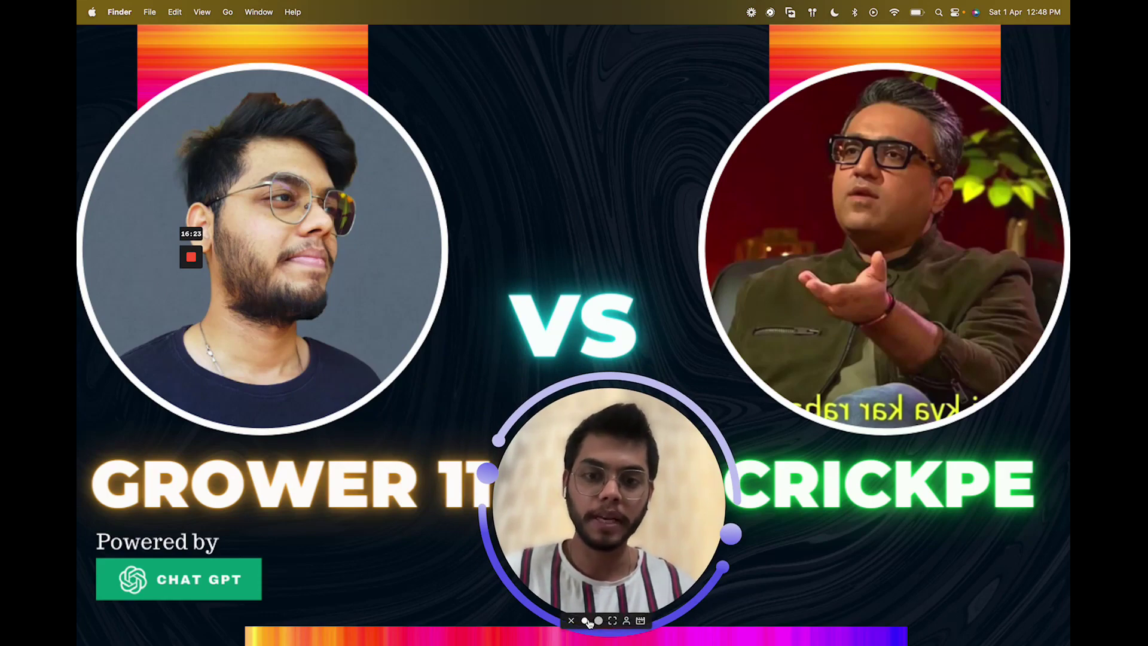
click(589, 622)
drag(576, 577, 625, 566)
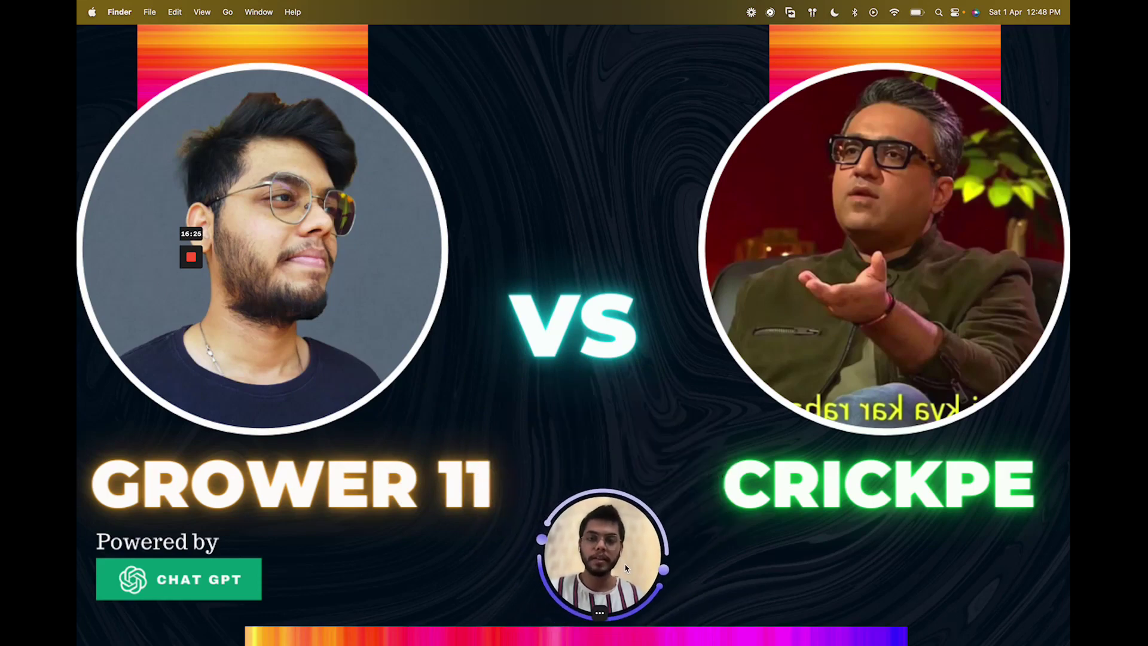
key(ctrl+Right)
Browse the Root sheet's GPT prompts, select D3:D9, and return to the GROWER 11 UNICORN PRODUCT doc.
click(406, 54)
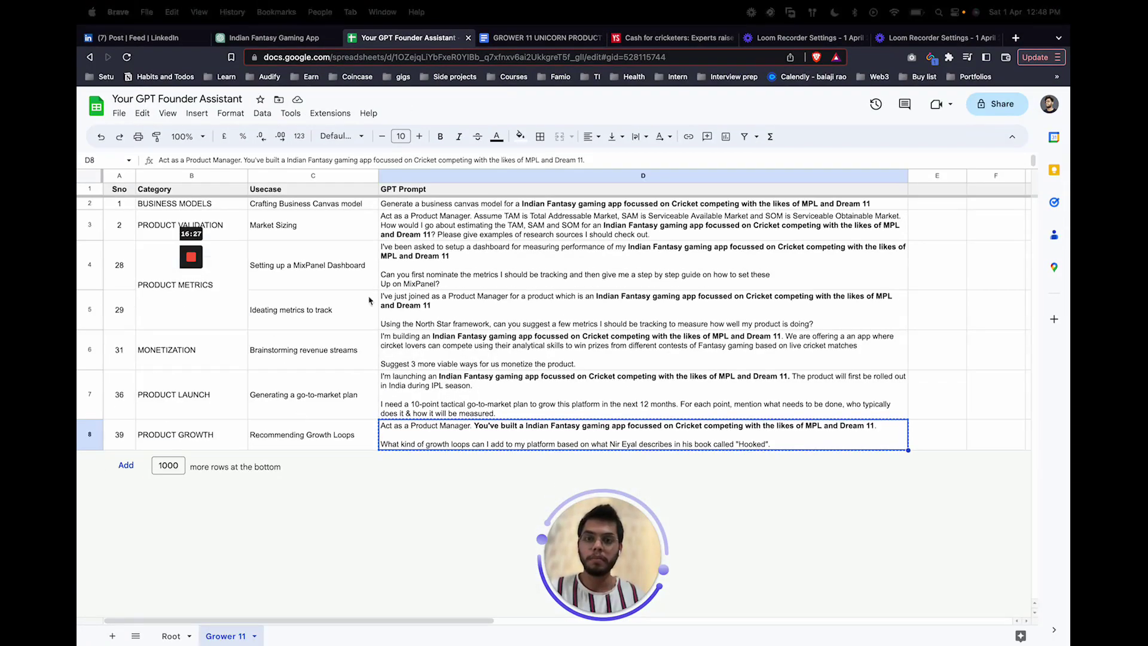
click(169, 632)
scroll(382, 270, right, 5)
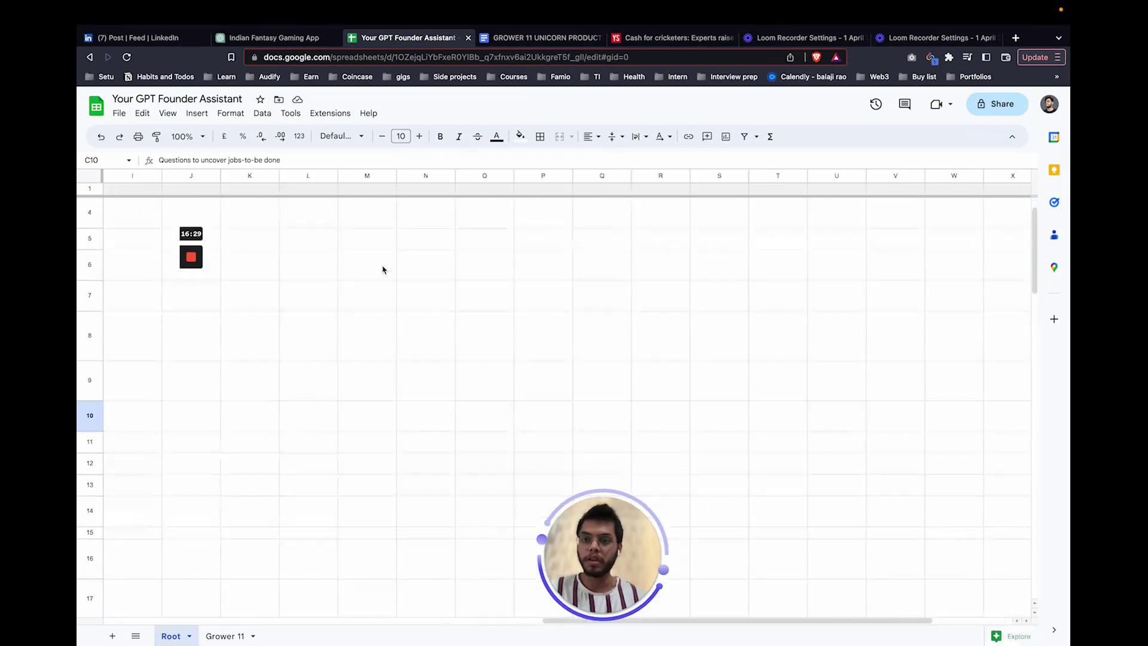
scroll(382, 269, left, 5)
scroll(383, 270, down, 10)
scroll(383, 270, down, 5)
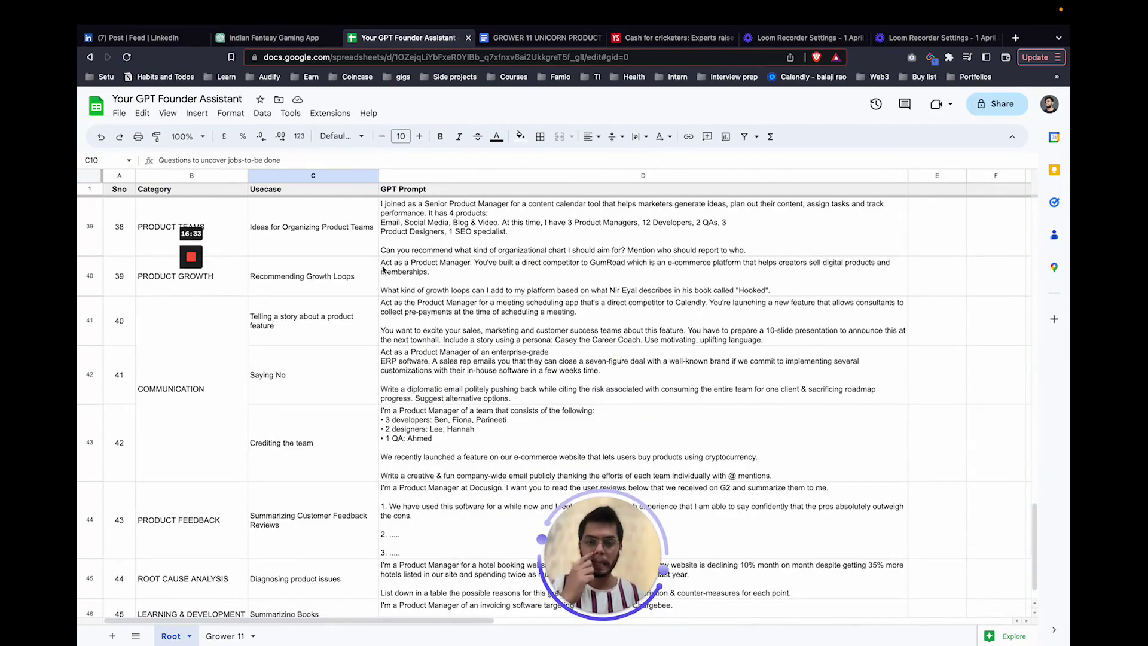
scroll(383, 269, down, 2)
scroll(383, 269, up, 20)
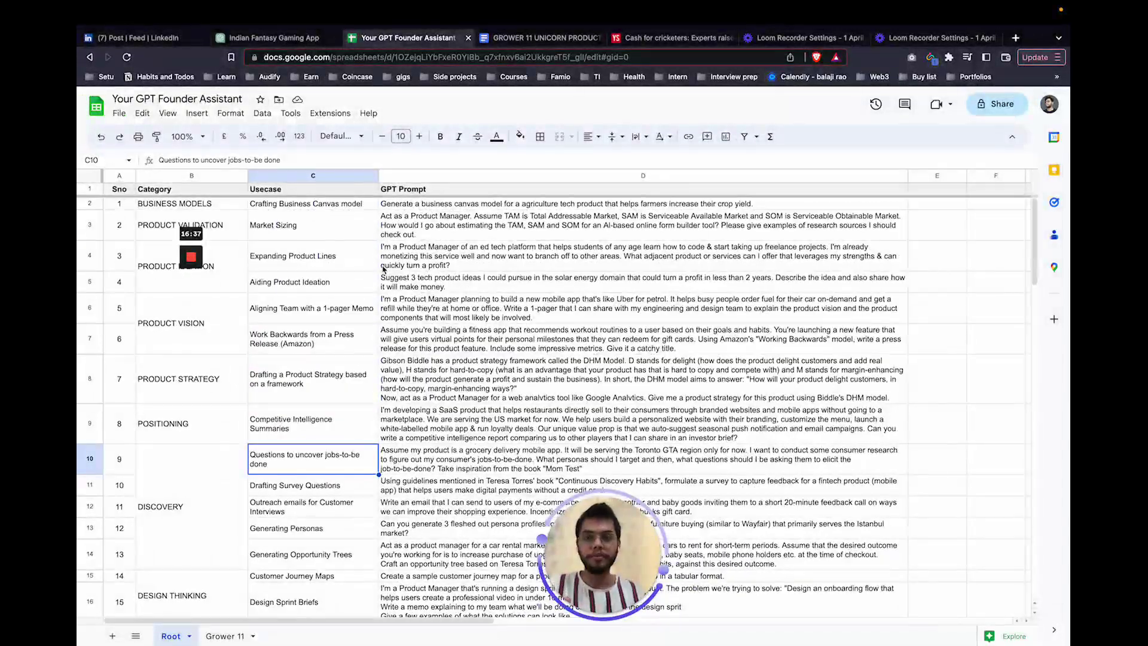
drag(394, 226, 510, 446)
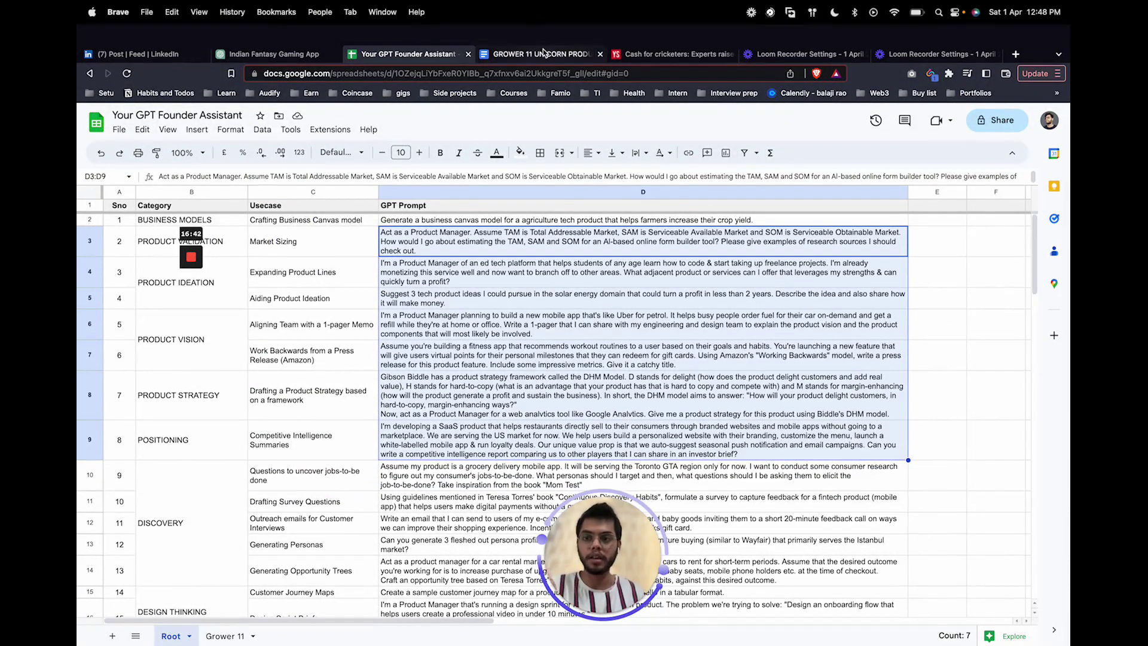
click(543, 53)
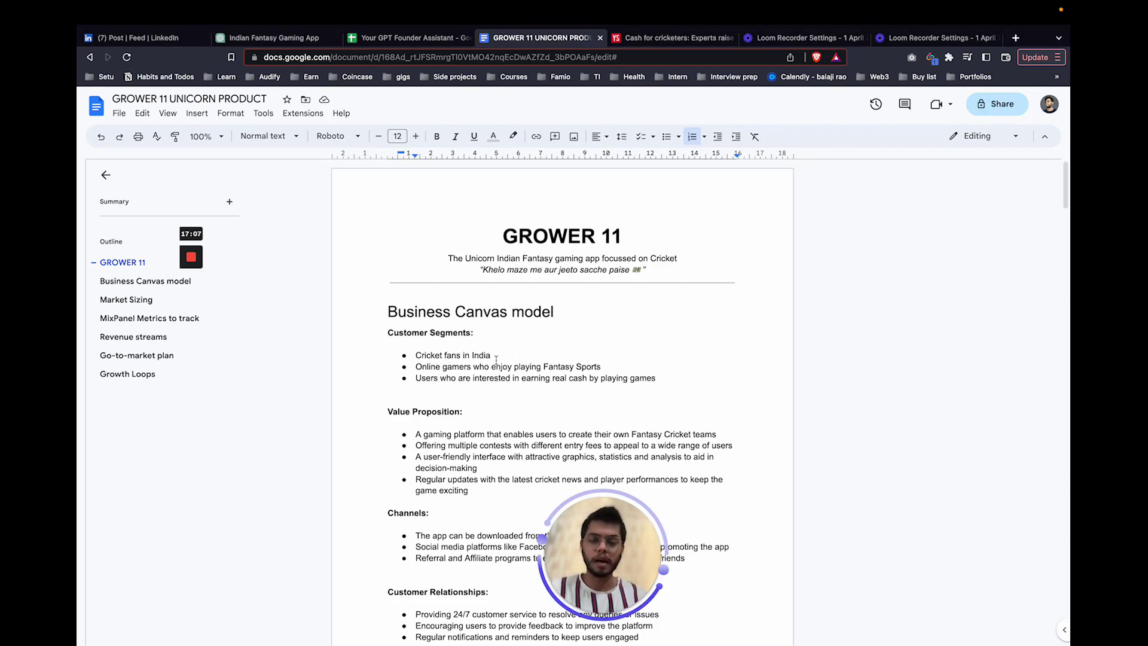
Switch desktop spaces to bring back the full-screen GROWER 11 vs CRICKPE graphic.
key(ctrl+Left)
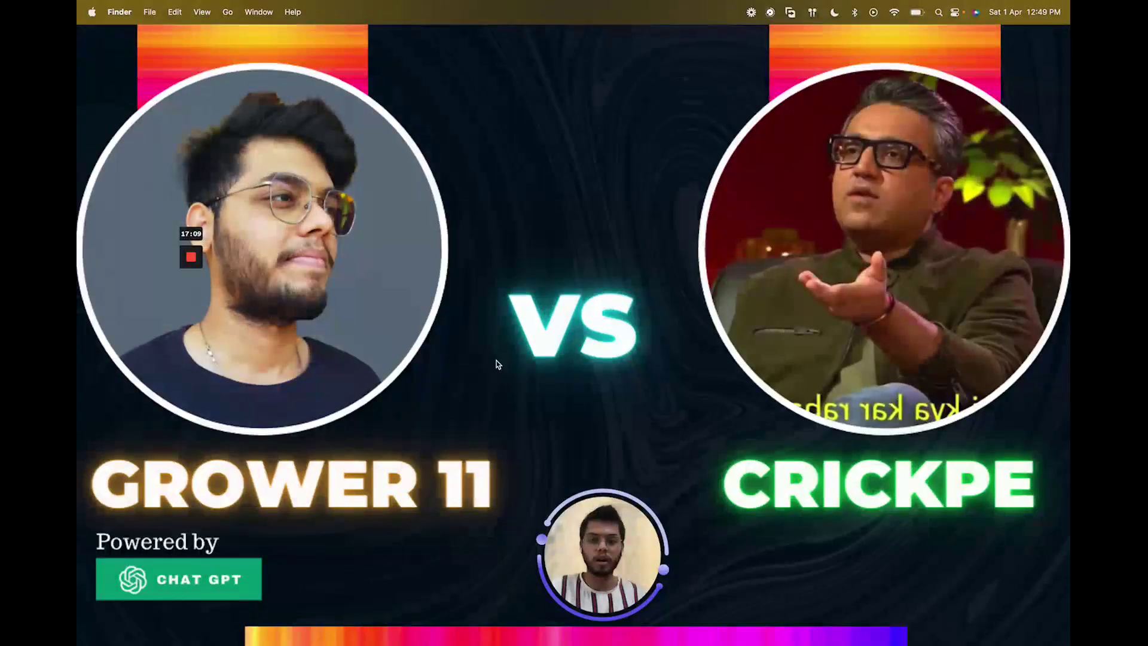